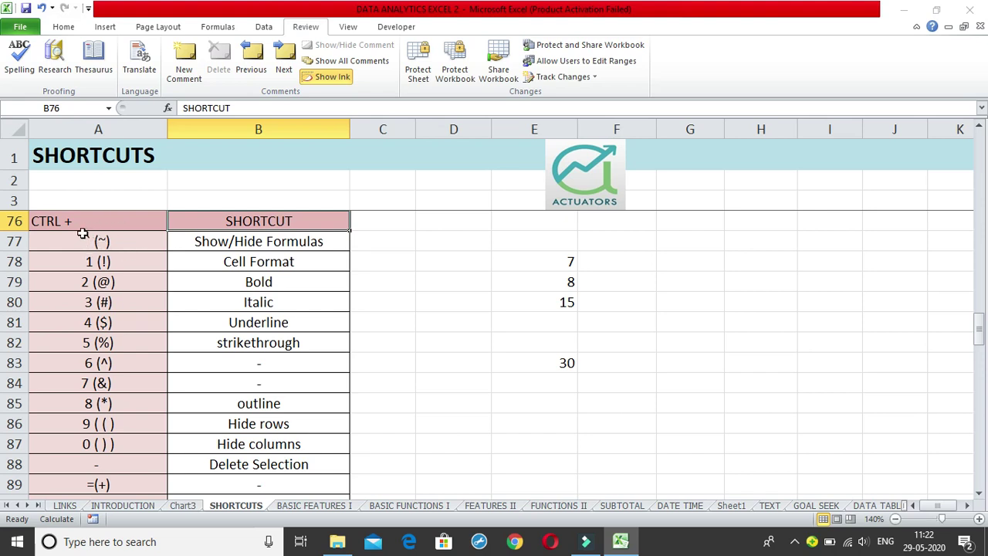
# Step: Inspect the tilde entry in cell A77 of the CTRL + shortcut table
pyautogui.click(103, 243)
pyautogui.doubleClick(103, 242)
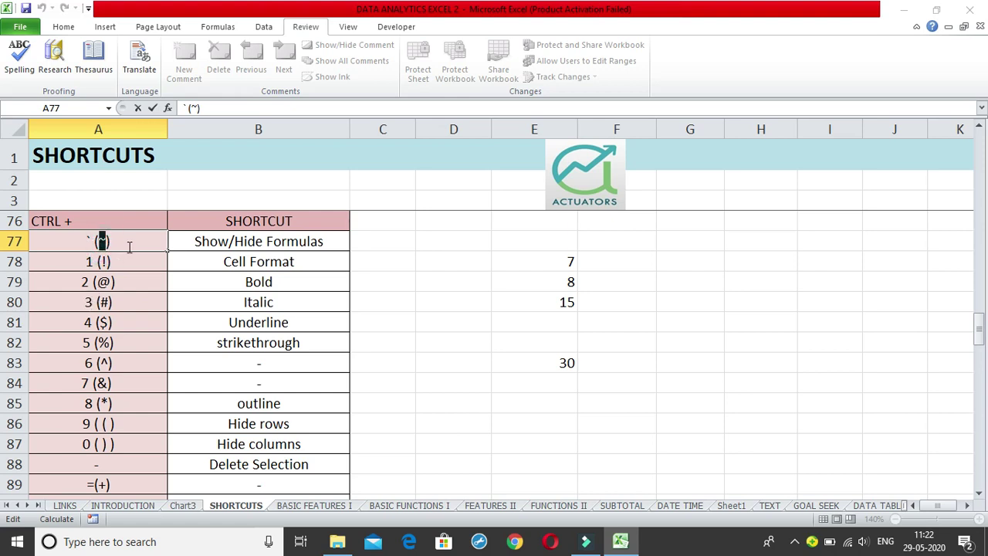
pyautogui.click(131, 249)
# Step: Inspect the numbers in E78 and E79 and open the formula in E80 to see its cell references
pyautogui.click(383, 300)
pyautogui.click(564, 302)
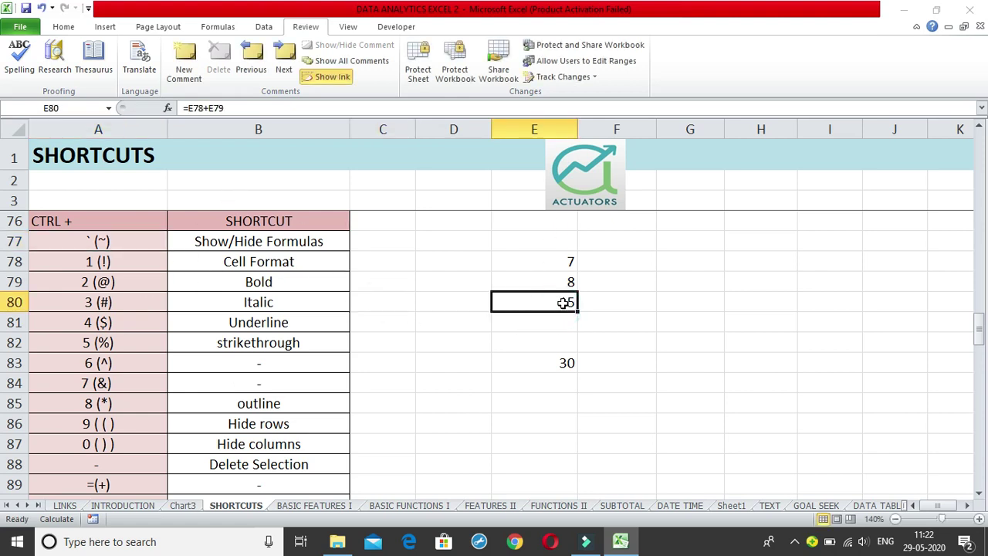
pyautogui.click(538, 261)
pyautogui.click(540, 281)
pyautogui.click(504, 302)
pyautogui.doubleClick(540, 302)
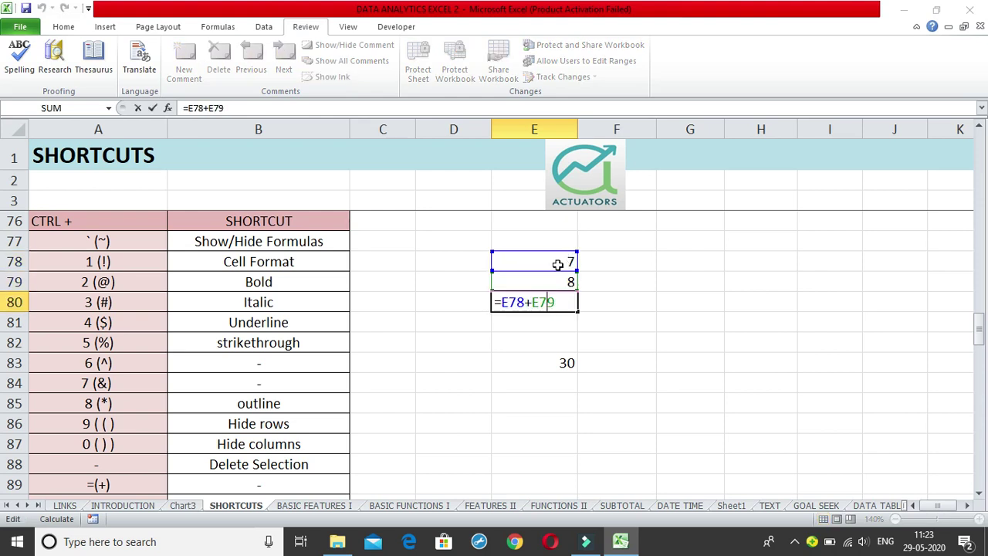
# Step: Inspect the formula in E83 to see which cell it refers to, leaving it as is
pyautogui.click(560, 349)
pyautogui.click(563, 363)
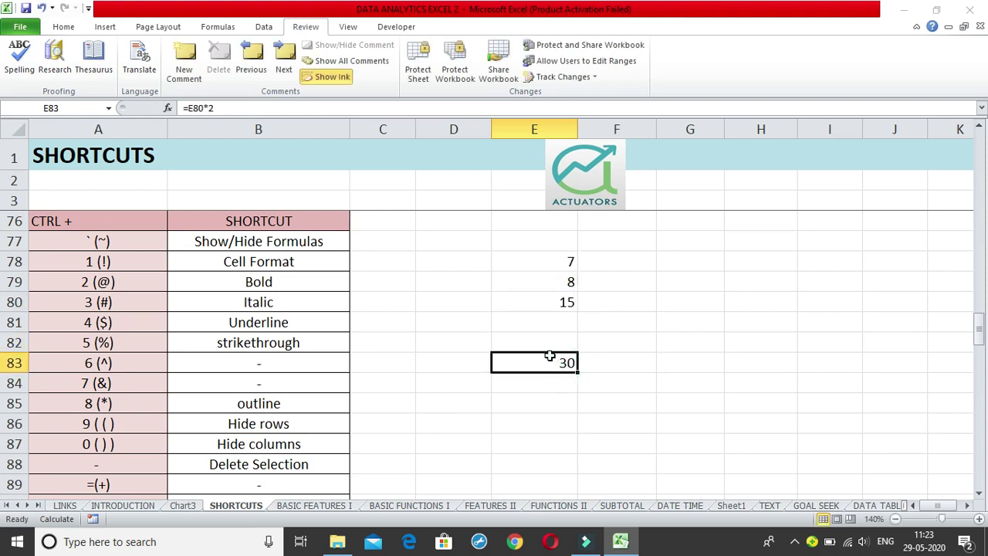
pyautogui.doubleClick(553, 360)
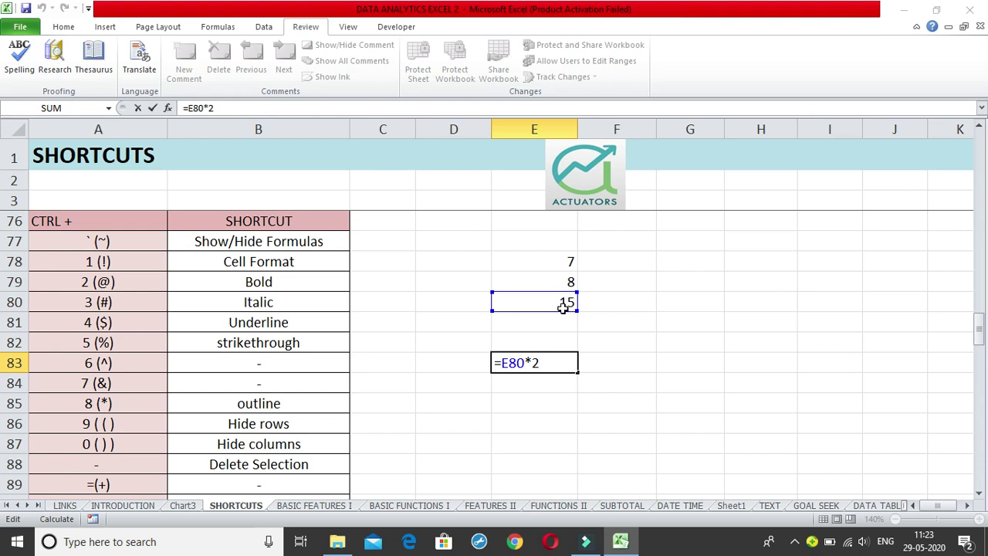
pyautogui.click(545, 403)
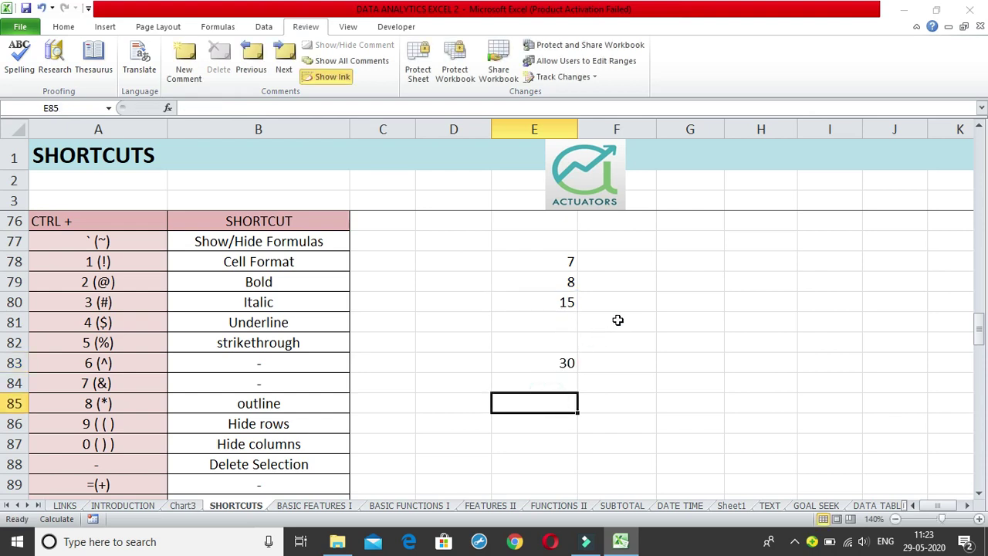
# Step: Display the formulas in the worksheet cells and examine those in E80 and E83
pyautogui.hotkey('ctrl', '`')
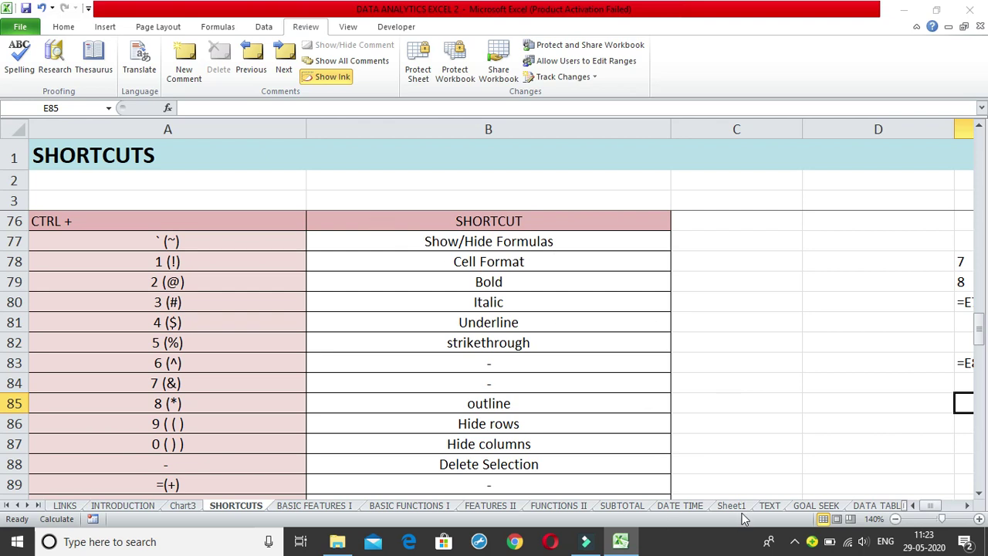
pyautogui.click(932, 498)
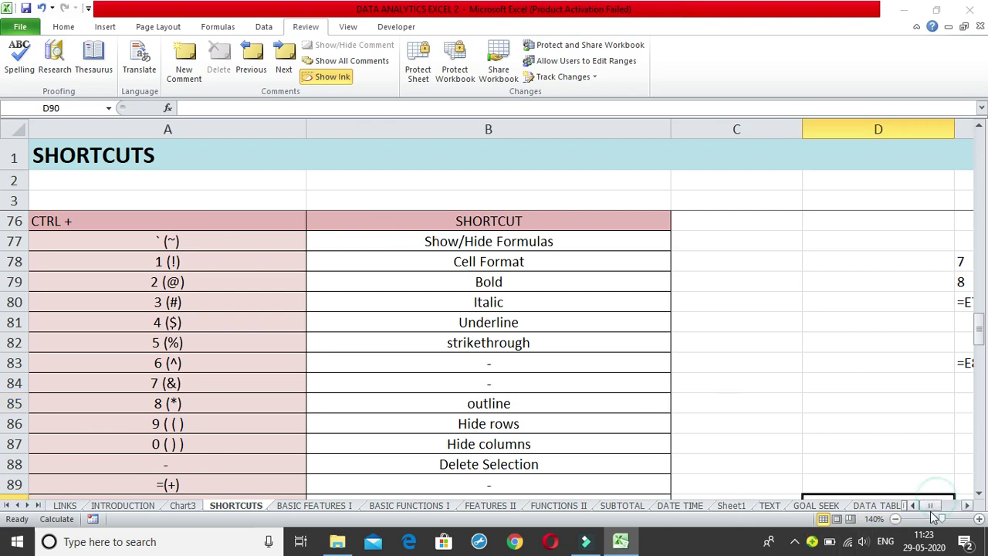
pyautogui.hscroll(1, 930, 508)
pyautogui.moveTo(716, 242); pyautogui.dragTo(684, 402)
pyautogui.click(635, 328)
pyautogui.click(706, 315)
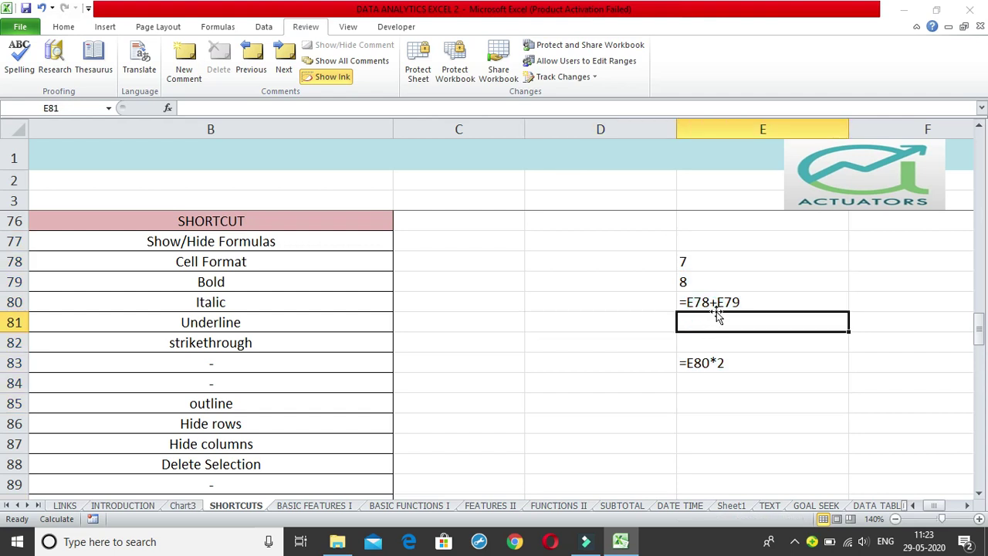
pyautogui.doubleClick(706, 356)
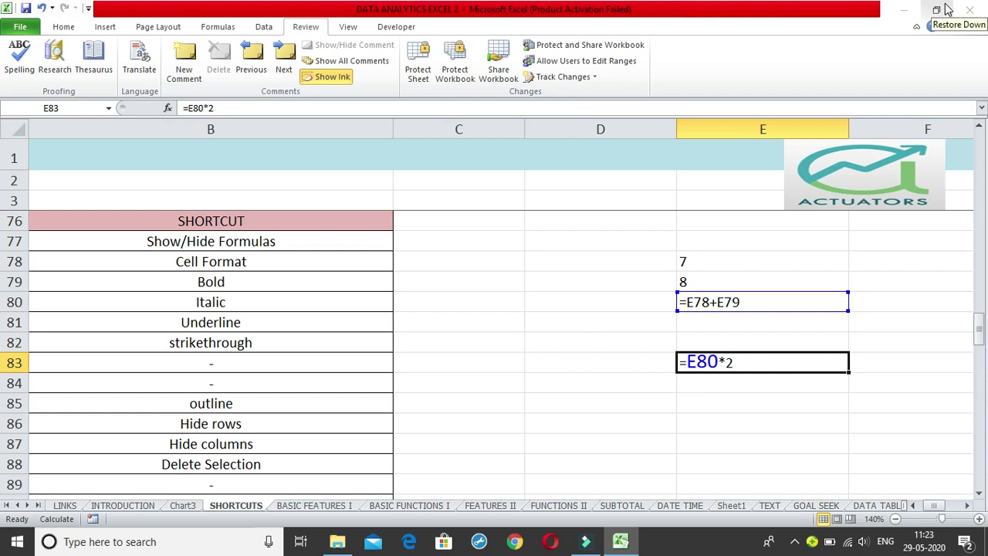
pyautogui.press('Return')
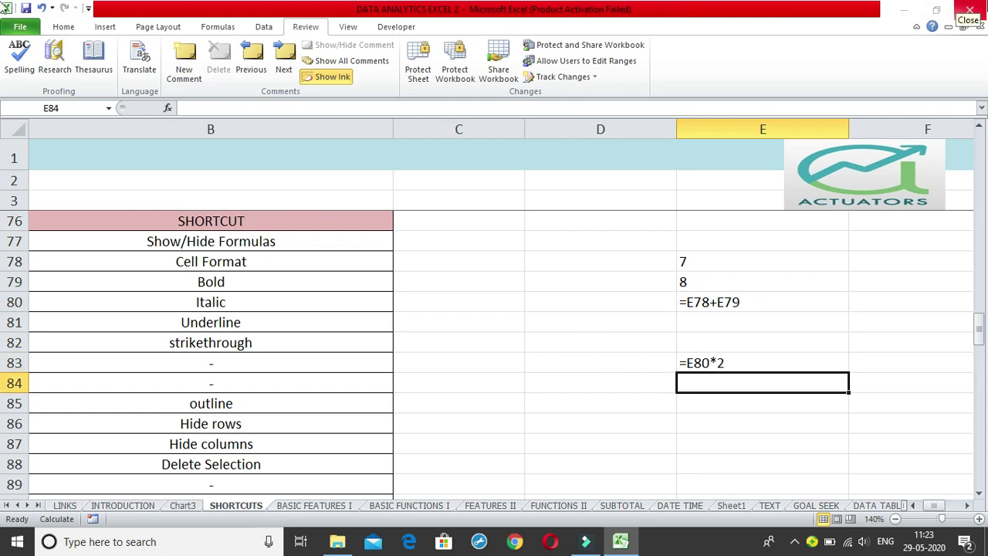
# Step: Hide the formulas so the worksheet shows calculated values, with the shortcut table's first column in view
pyautogui.hotkey('ctrl', '`')
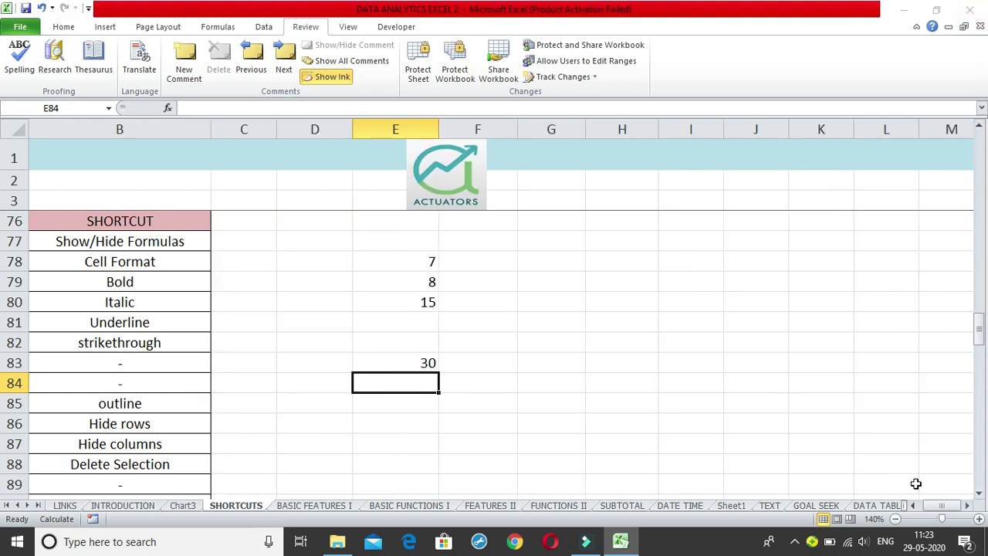
pyautogui.moveTo(942, 505); pyautogui.dragTo(935, 505)
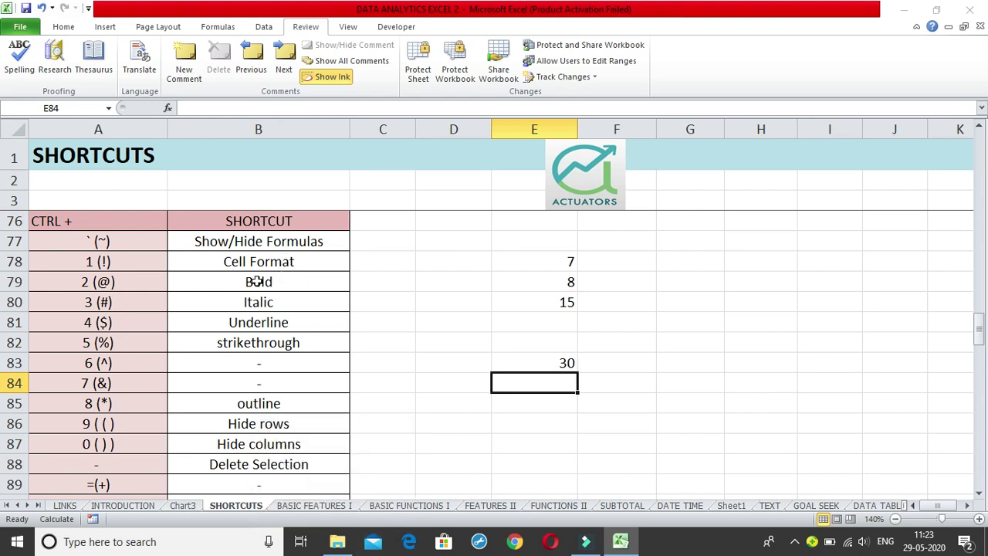
# Step: Review the Alignment, Font, Border, Fill, Protection and Number options in Format Cells for E83, and close it without changes
pyautogui.click(564, 361)
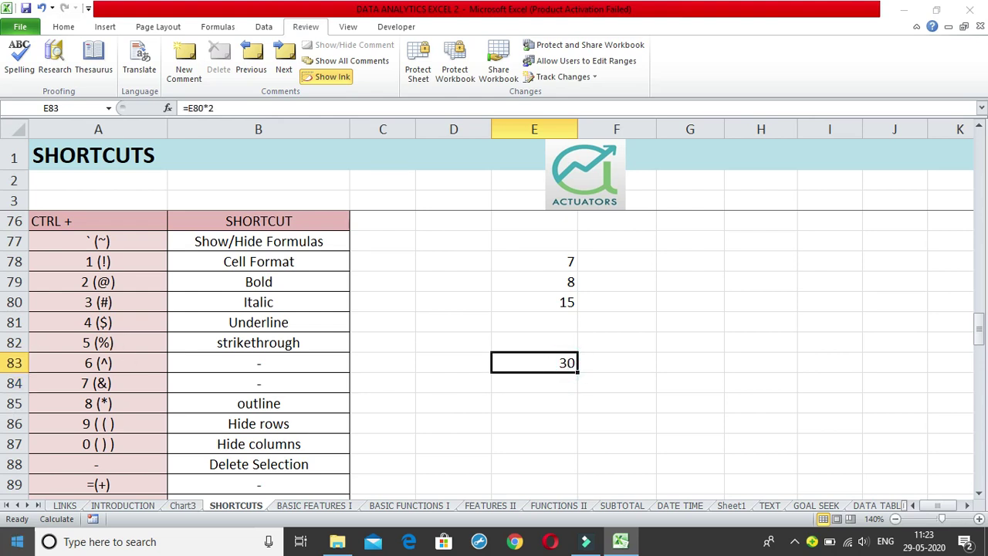
pyautogui.hotkey('ctrl', '1')
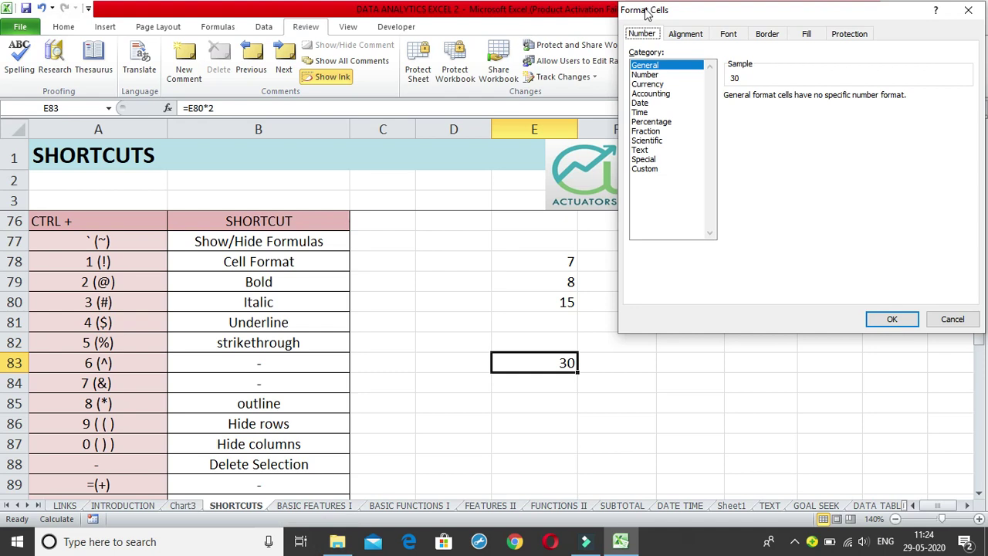
pyautogui.moveTo(717, 11); pyautogui.dragTo(650, 28)
pyautogui.click(635, 51)
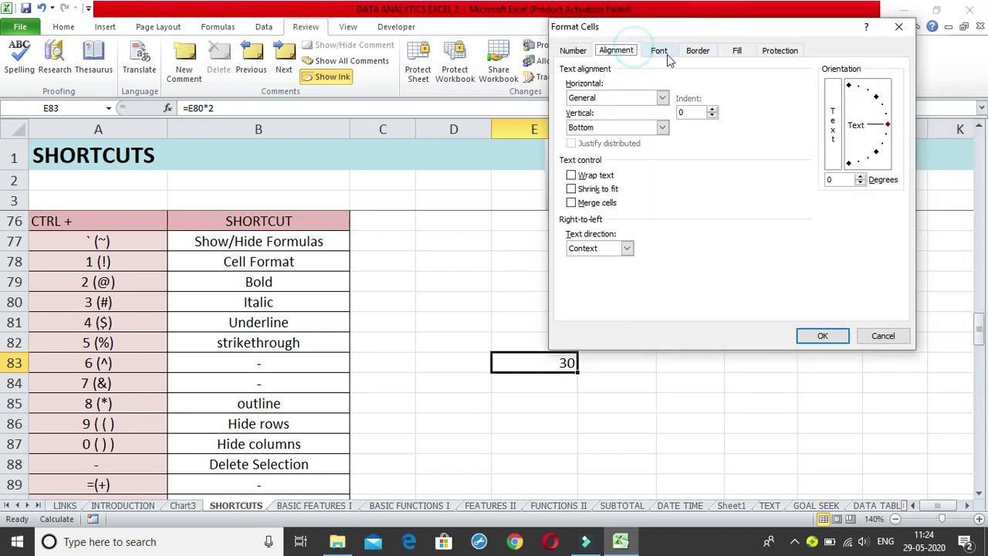
pyautogui.click(670, 51)
pyautogui.click(696, 54)
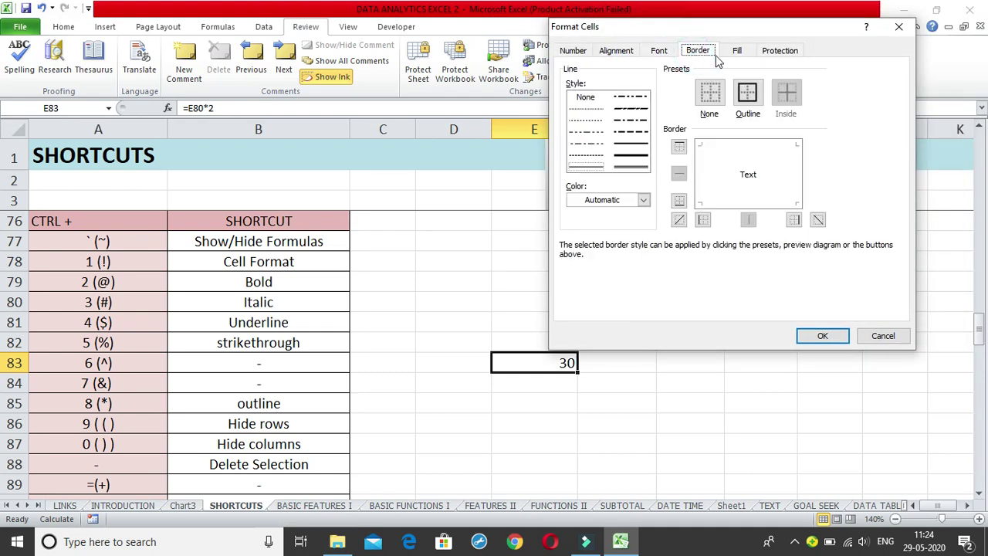
pyautogui.click(739, 53)
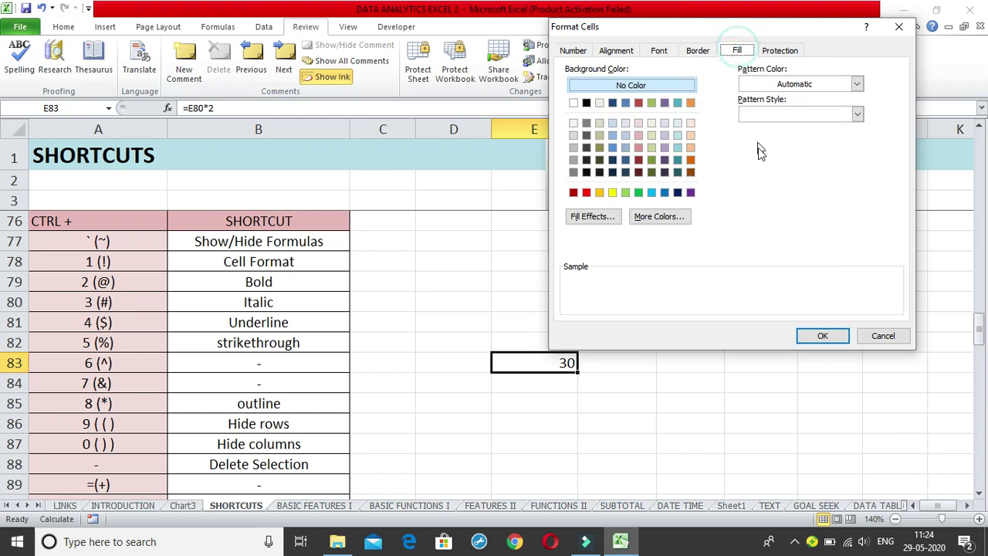
pyautogui.click(779, 51)
pyautogui.click(579, 51)
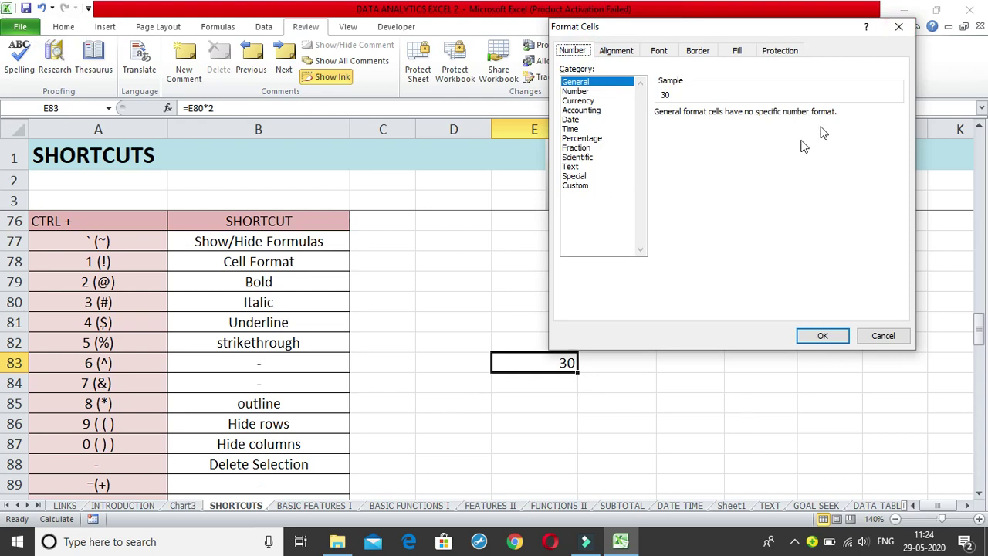
pyautogui.click(894, 29)
# Step: View the Format Cells settings for E80 and close them without changes
pyautogui.click(536, 299)
pyautogui.rightClick(537, 301)
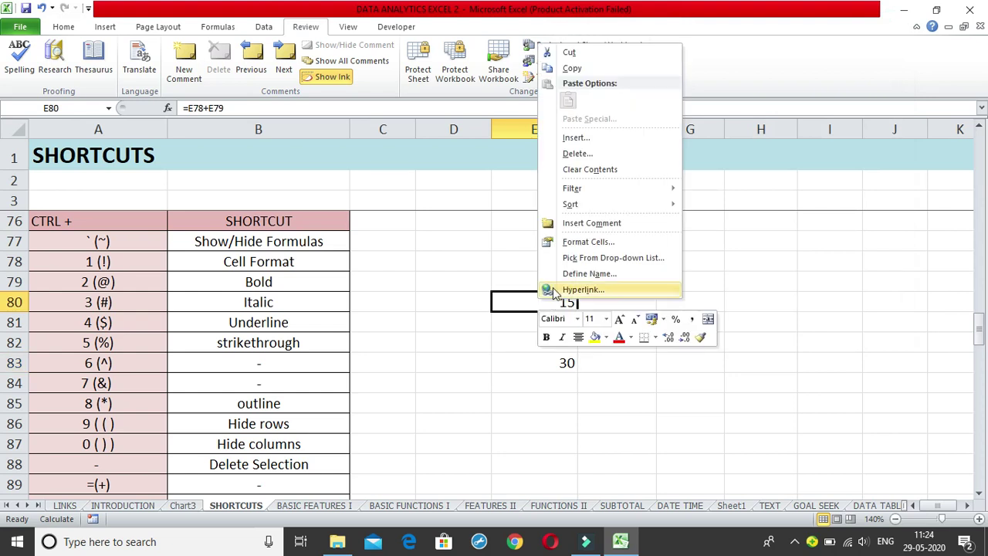
pyautogui.click(570, 244)
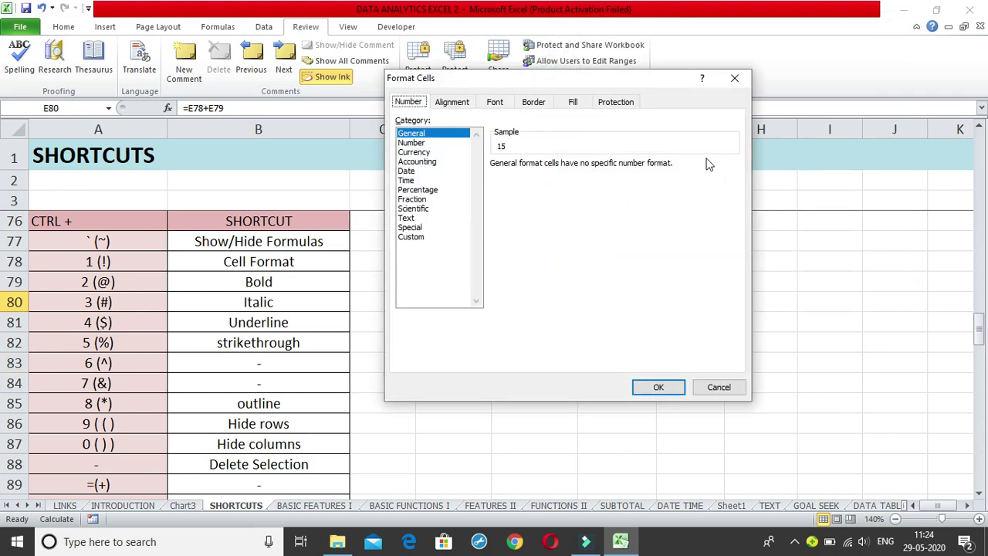
pyautogui.click(734, 79)
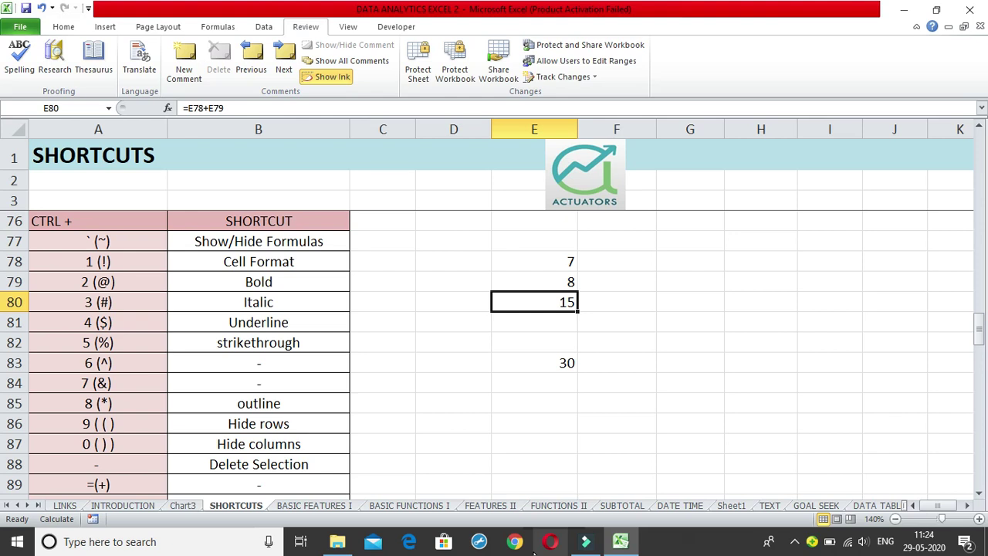
# Step: Try bold and italic on E80 and italic on the Italic entry in B80, removing the formatting again
pyautogui.hotkey('ctrl', 'i')
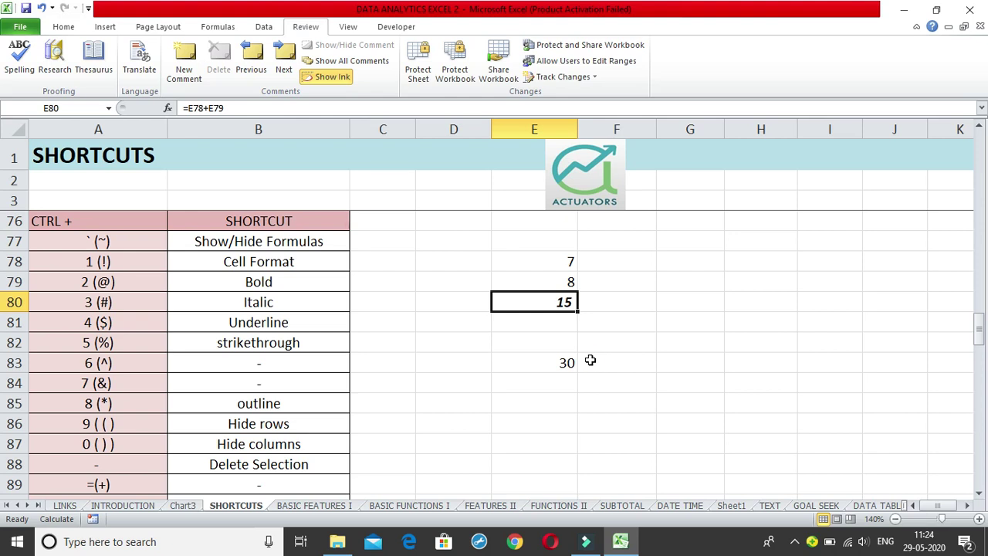
pyautogui.hotkey('ctrl', '3')
pyautogui.click(235, 303)
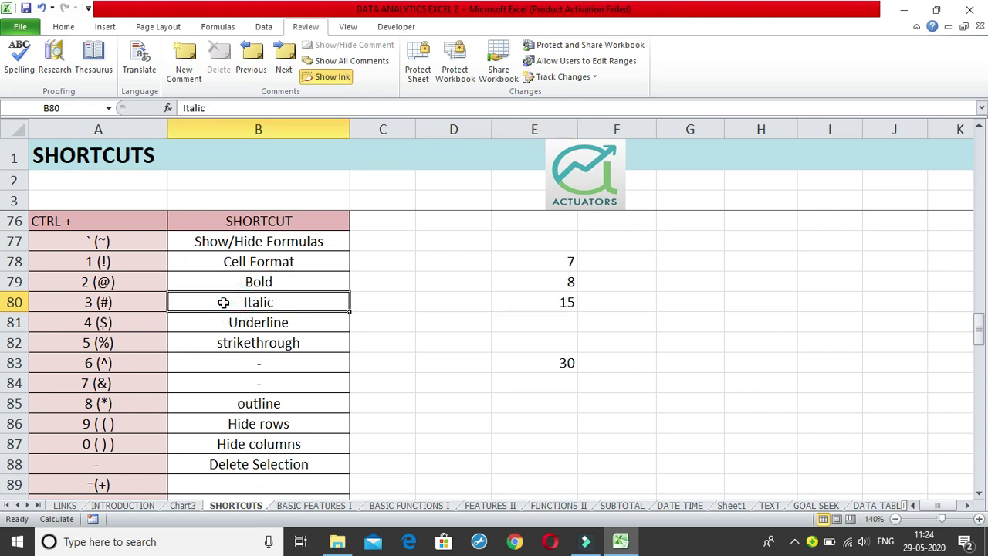
pyautogui.hotkey('ctrl', '3')
pyautogui.hotkey('ctrl', '3')
# Step: Underline the Underline entry in B81 and remove the underline again
pyautogui.click(241, 331)
pyautogui.hotkey('ctrl', '4')
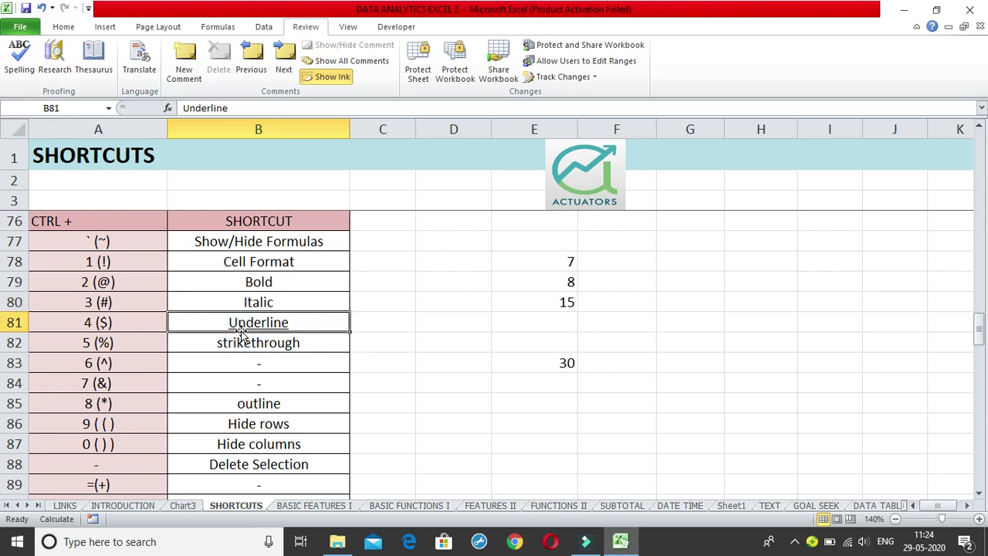
pyautogui.click(293, 363)
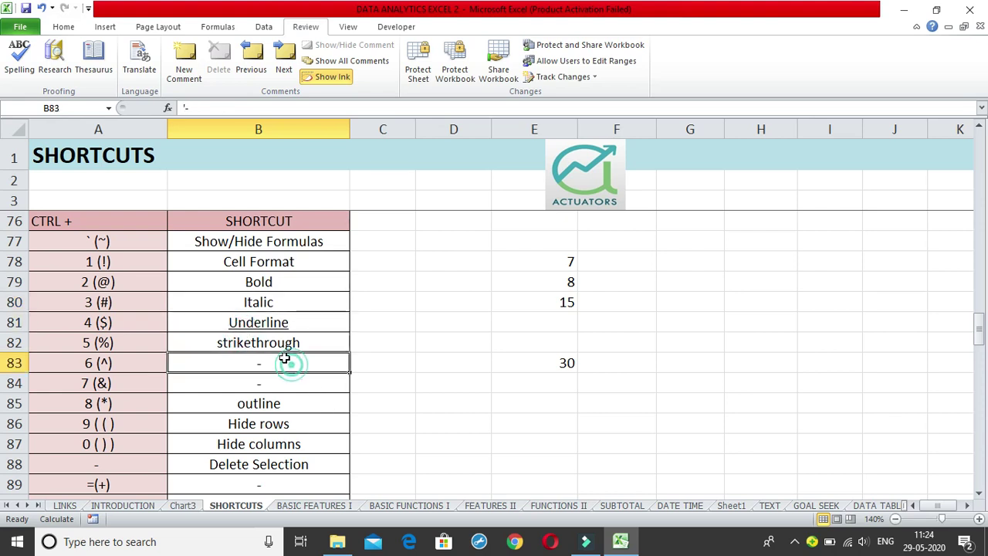
pyautogui.click(258, 324)
pyautogui.hotkey('ctrl', '4')
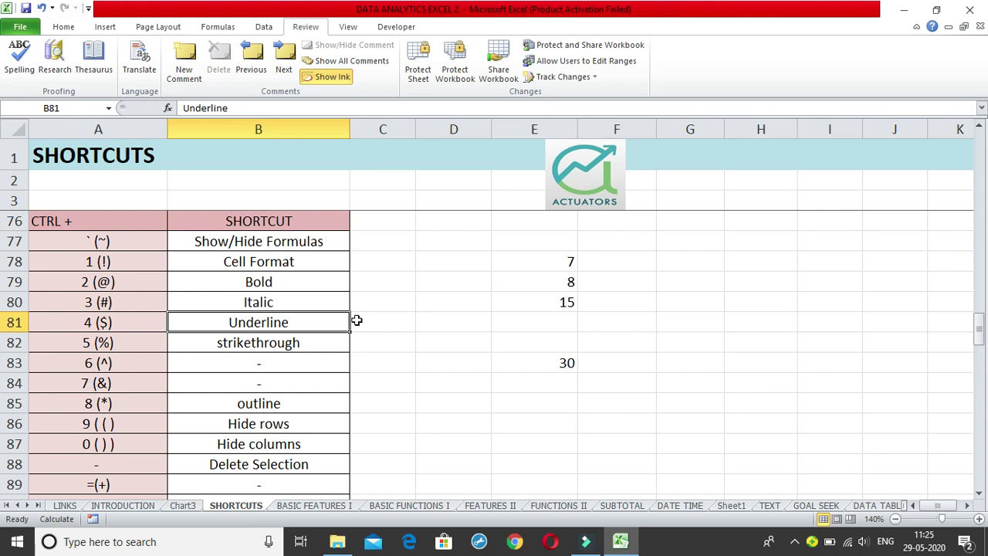
# Step: Apply strikethrough to the strikethrough entry in B82 and remove it again
pyautogui.click(300, 327)
pyautogui.click(299, 350)
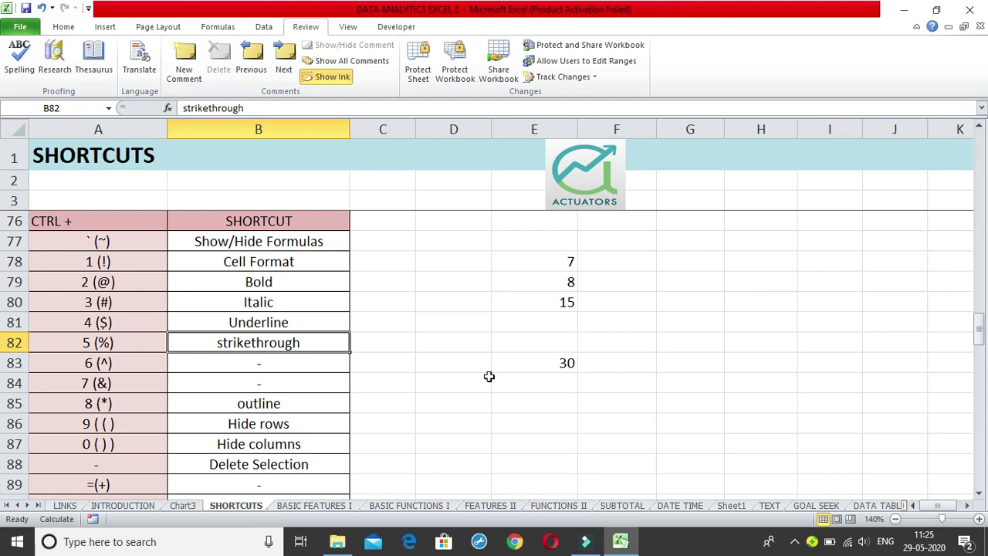
pyautogui.hotkey('ctrl', '5')
pyautogui.hotkey('ctrl', '5')
pyautogui.moveTo(213, 362); pyautogui.dragTo(222, 385)
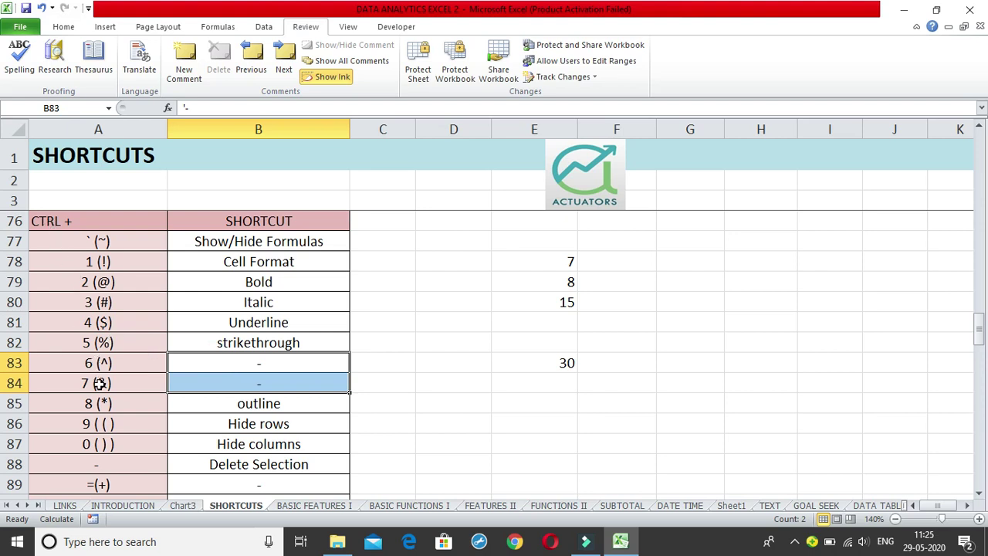
pyautogui.scroll(-2, 252, 449)
pyautogui.scroll(2, 245, 357)
# Step: Create an outline on the worksheet, and collapse and re-expand its group of rows 78 to 79
pyautogui.click(268, 398)
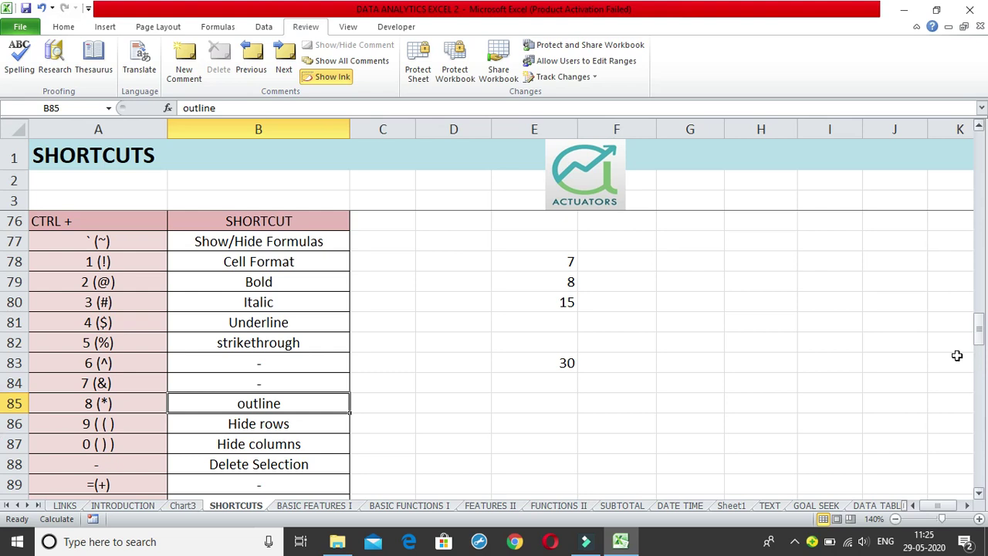
pyautogui.click(422, 376)
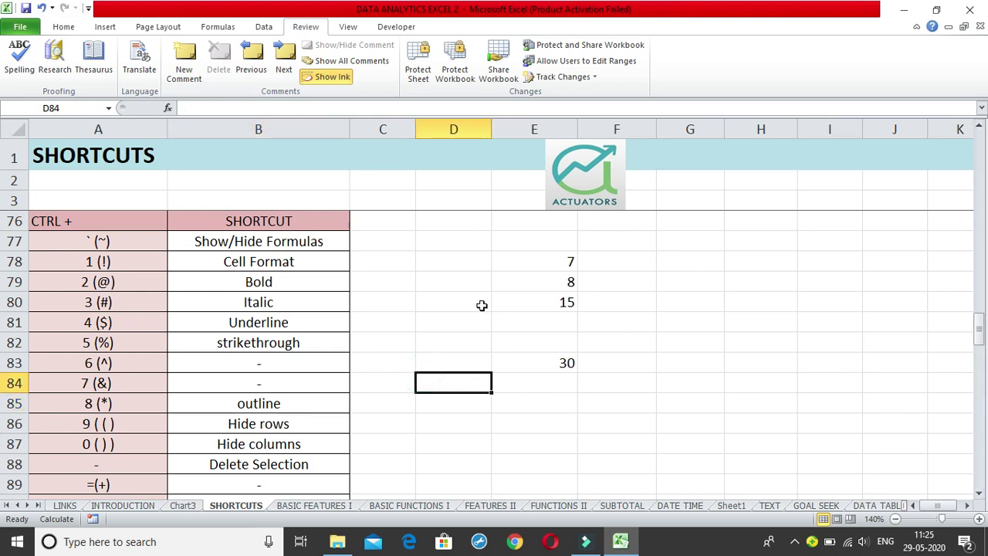
pyautogui.hotkey('ctrl', '8')
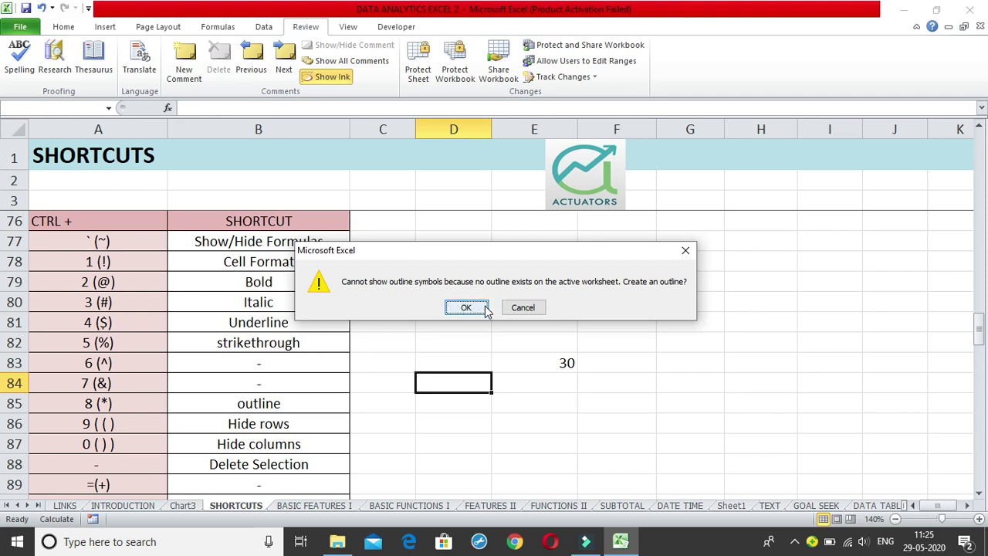
pyautogui.click(466, 308)
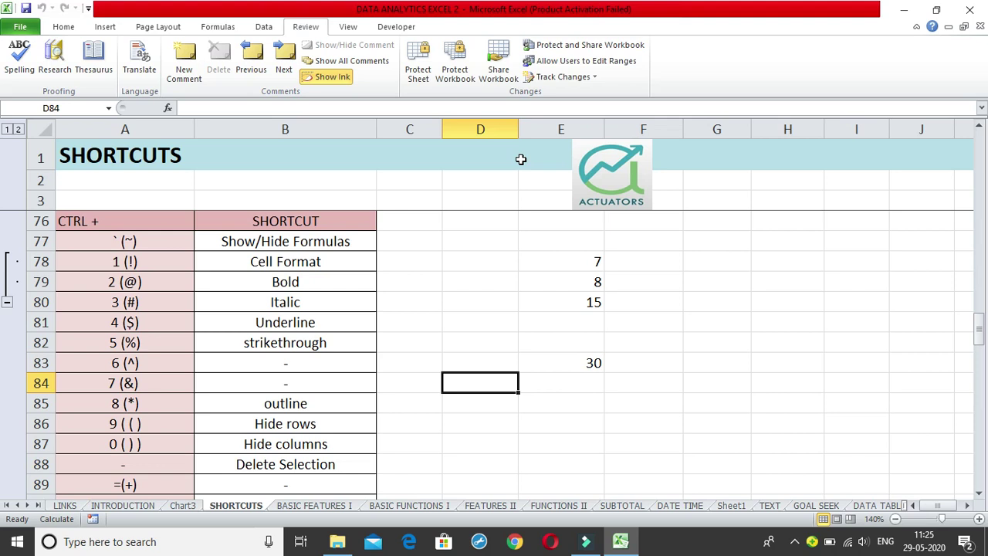
pyautogui.click(7, 302)
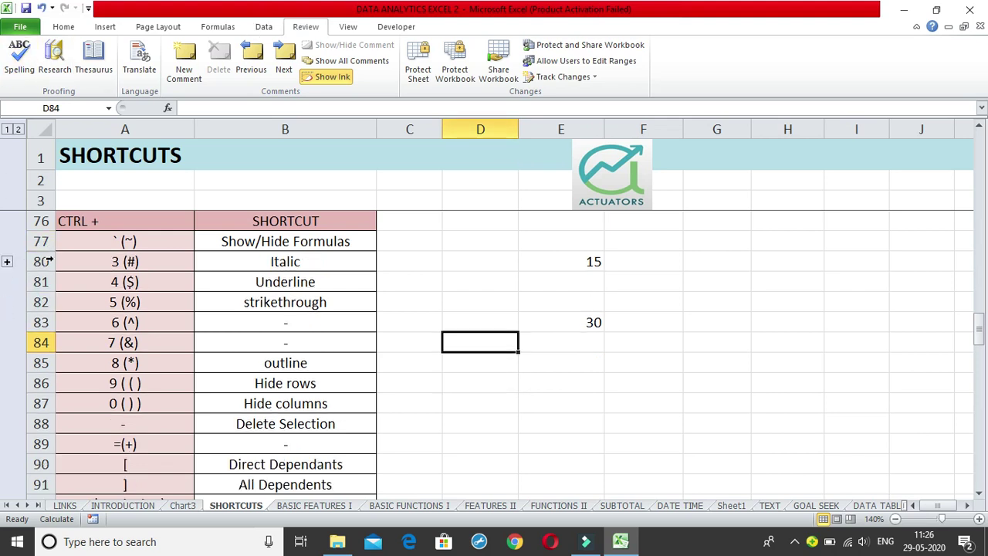
pyautogui.click(7, 263)
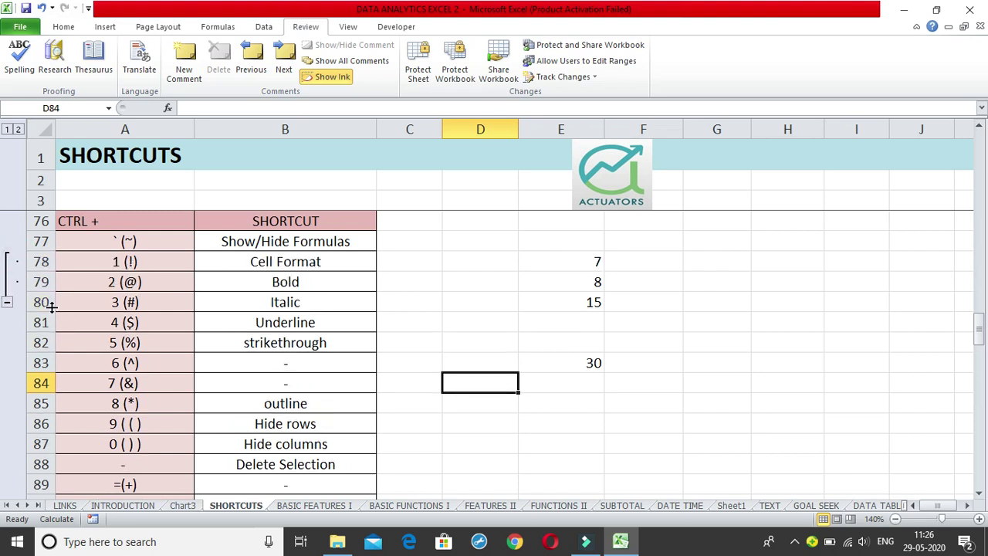
# Step: Collapse and re-expand the outline group of rows 78 to 79 two more times
pyautogui.click(7, 302)
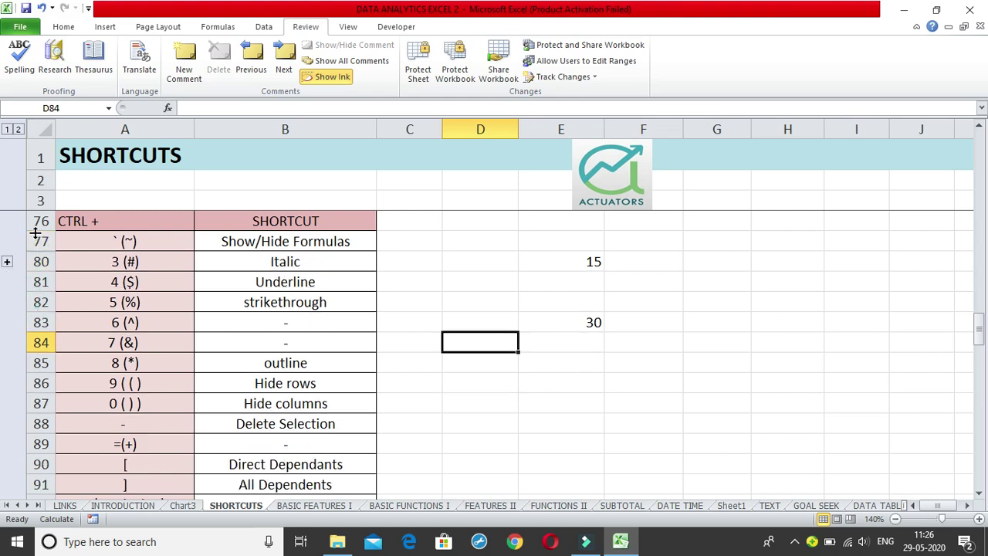
pyautogui.click(7, 262)
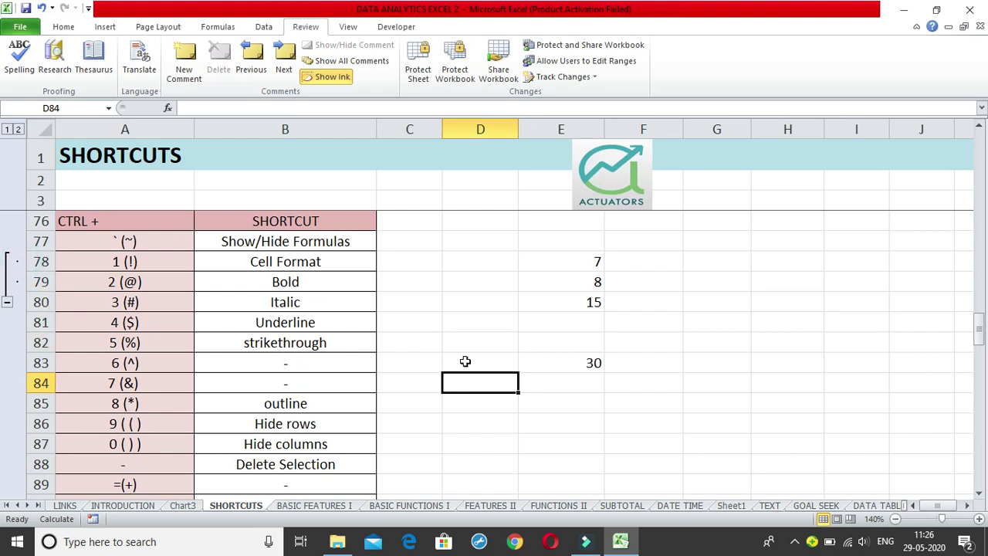
pyautogui.click(7, 303)
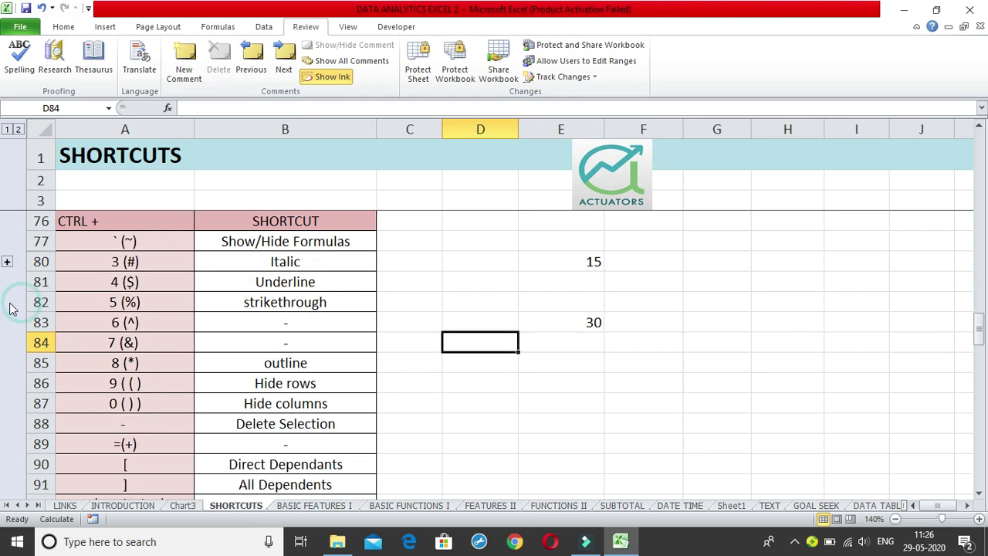
pyautogui.click(7, 261)
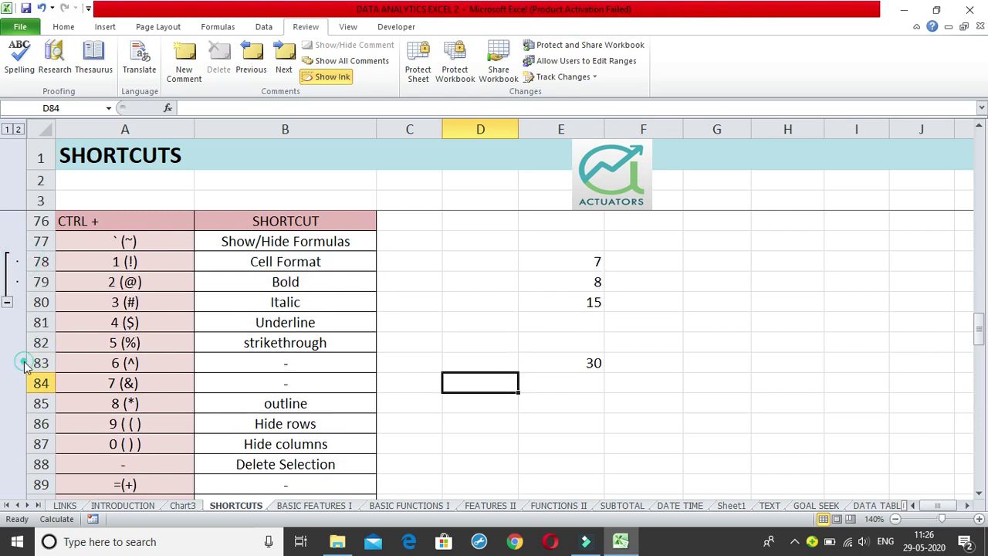
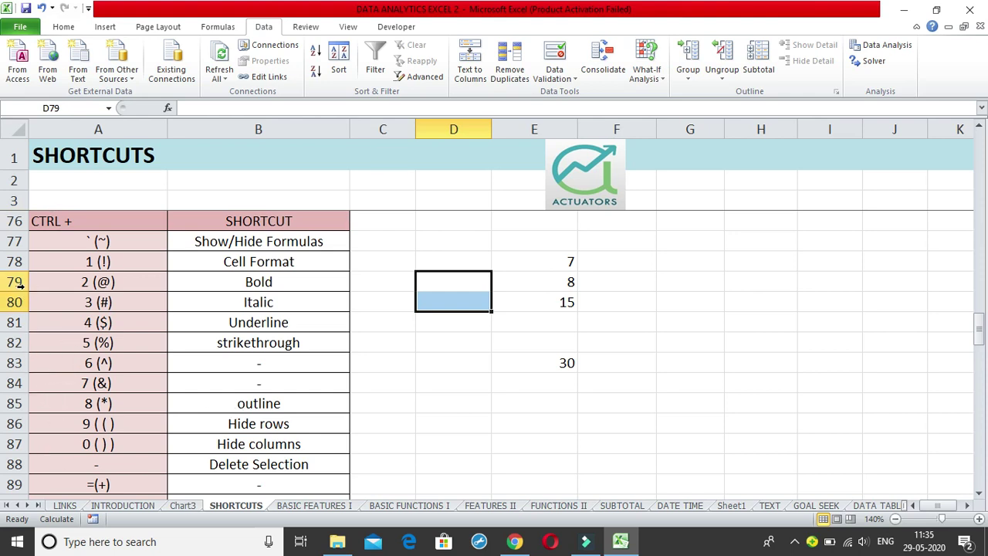
# Step: Group rows 77 to 83 of the SHORTCUTS sheet
pyautogui.moveTo(16, 252); pyautogui.dragTo(19, 361)
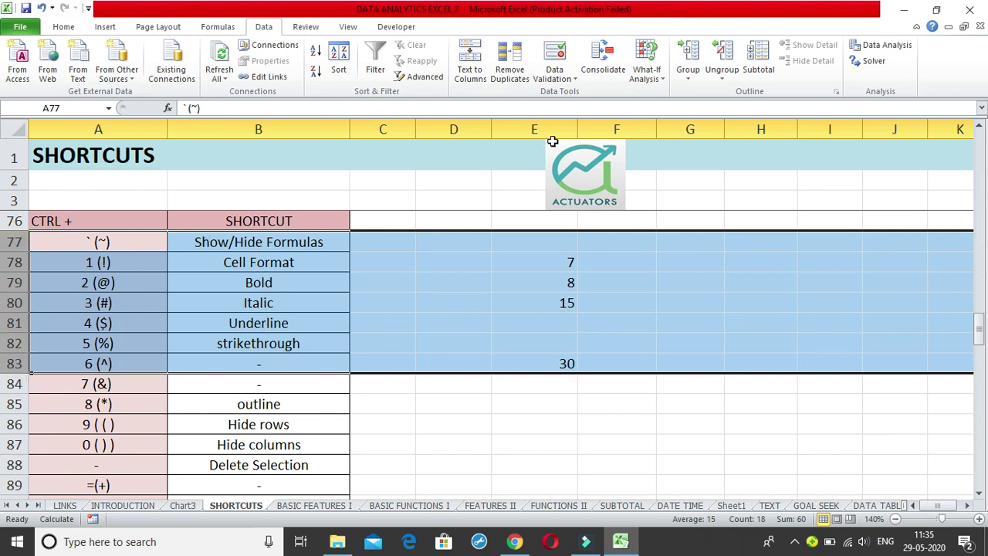
pyautogui.click(690, 75)
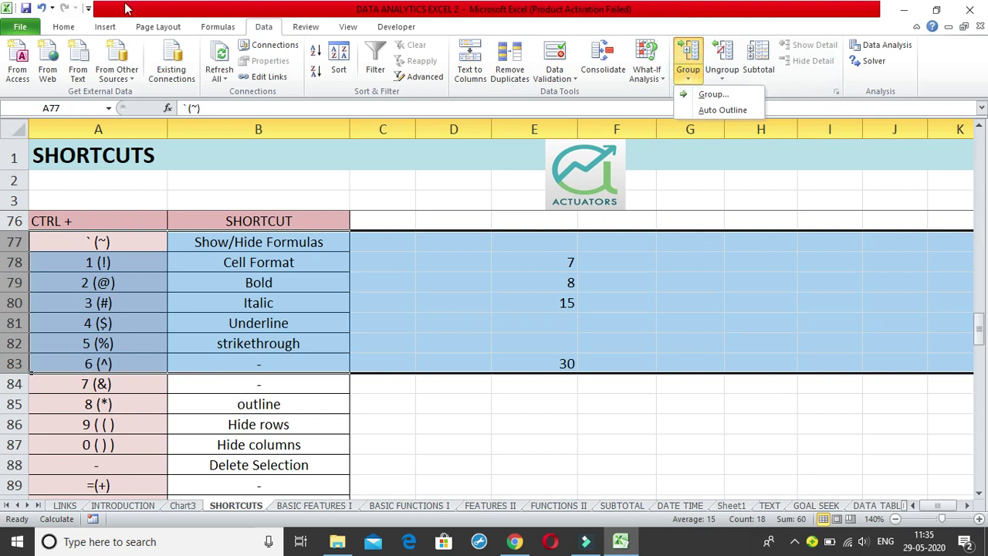
pyautogui.click(267, 25)
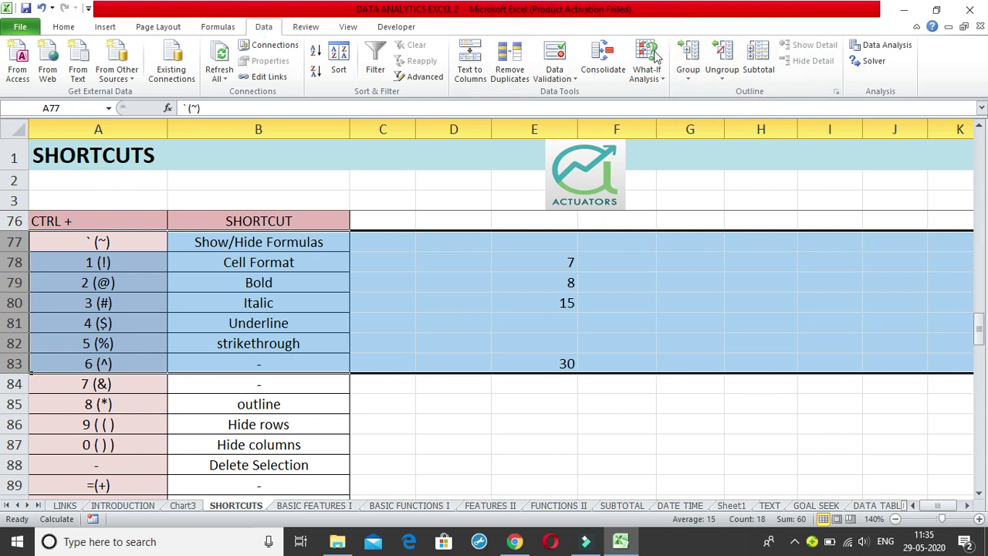
pyautogui.click(697, 81)
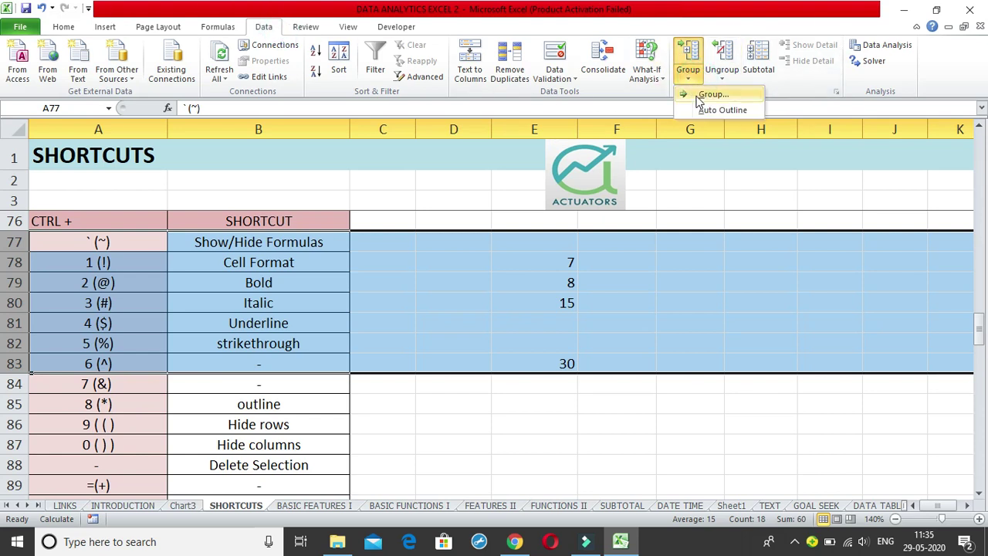
pyautogui.click(701, 94)
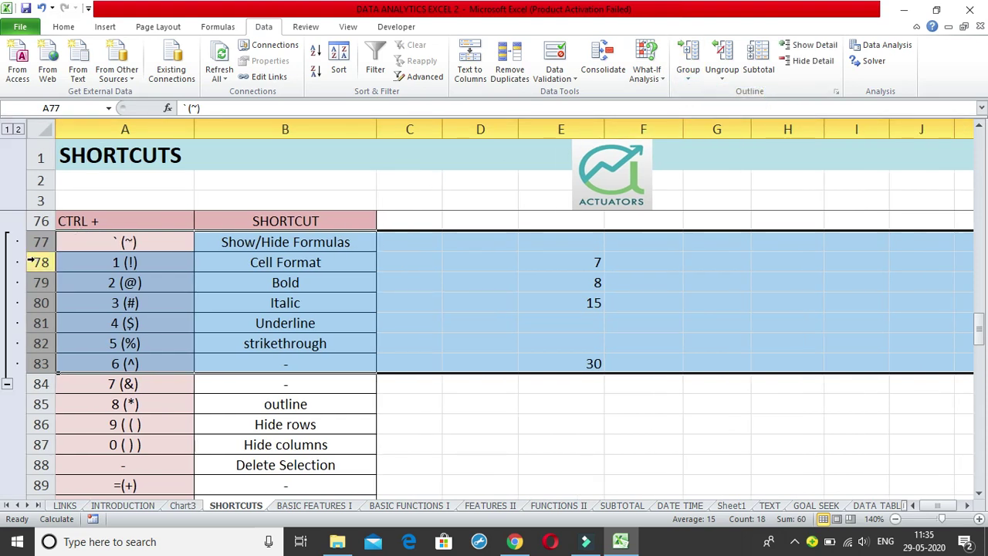
pyautogui.click(546, 280)
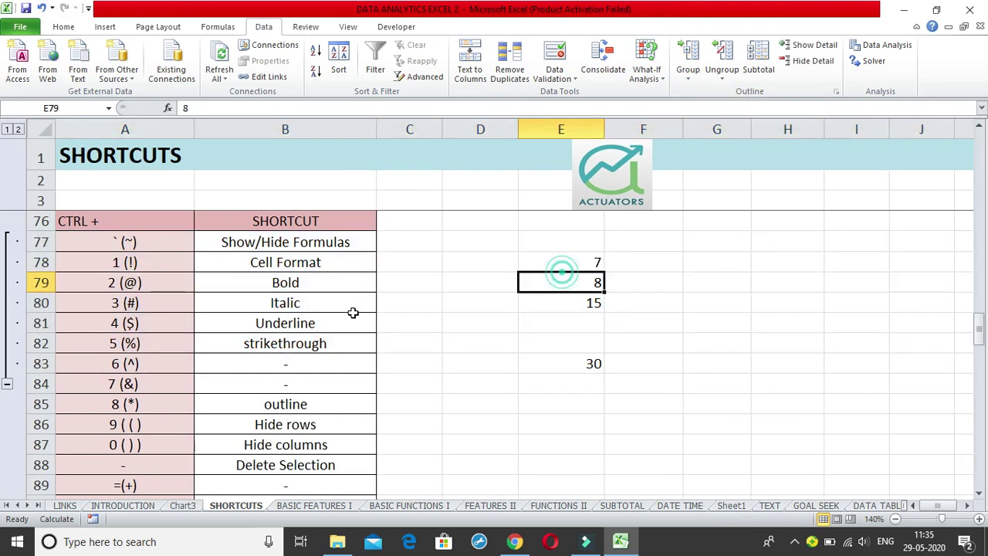
# Step: Collapse and re-expand the group of rows 77 to 83 twice
pyautogui.click(7, 383)
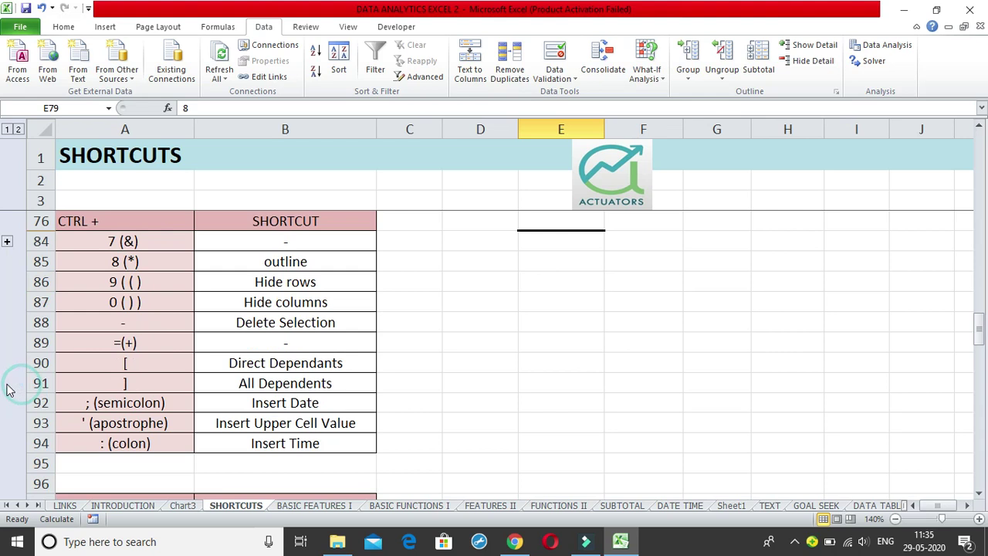
pyautogui.click(7, 242)
pyautogui.click(7, 384)
pyautogui.click(9, 244)
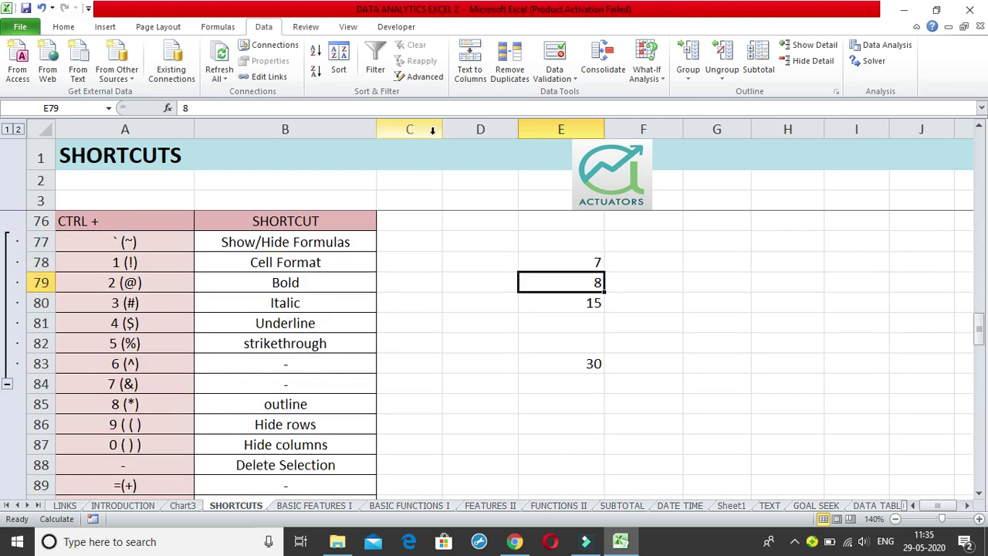
# Step: Group columns C and D, and collapse and re-expand the column group
pyautogui.click(394, 129)
pyautogui.moveTo(394, 129); pyautogui.dragTo(469, 124)
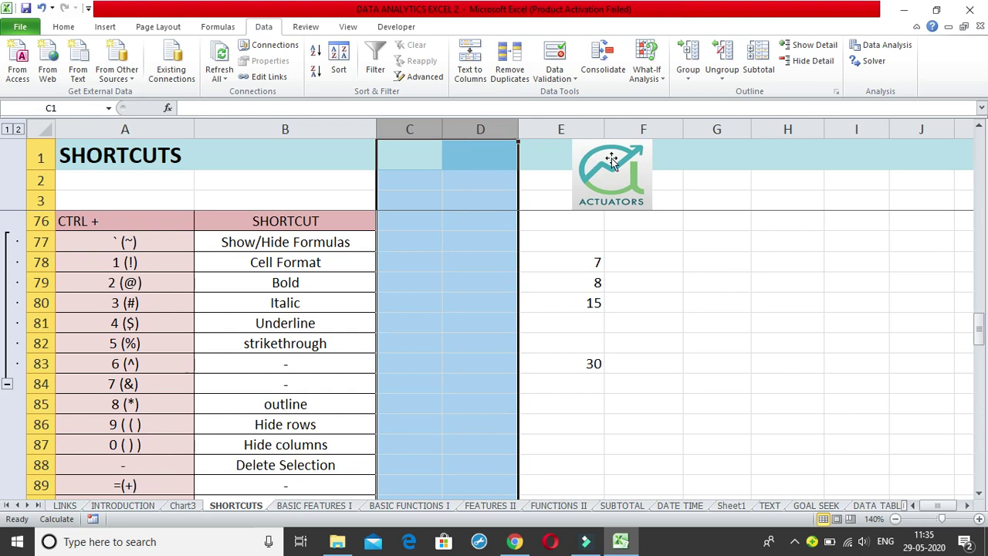
pyautogui.click(688, 77)
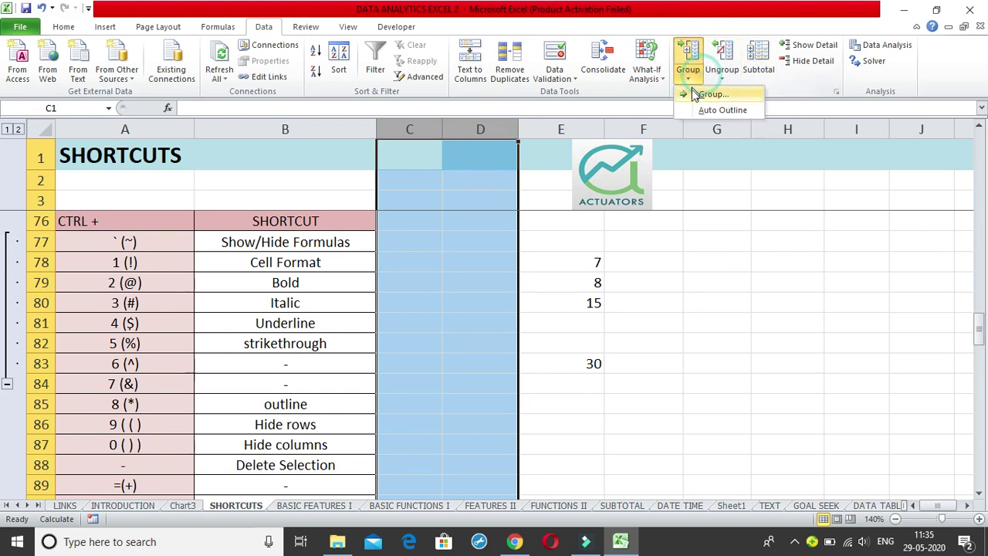
pyautogui.click(690, 88)
pyautogui.click(505, 222)
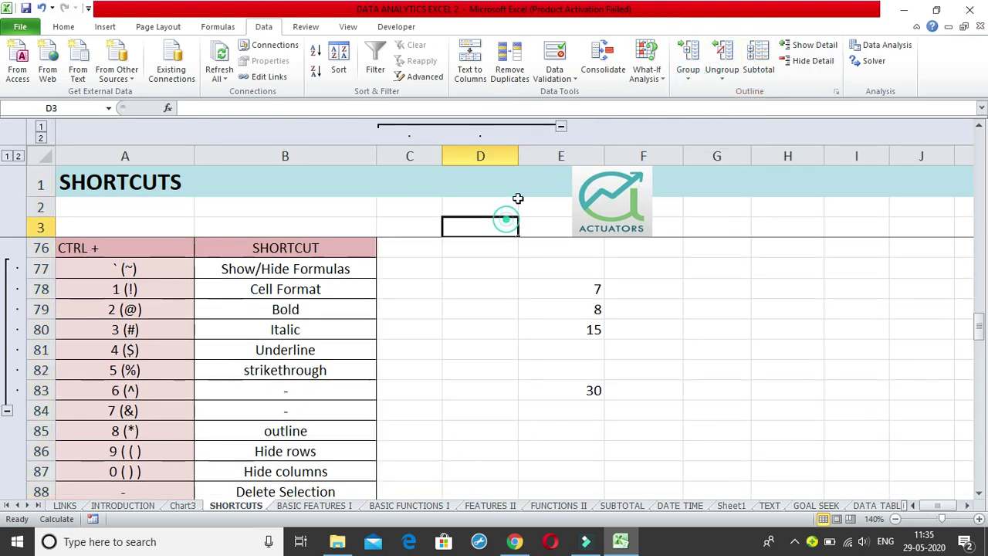
pyautogui.click(561, 125)
pyautogui.click(419, 127)
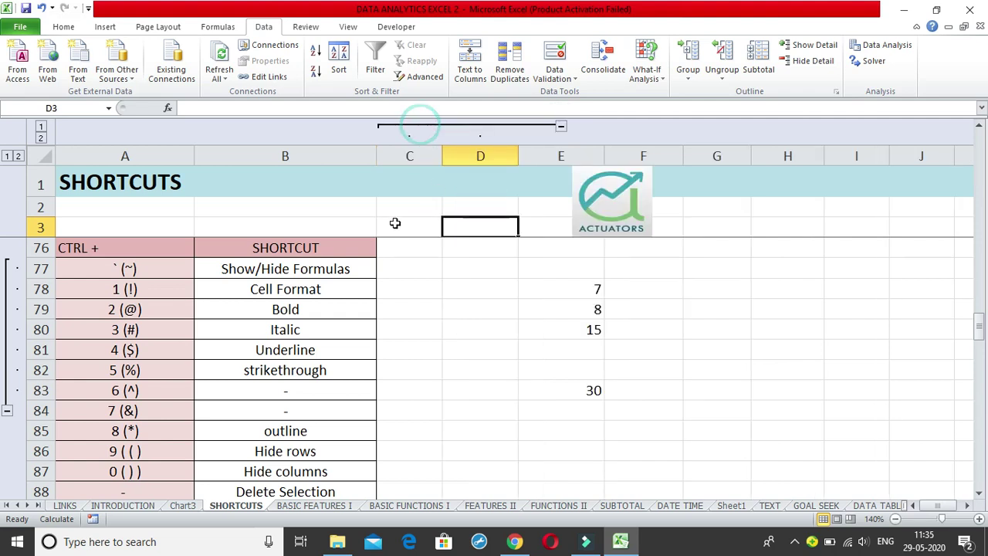
# Step: Select the 8 (*) entry in A85, hide the worksheet's outline symbols and show them again
pyautogui.moveTo(476, 290); pyautogui.dragTo(478, 311)
pyautogui.click(626, 286)
pyautogui.click(144, 434)
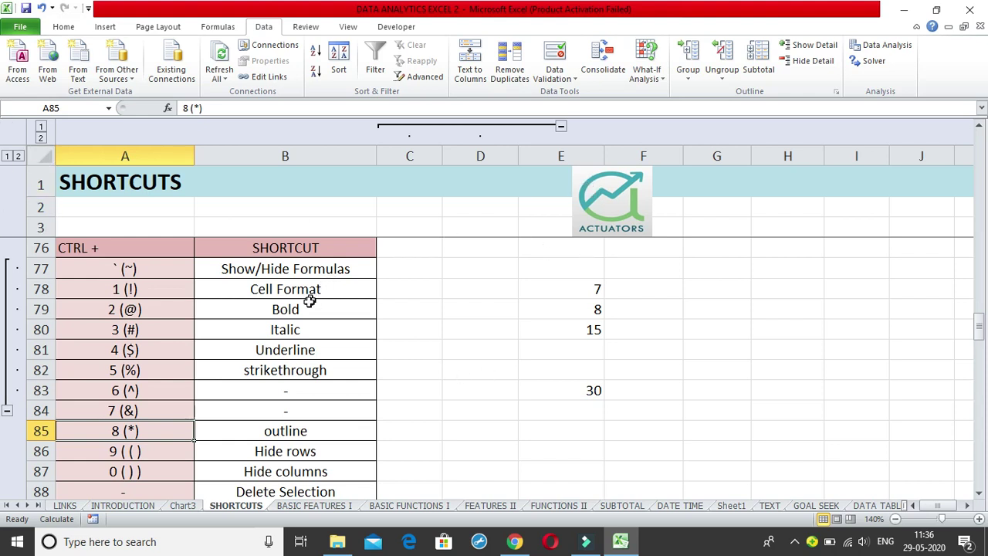
pyautogui.hotkey('ctrl', '8')
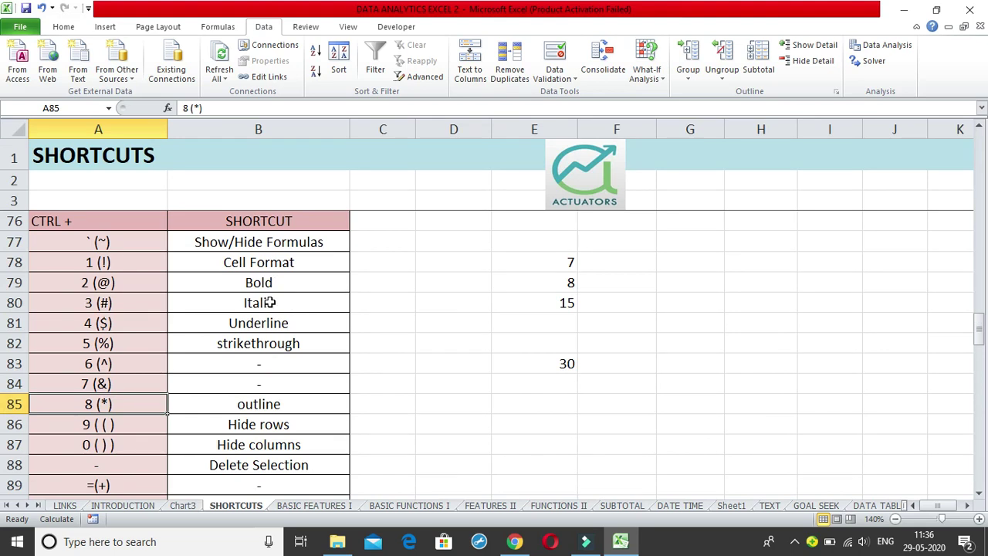
pyautogui.hotkey('ctrl', '8')
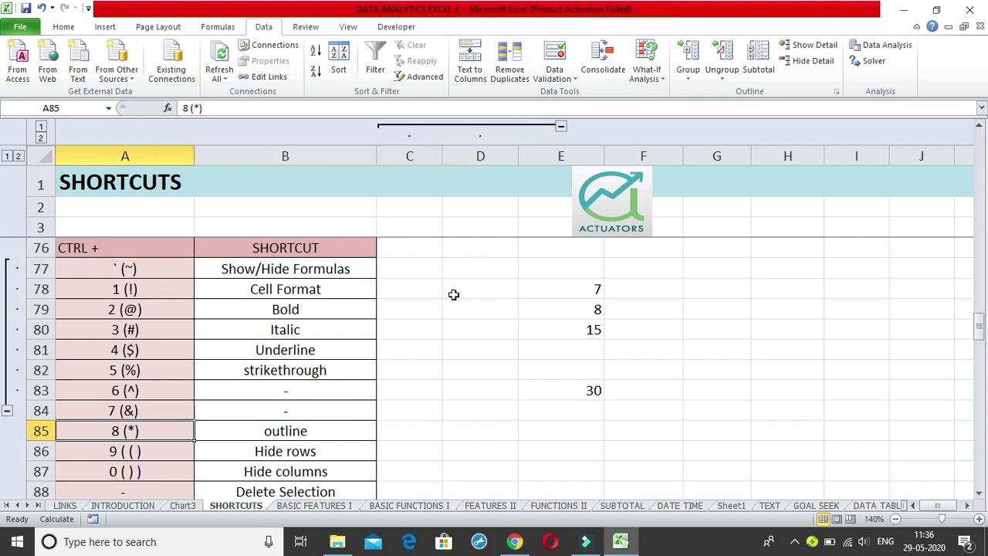
# Step: Clear the entire outline from the worksheet, removing both the row and column groups
pyautogui.click(246, 427)
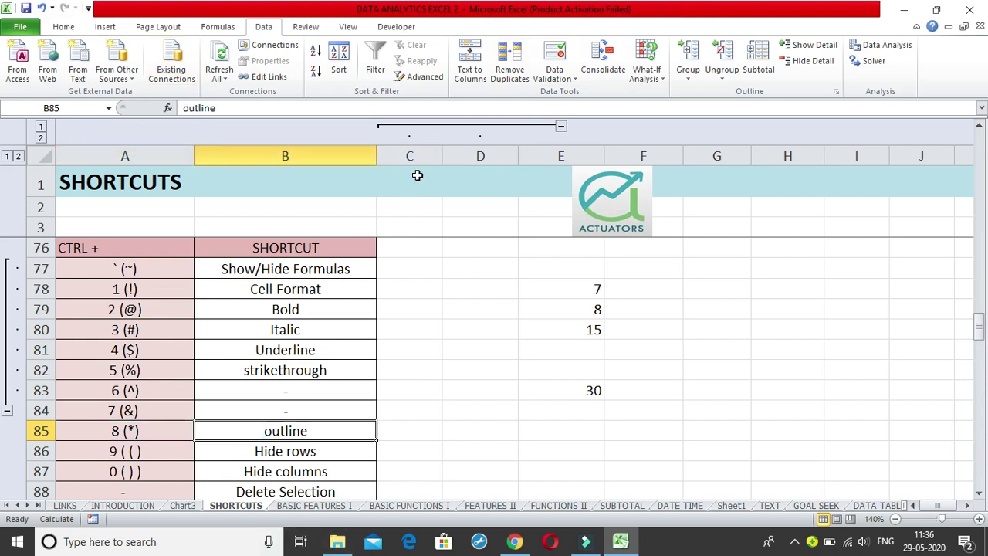
pyautogui.click(719, 75)
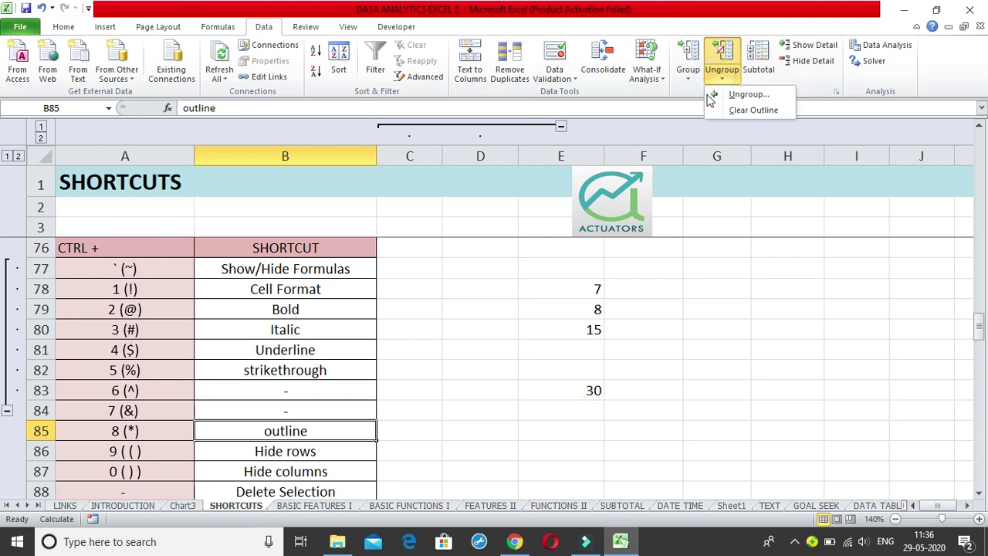
pyautogui.click(753, 110)
pyautogui.click(444, 323)
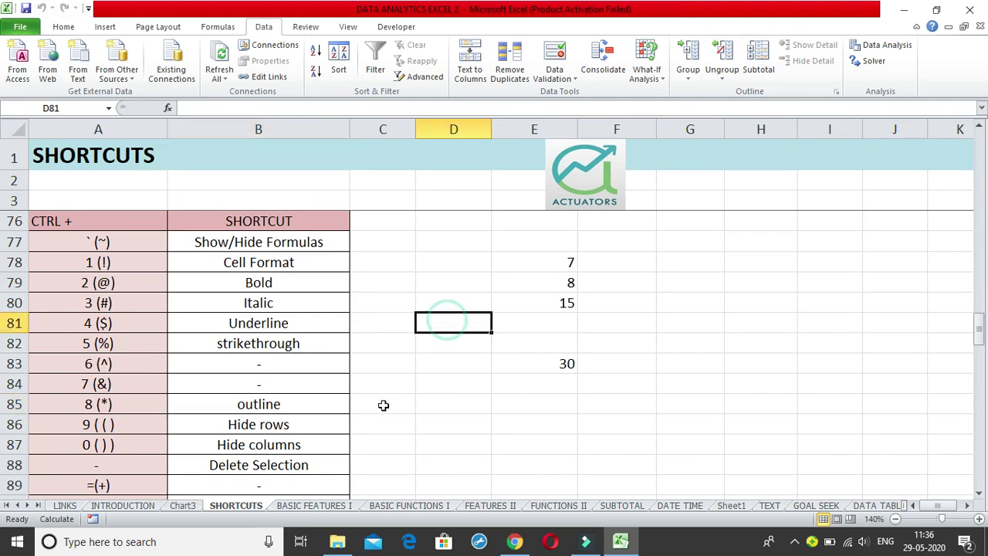
# Step: Hide row 83 from cell D83, using the shortcut listed for Hide rows
pyautogui.scroll(-1, 957, 332)
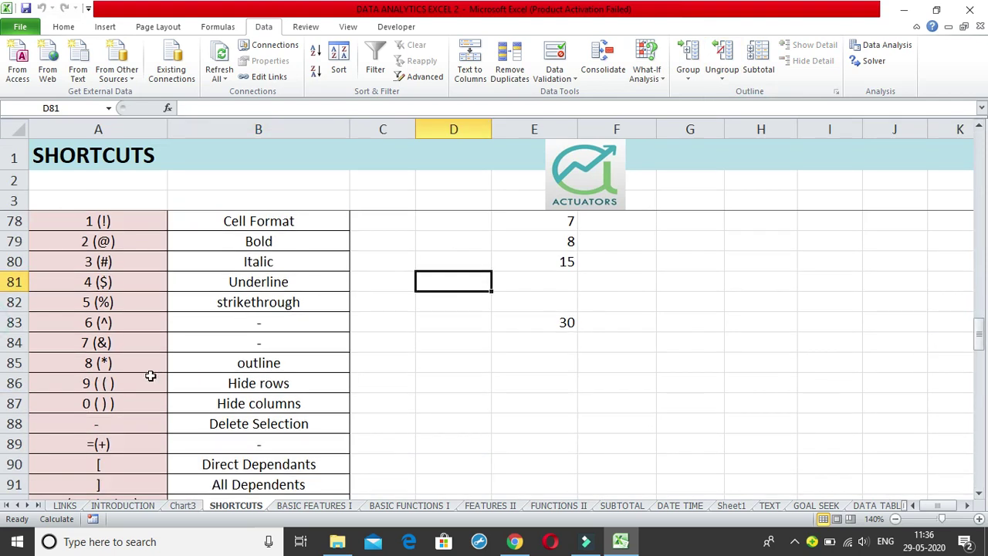
pyautogui.click(254, 386)
pyautogui.click(424, 320)
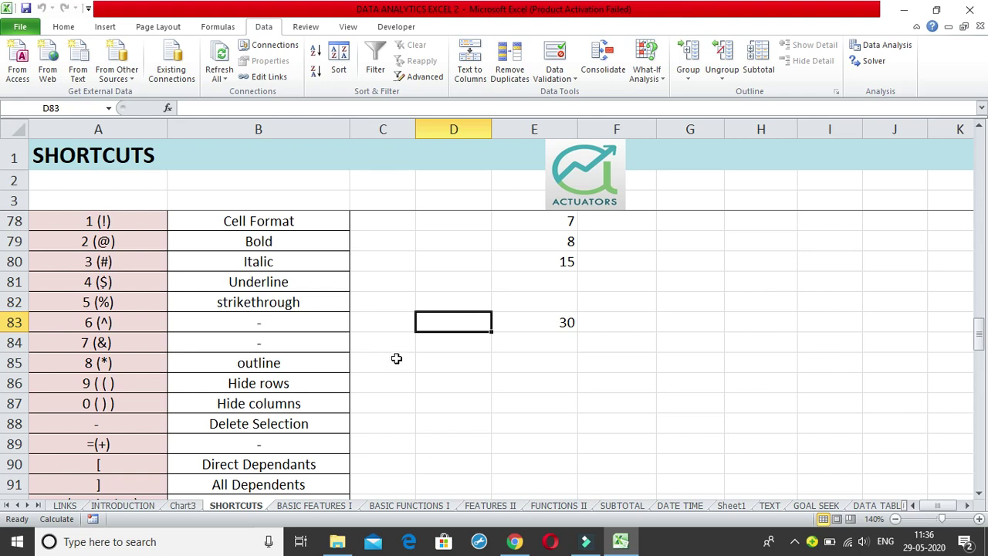
pyautogui.hotkey('ctrl', '9')
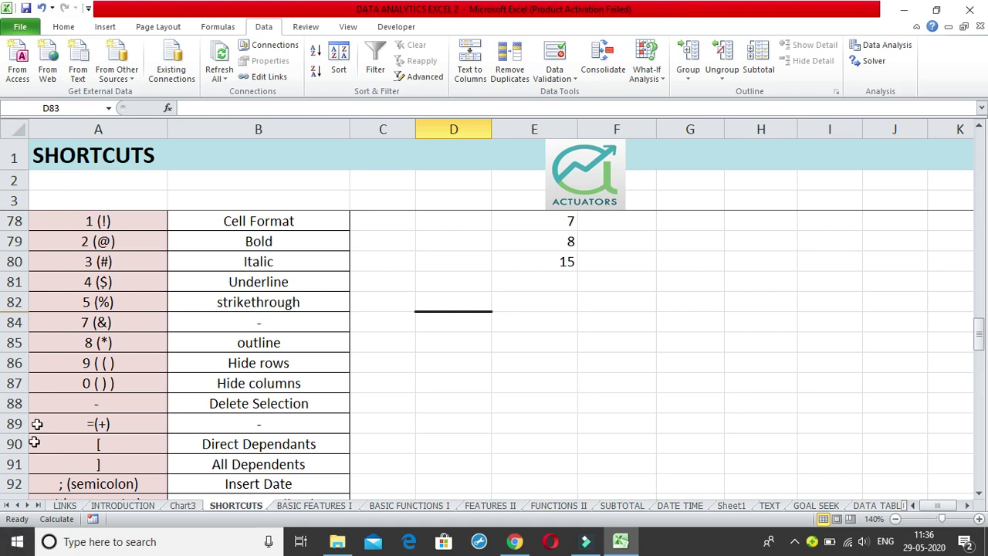
pyautogui.rightClick(24, 312)
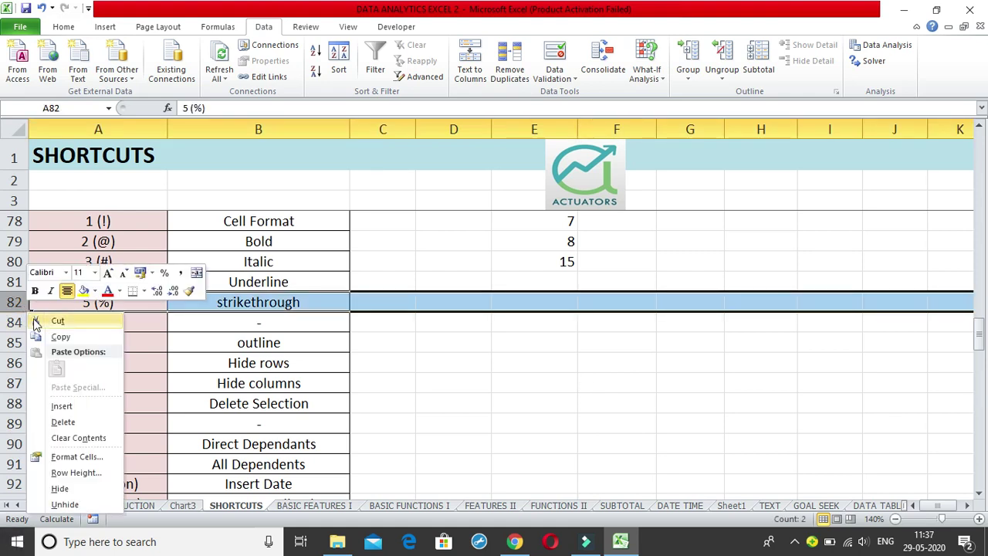
pyautogui.click(481, 268)
pyautogui.click(453, 340)
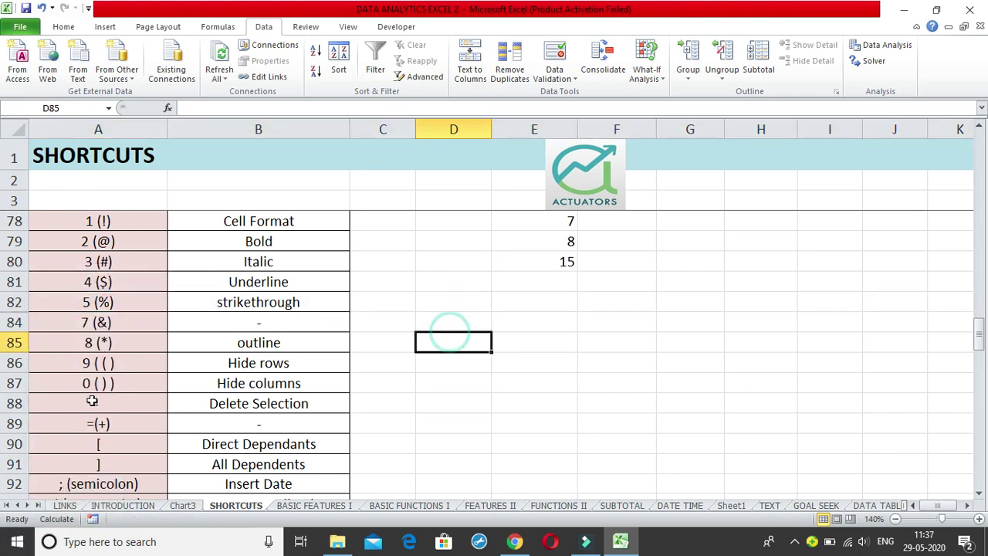
pyautogui.moveTo(13, 322)
pyautogui.mouseDown()
pyautogui.moveTo(16, 306)
pyautogui.moveTo(13, 322)
pyautogui.mouseUp()
# Step: Hide row 82 from cell D82
pyautogui.click(464, 298)
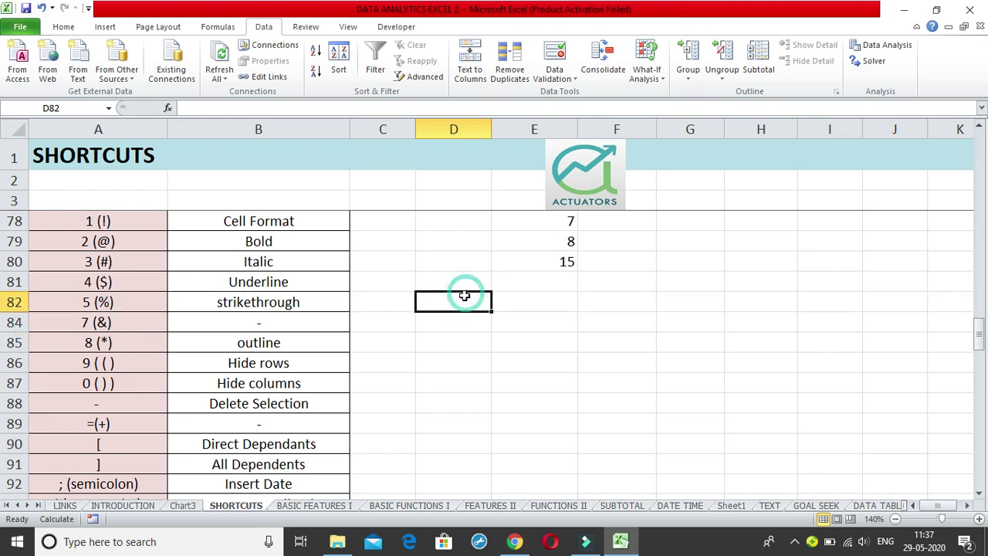
pyautogui.hotkey('ctrl', '9')
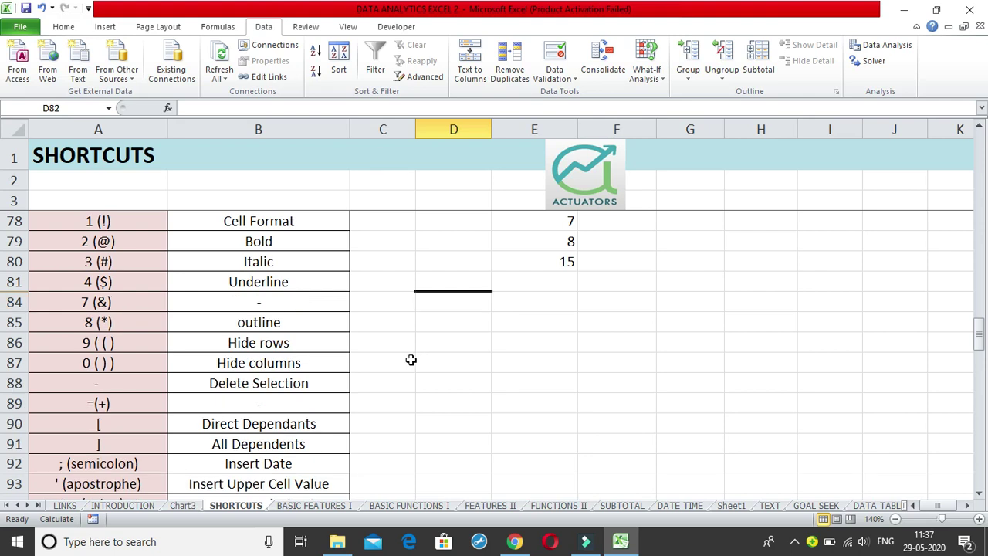
# Step: Try to unhide rows 82 and 83 with only row 81 selected, using Unhide and adjusting the boundary below row 81
pyautogui.rightClick(18, 287)
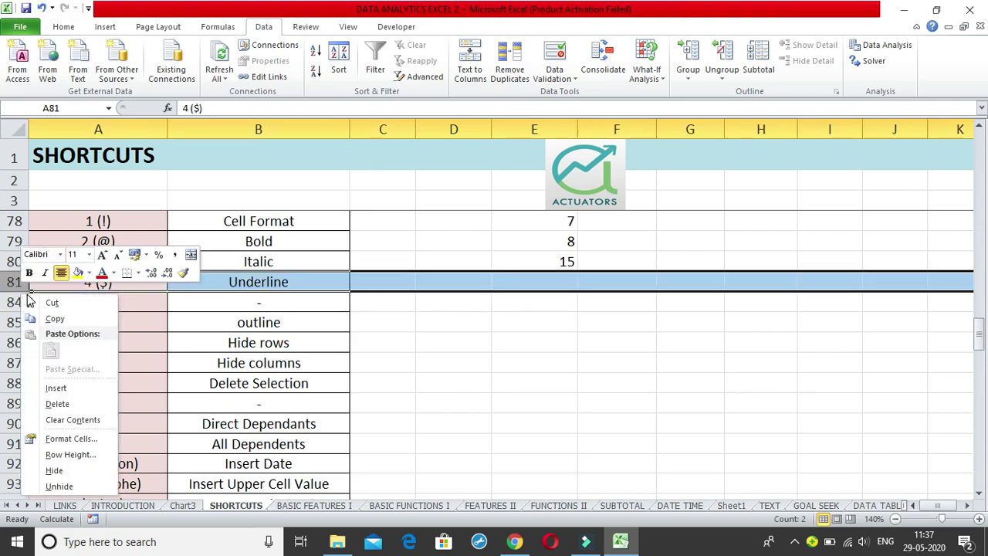
pyautogui.click(58, 486)
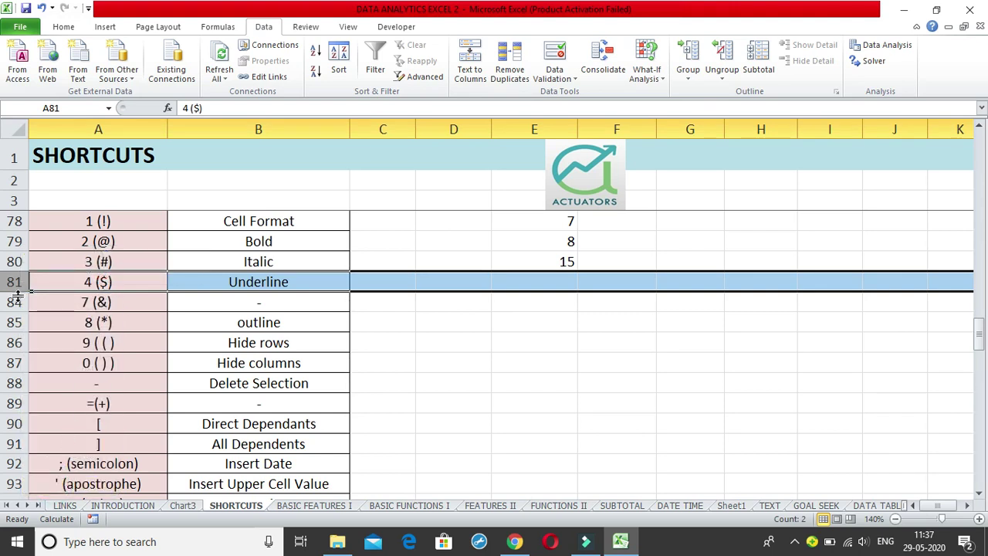
pyautogui.moveTo(22, 296); pyautogui.dragTo(22, 293)
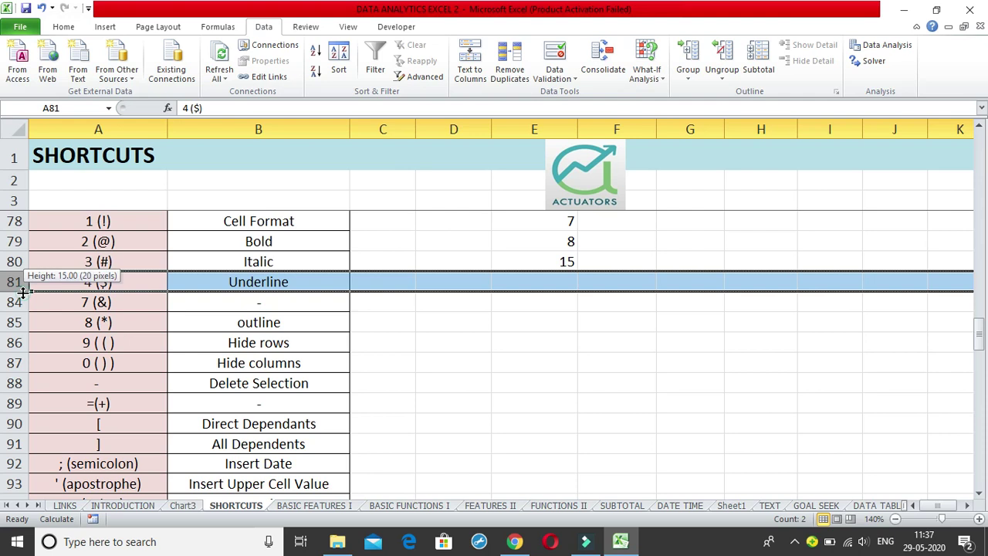
pyautogui.click(22, 295)
pyautogui.rightClick(23, 287)
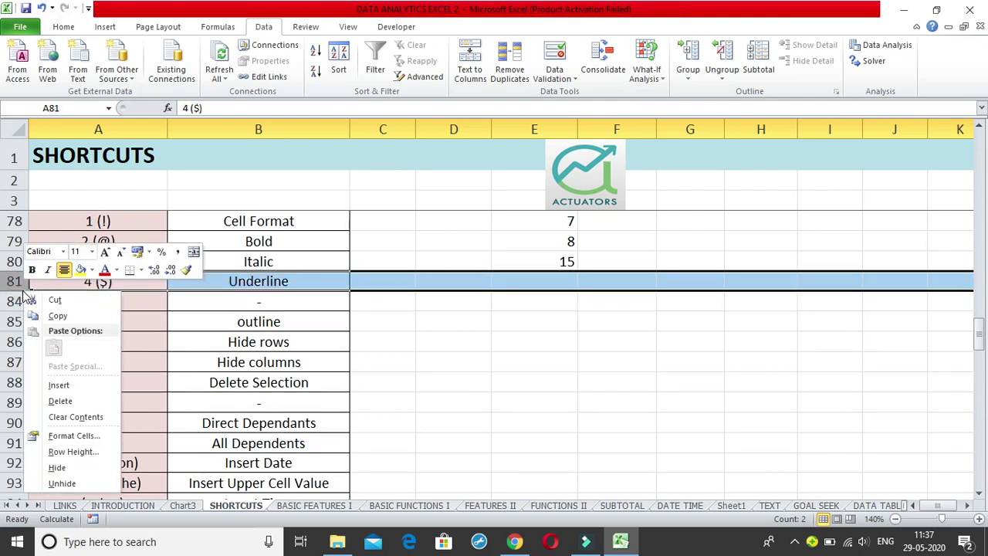
pyautogui.click(60, 483)
pyautogui.click(158, 360)
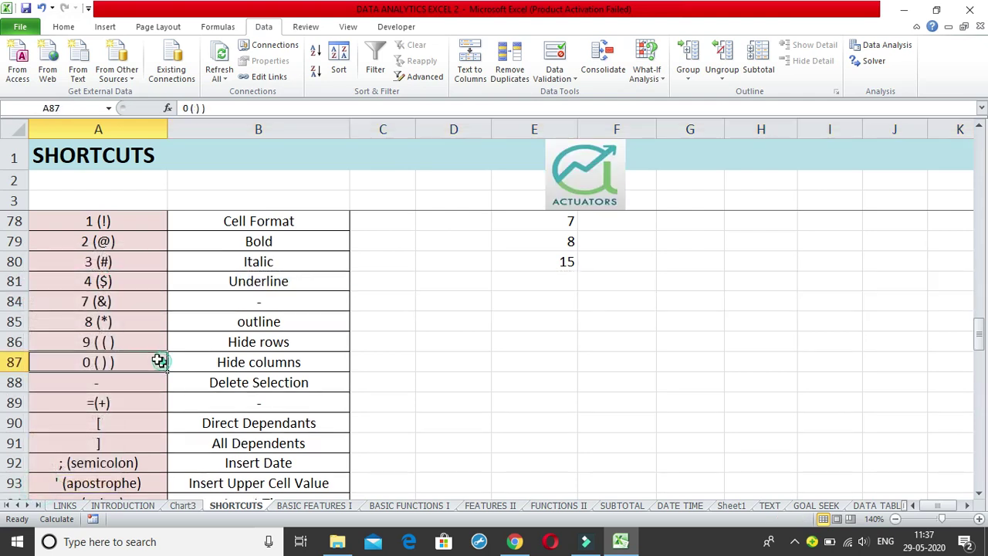
# Step: Unhide row 83 and row 82 from the hidden boundary below row 81
pyautogui.click(88, 286)
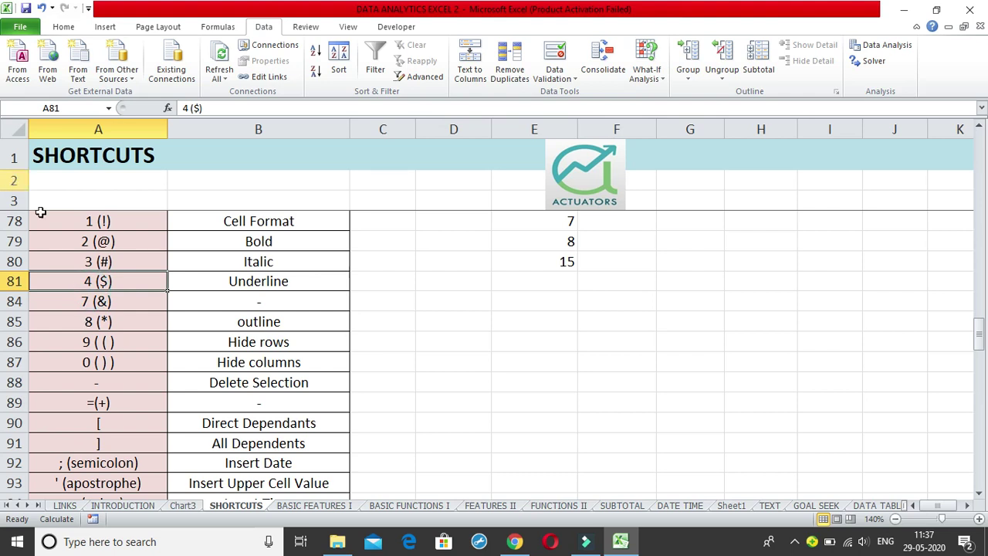
pyautogui.click(18, 291)
pyautogui.rightClick(13, 295)
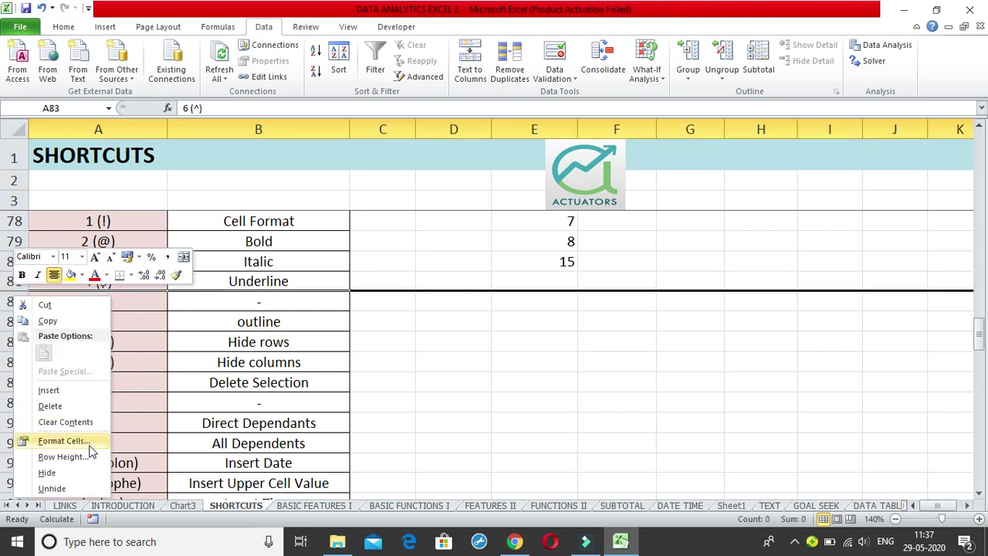
pyautogui.click(89, 489)
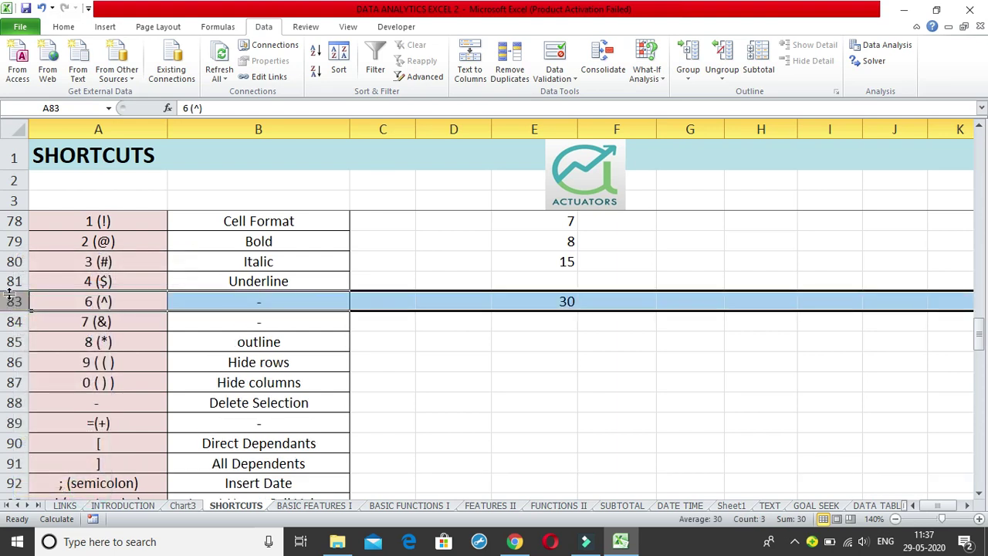
pyautogui.click(10, 295)
pyautogui.rightClick(17, 295)
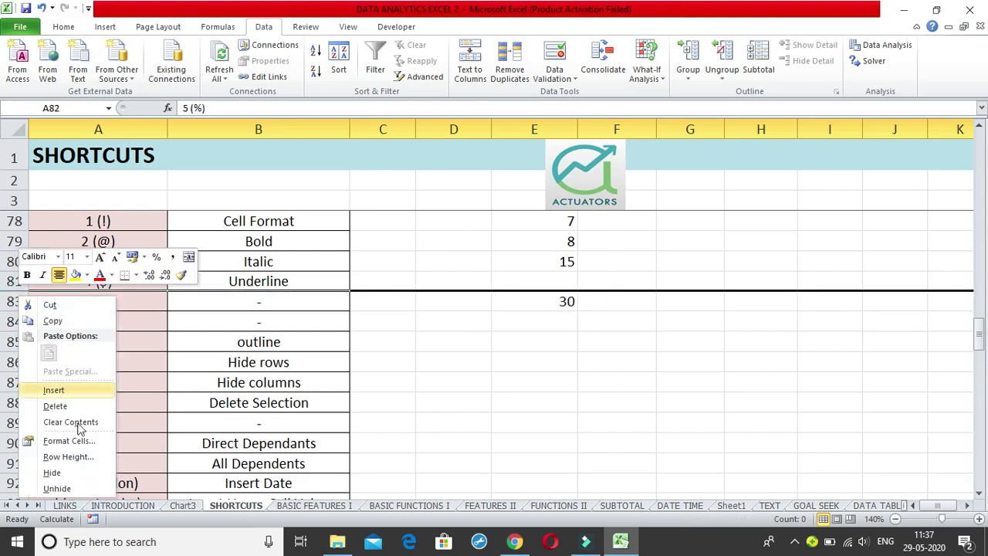
pyautogui.click(101, 484)
pyautogui.click(435, 424)
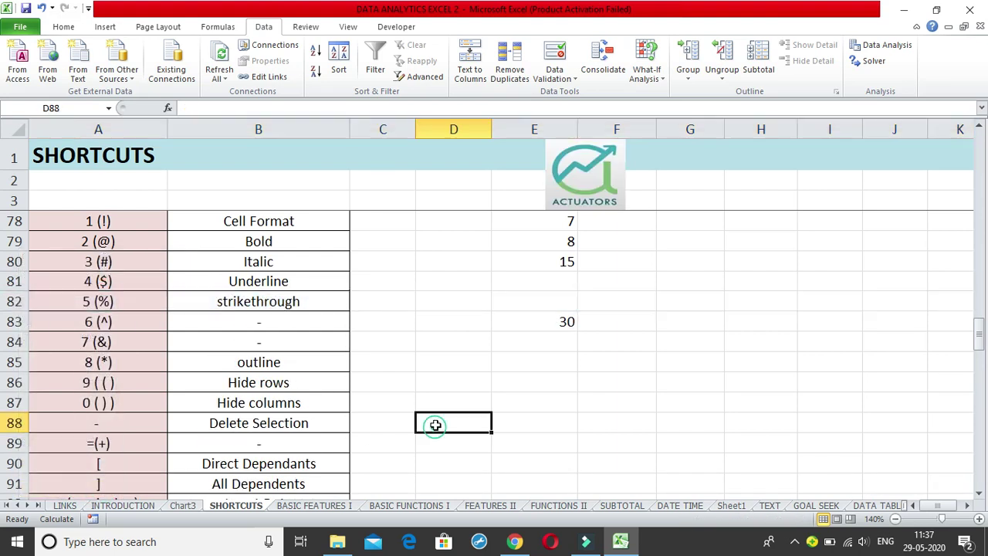
# Step: Hide column I from cell I83, using the shortcut listed for Hide columns
pyautogui.click(294, 382)
pyautogui.click(289, 403)
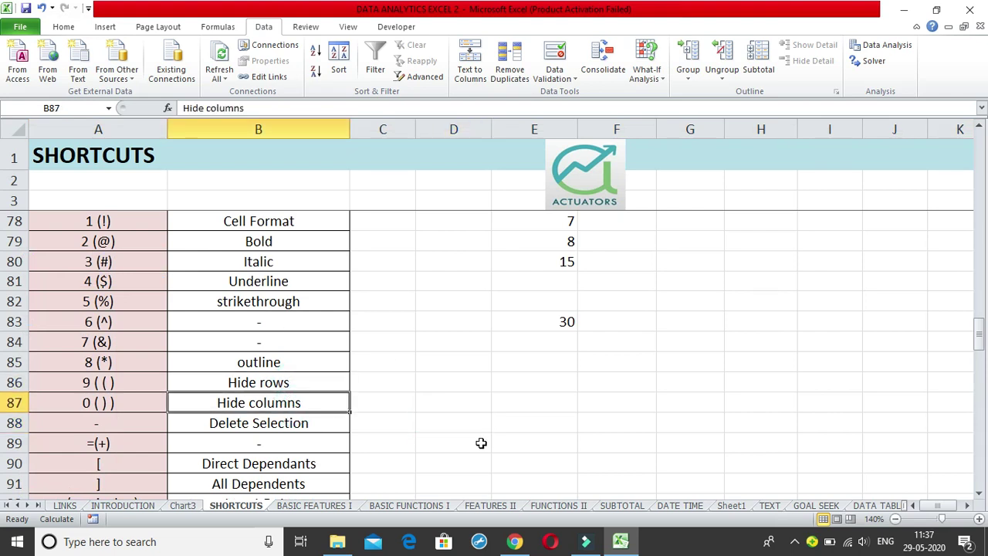
pyautogui.click(801, 315)
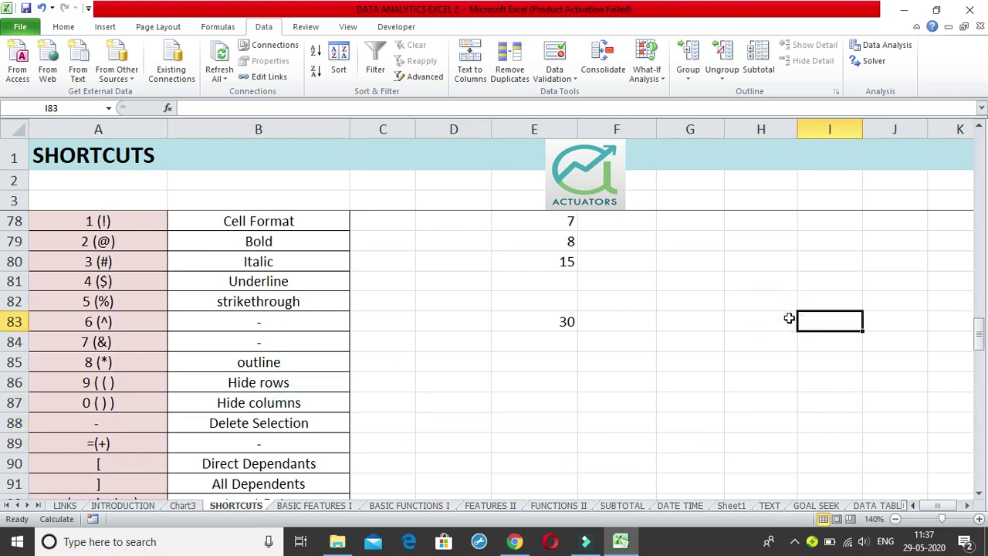
pyautogui.hotkey('ctrl', '0')
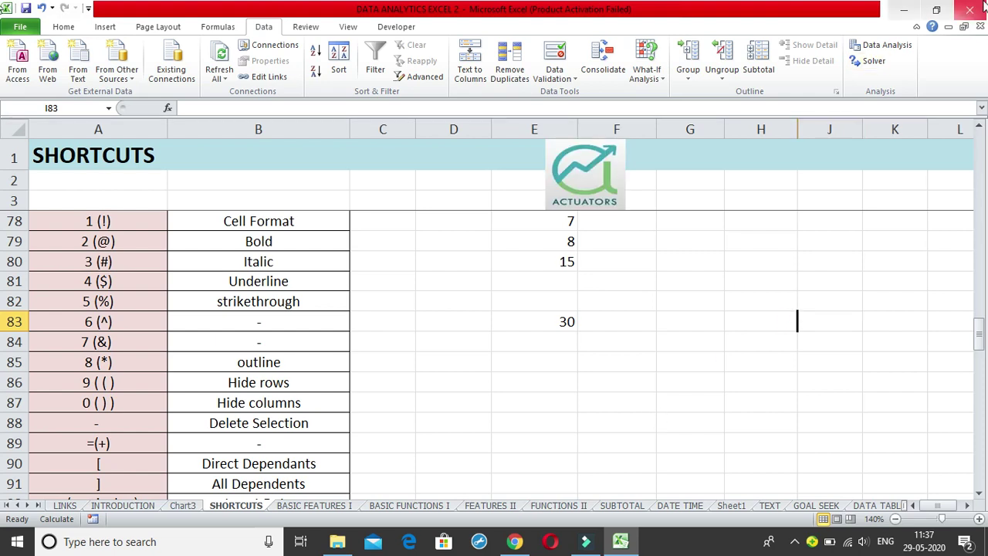
# Step: Unhide column I from the hidden boundary between columns H and J
pyautogui.rightClick(802, 132)
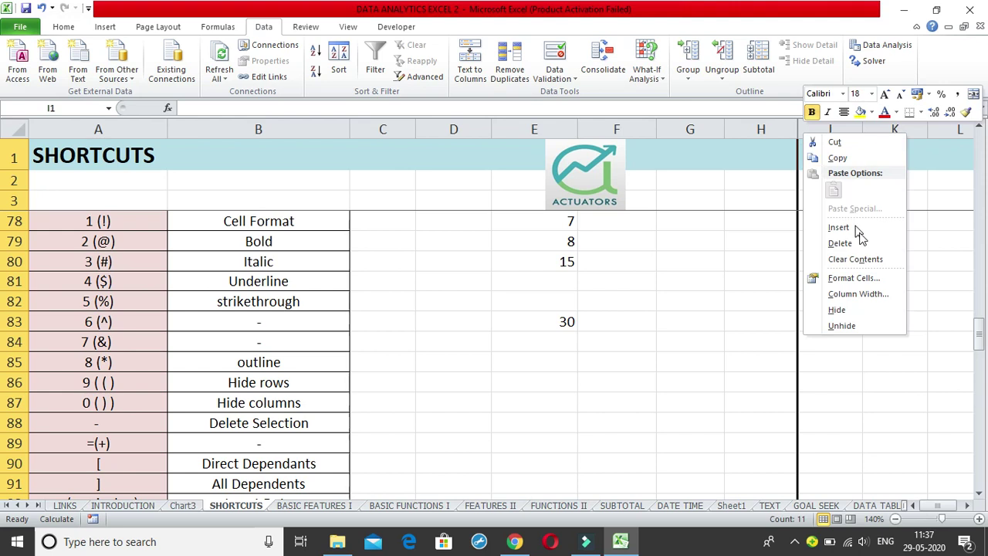
pyautogui.click(888, 328)
pyautogui.click(651, 296)
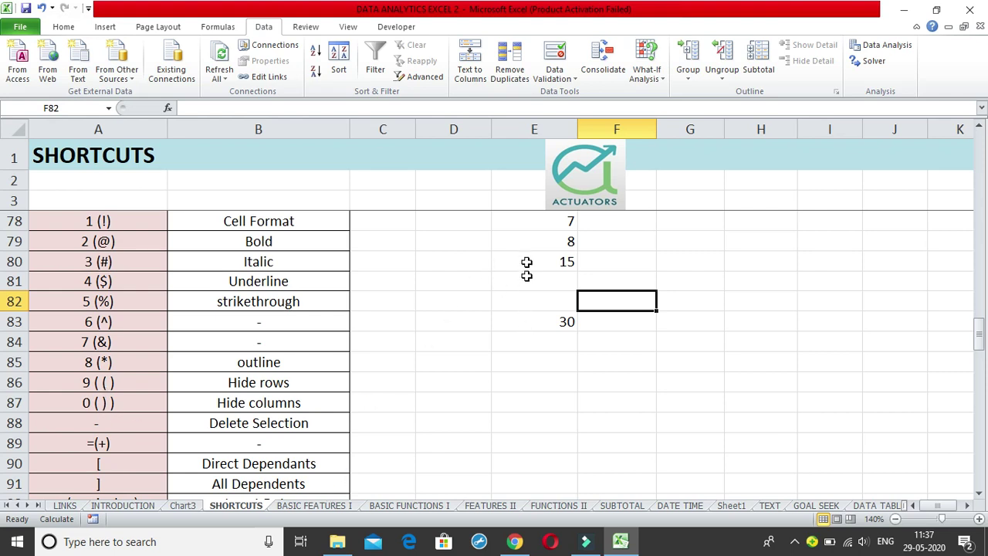
# Step: Examine the Delete options for the range E79:F87, using the Delete Selection shortcut, and close them without deleting
pyautogui.moveTo(526, 240); pyautogui.dragTo(586, 397)
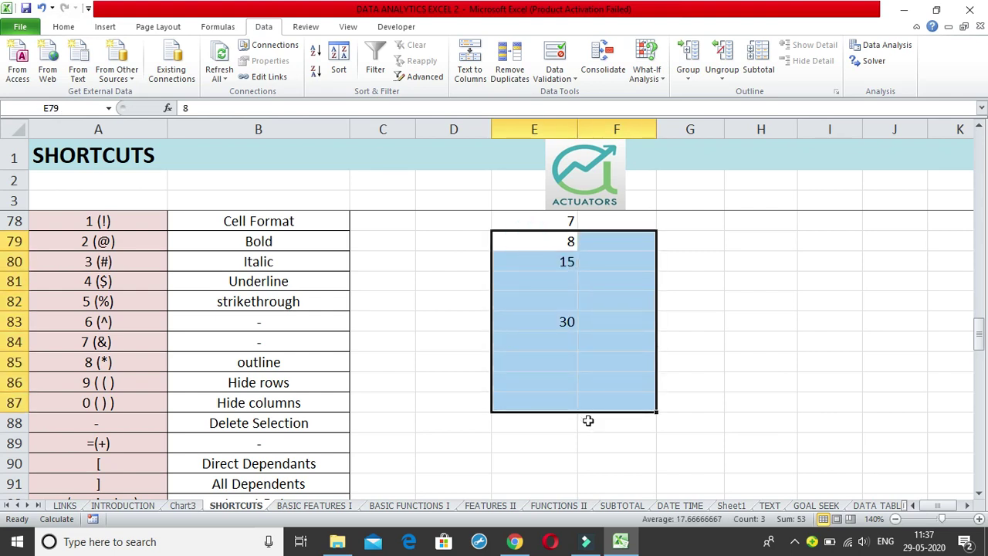
pyautogui.hotkey('ctrl', '-')
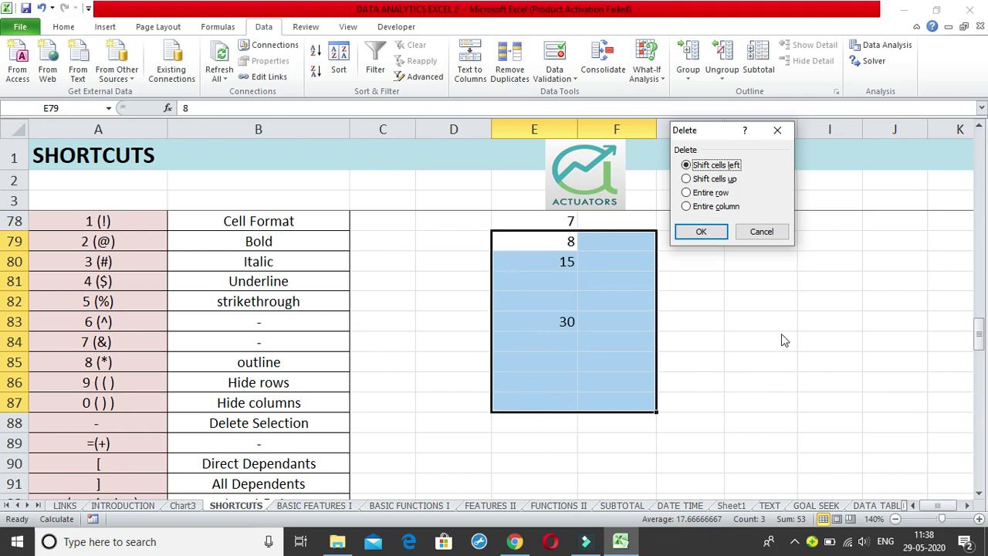
pyautogui.click(764, 231)
pyautogui.click(735, 283)
pyautogui.click(694, 284)
pyautogui.click(637, 319)
# Step: Enter 88888 in cell G84 and delete that cell with Shift cells left
pyautogui.click(717, 337)
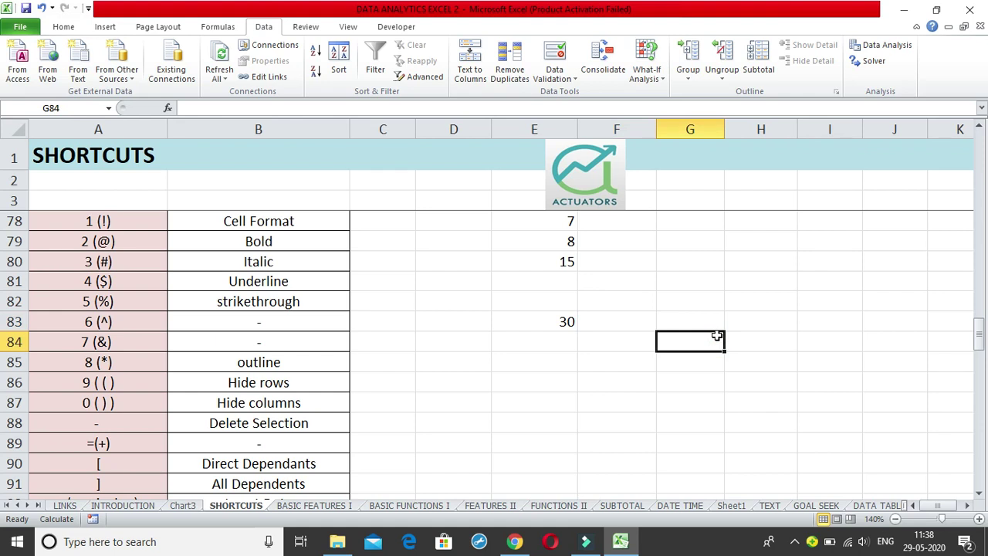
pyautogui.write('88888')
pyautogui.click(691, 403)
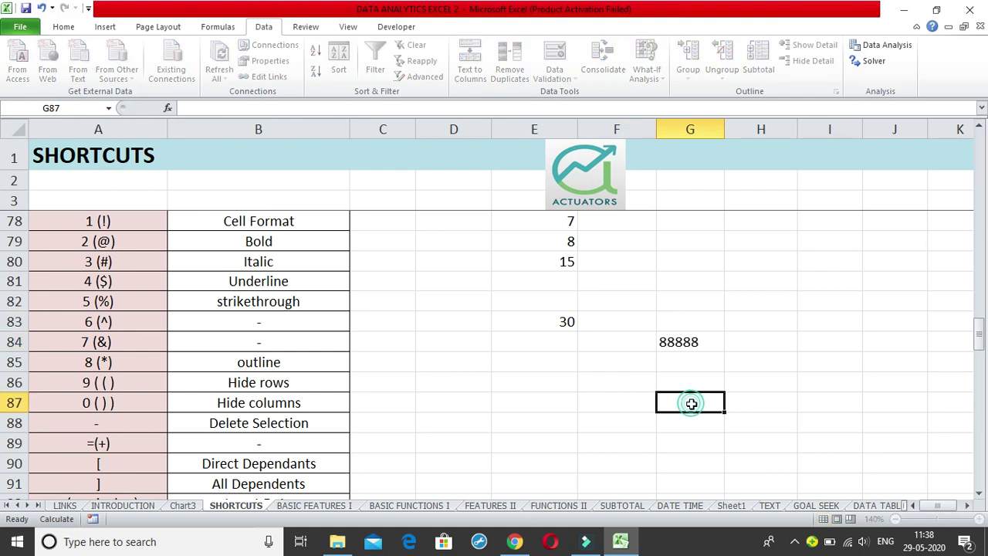
pyautogui.click(699, 343)
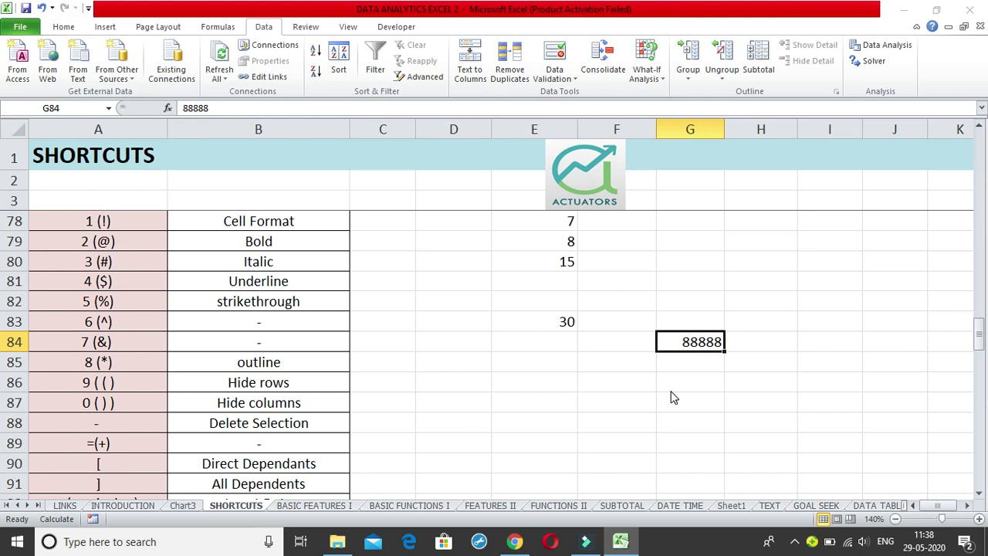
pyautogui.hotkey('ctrl', '-')
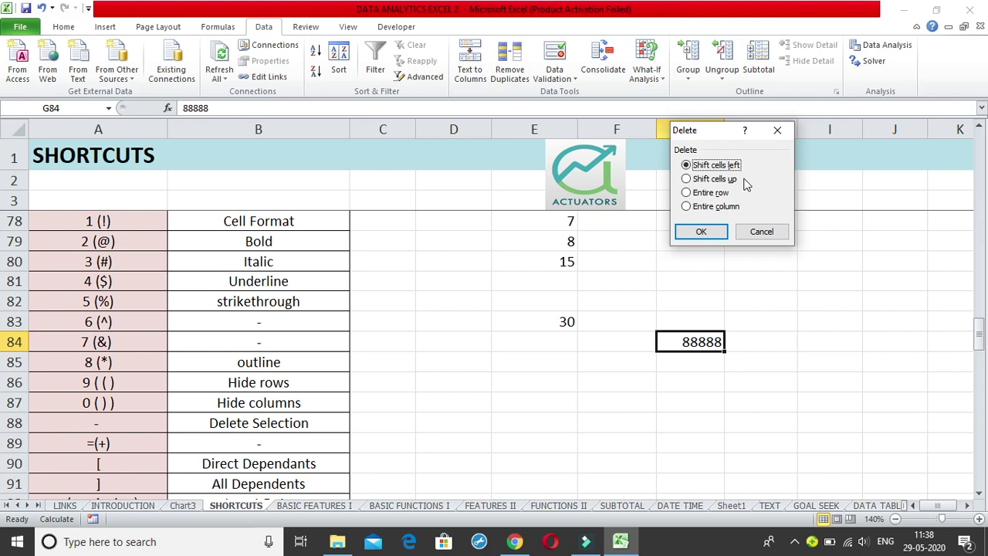
pyautogui.click(705, 235)
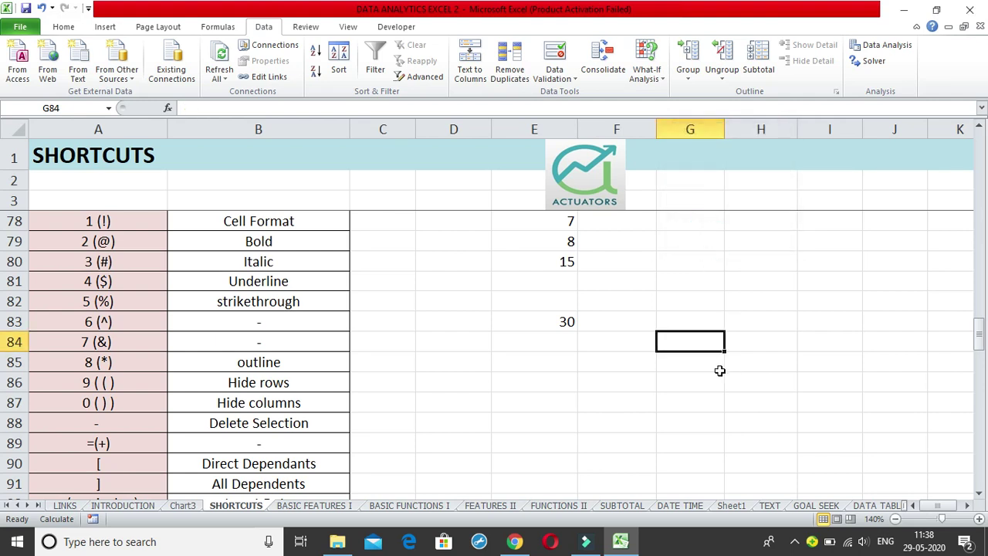
# Step: Enter 88 in cell G84 and 99 in cell G85
pyautogui.moveTo(697, 386); pyautogui.dragTo(697, 325)
pyautogui.click(691, 345)
pyautogui.click(683, 346)
pyautogui.write('88')
pyautogui.press('Return')
pyautogui.write('99')
pyautogui.press('Return')
pyautogui.click(682, 343)
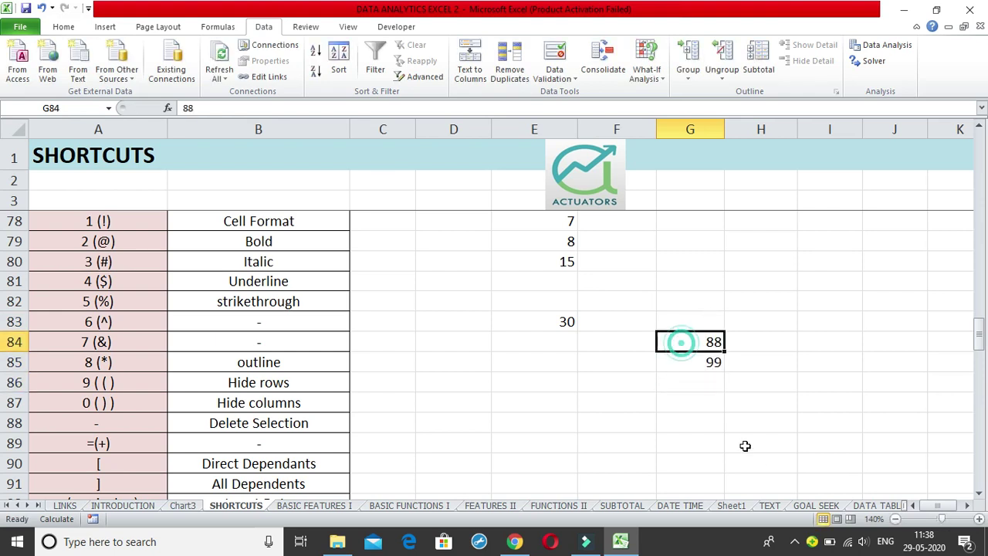
pyautogui.click(667, 345)
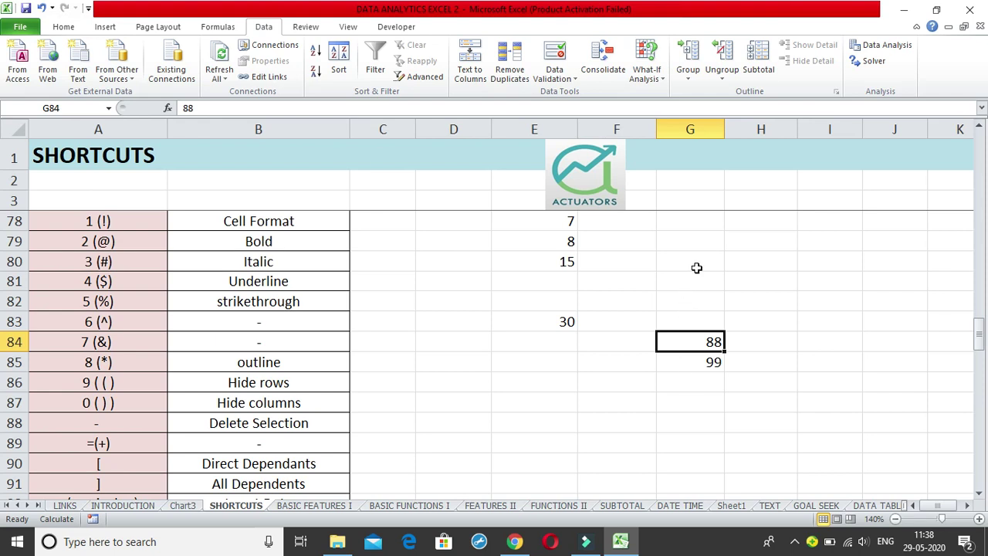
# Step: Enter 77 in cell G83, directly above the 88
pyautogui.scroll(20, 697, 267)
pyautogui.scroll(-14, 705, 282)
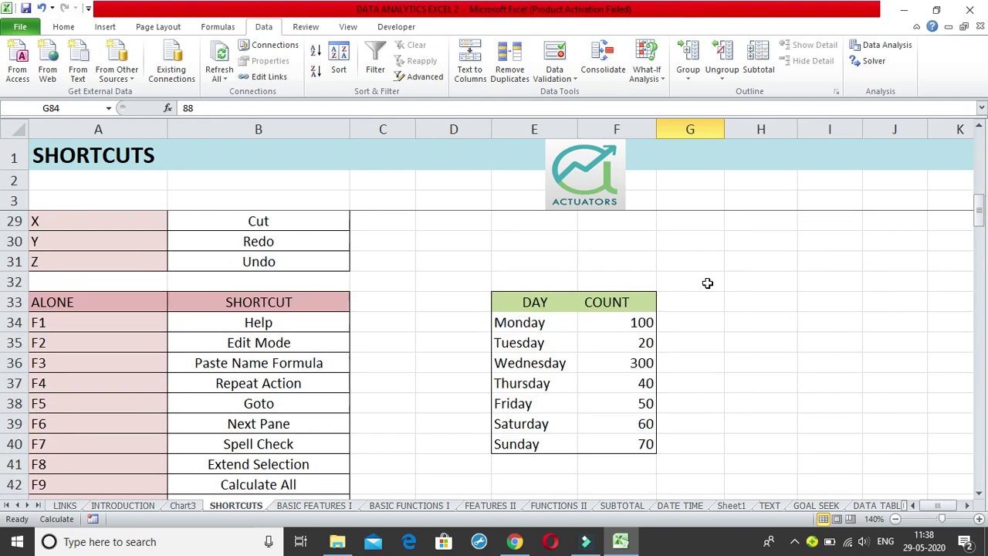
pyautogui.scroll(14, 705, 282)
pyautogui.scroll(-20, 698, 276)
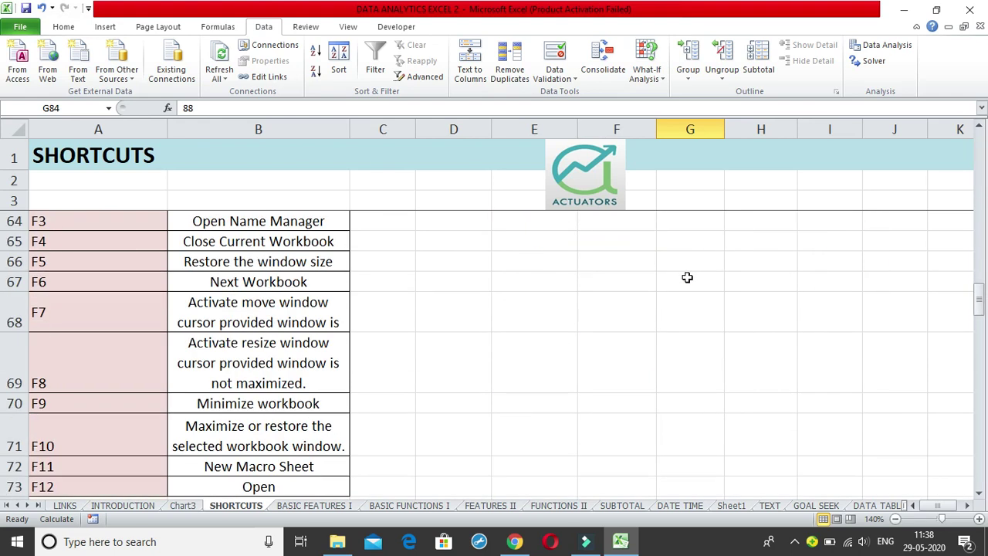
pyautogui.scroll(9, 687, 278)
pyautogui.click(687, 315)
pyautogui.write('77')
pyautogui.click(701, 379)
pyautogui.click(677, 324)
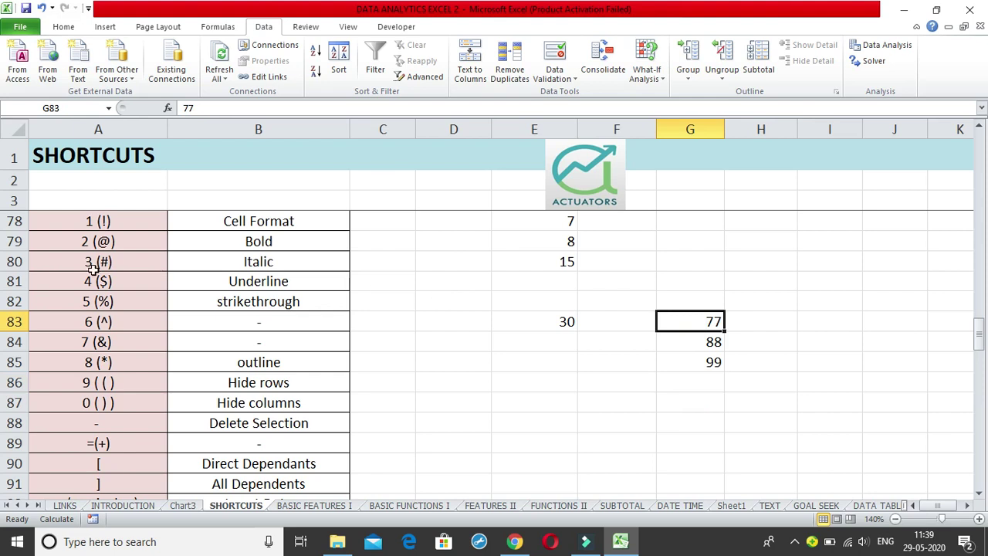
# Step: Delete cell G84 containing 88 with Shift cells up, and check rows 83 and 84
pyautogui.click(14, 321)
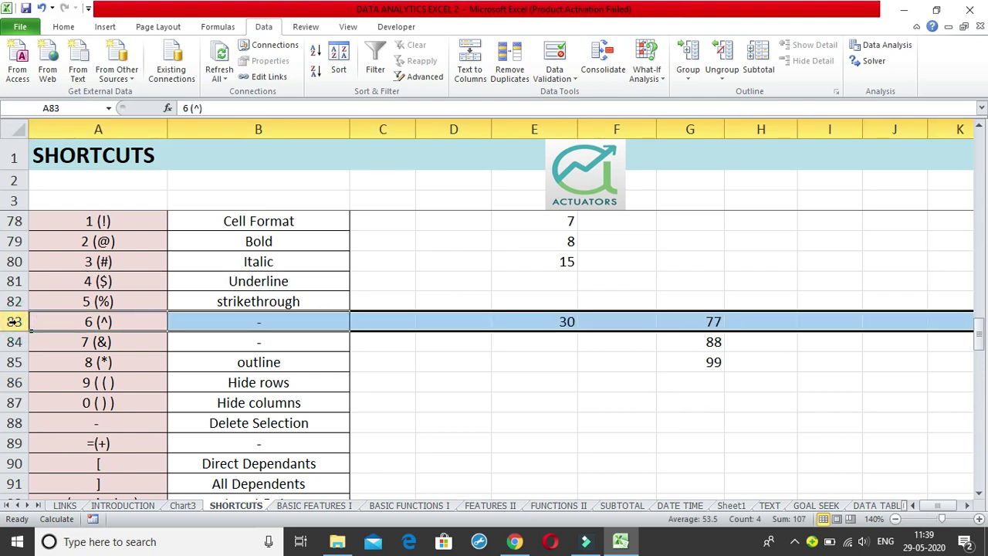
pyautogui.click(14, 362)
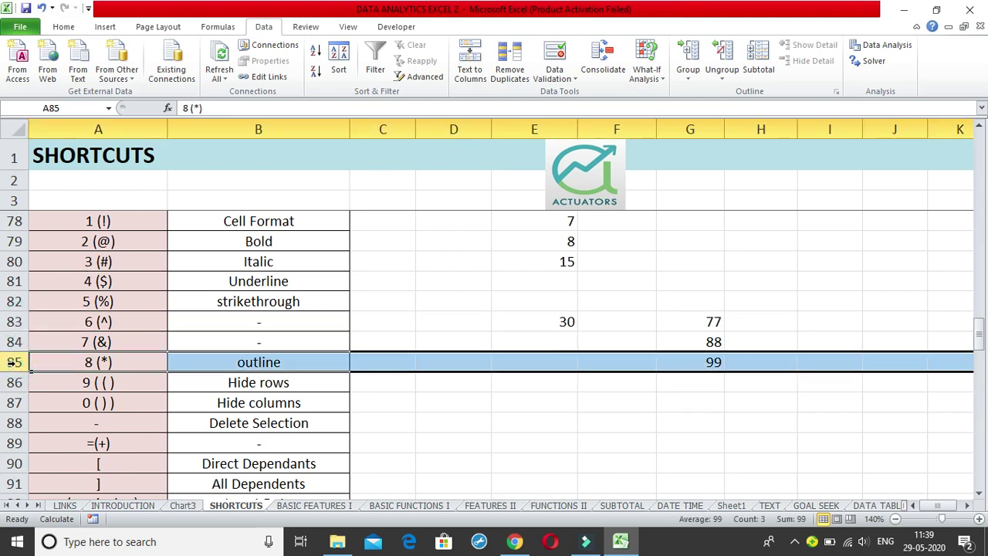
pyautogui.click(689, 341)
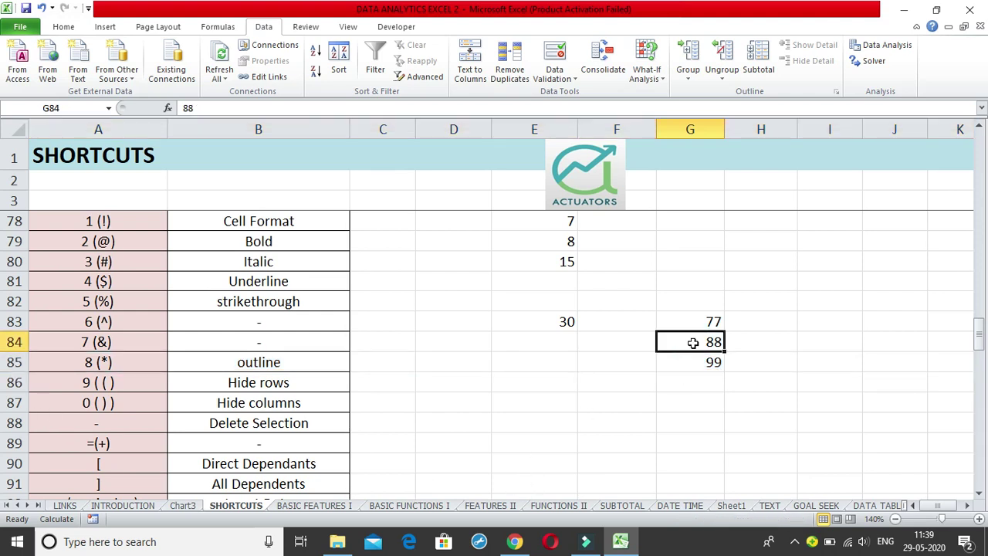
pyautogui.hotkey('ctrl', '-')
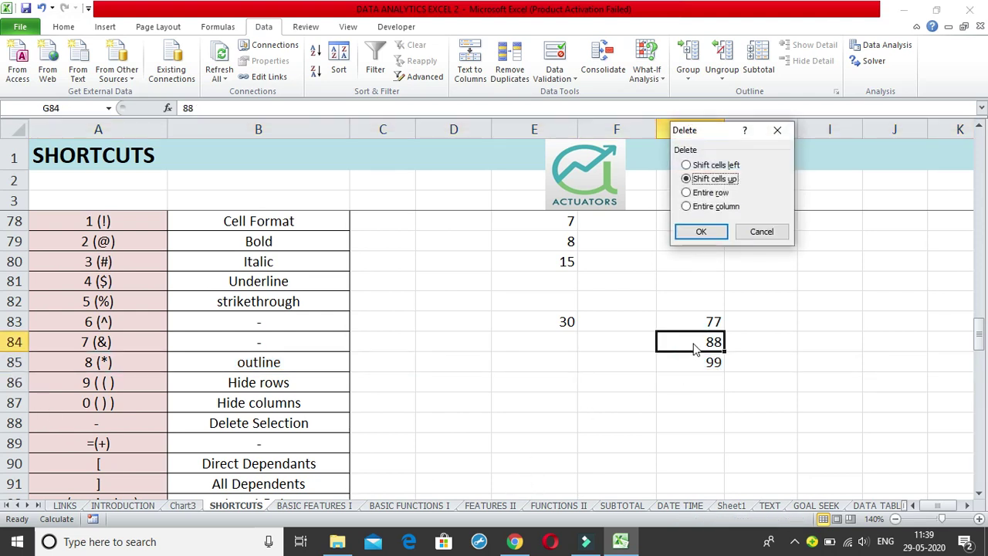
pyautogui.click(711, 233)
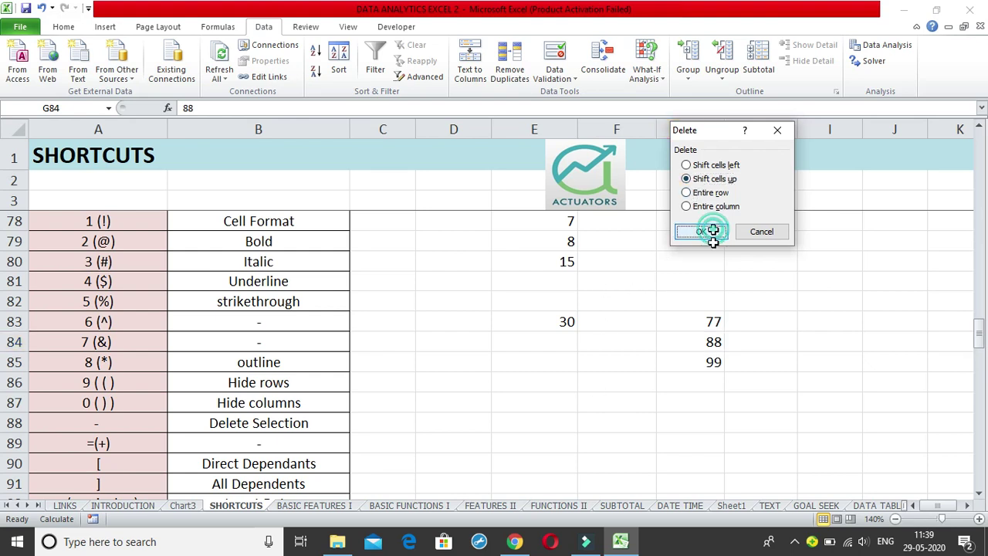
pyautogui.click(676, 342)
pyautogui.click(677, 325)
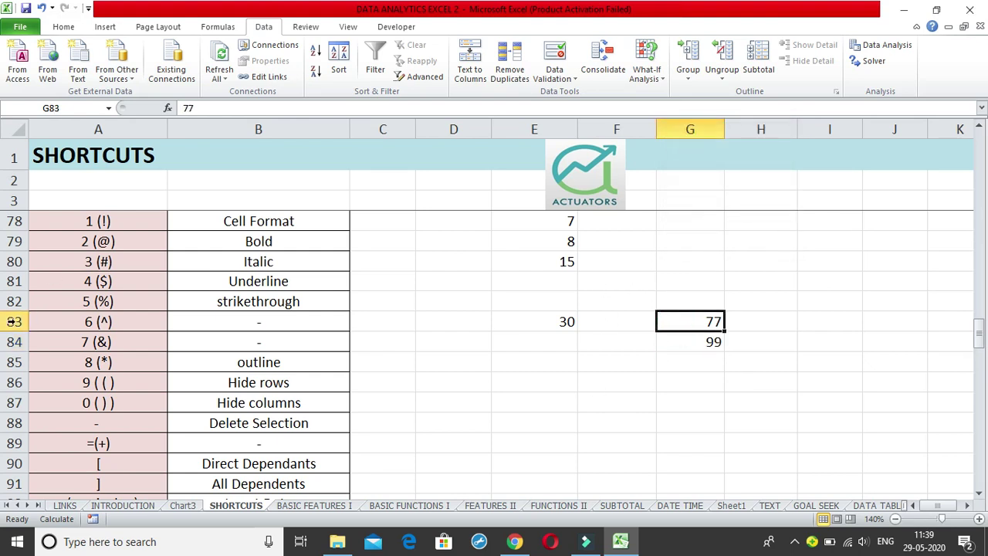
pyautogui.click(14, 322)
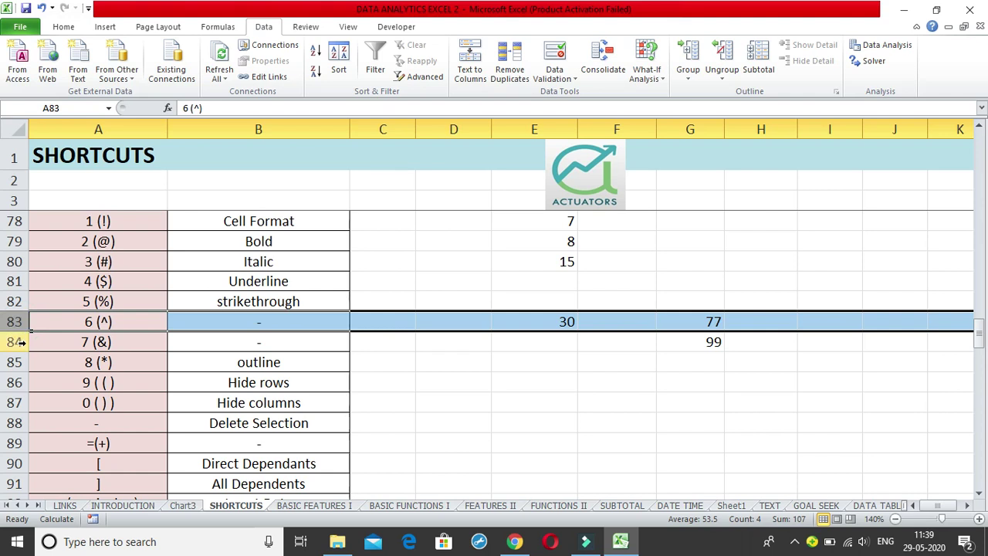
pyautogui.click(16, 342)
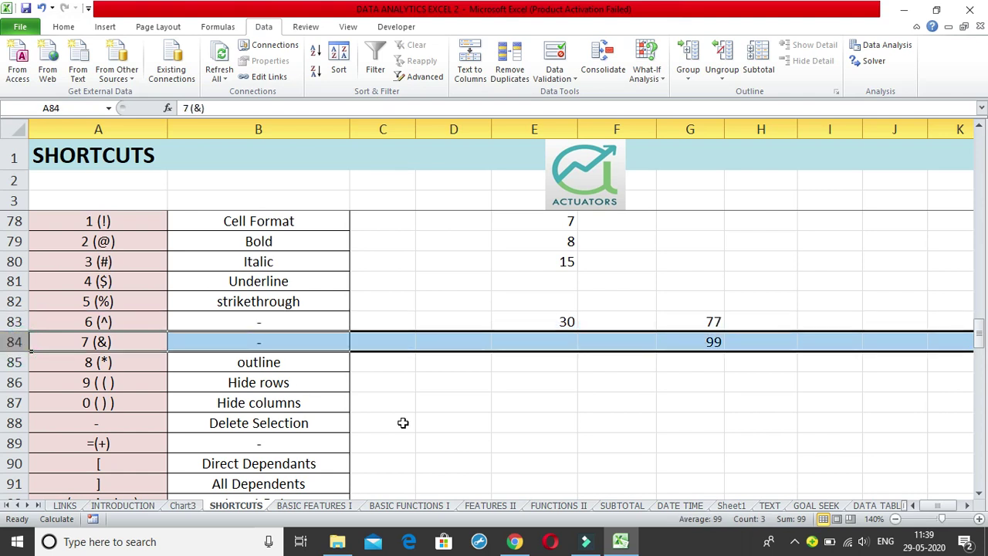
pyautogui.click(716, 360)
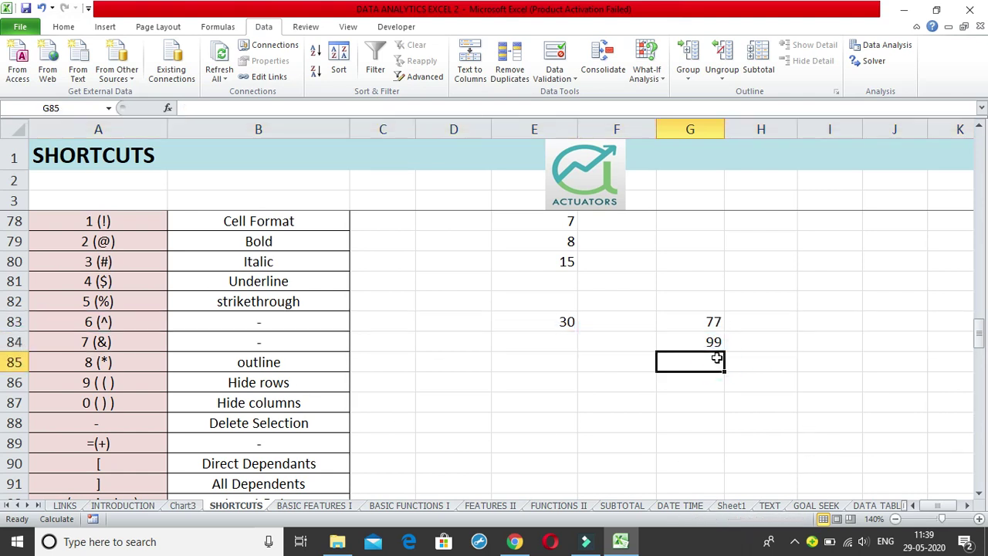
pyautogui.click(663, 380)
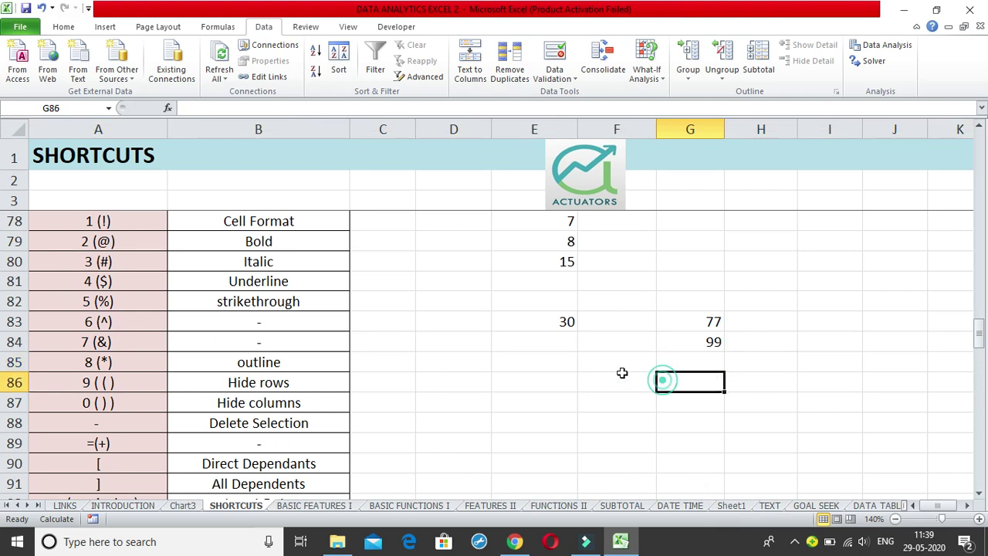
# Step: Enter a lone minus sign in cell D84 and clear the cell
pyautogui.click(278, 426)
pyautogui.click(130, 416)
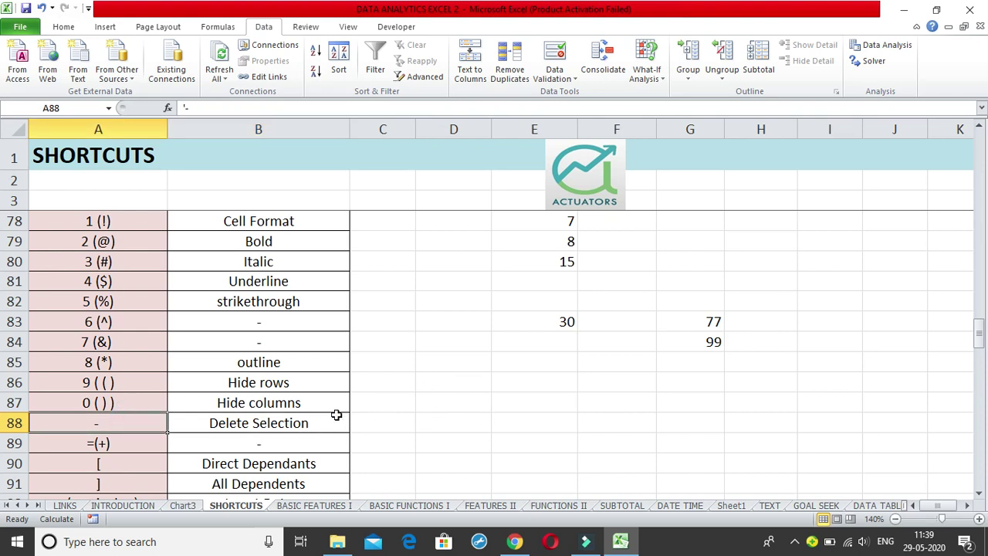
pyautogui.click(454, 342)
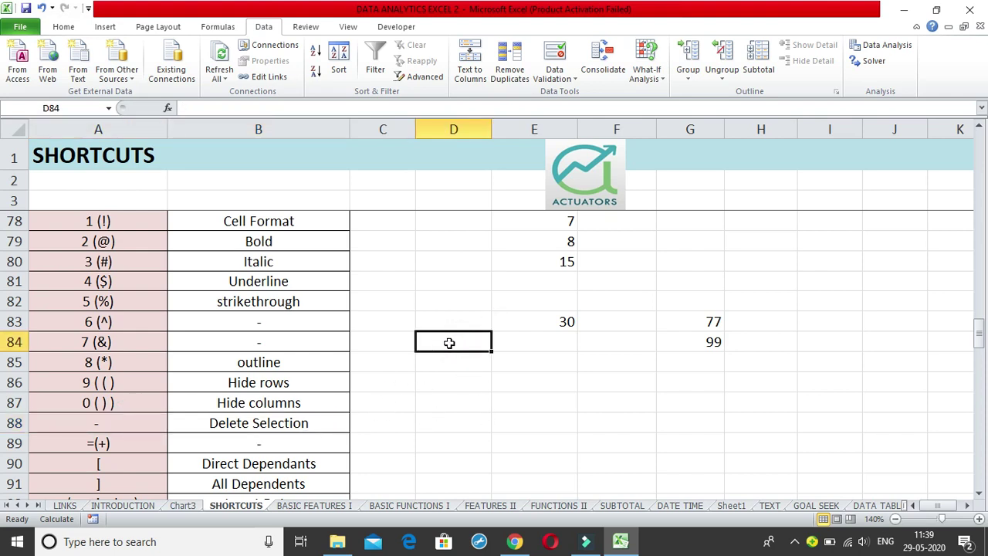
pyautogui.write('-')
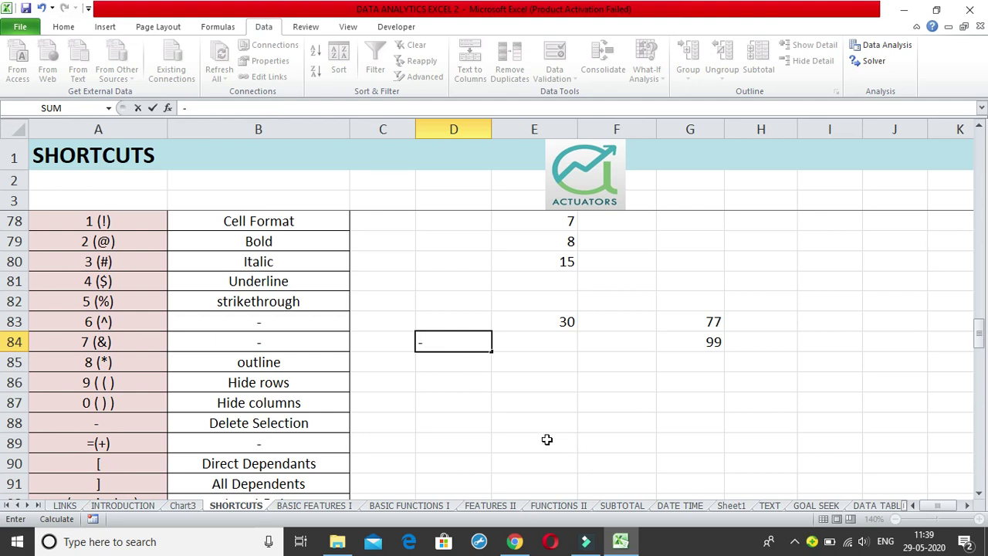
pyautogui.press('Return')
pyautogui.doubleClick(453, 344)
pyautogui.press('BackSpace')
pyautogui.click(478, 378)
# Step: Start a minus-sign formula in cell D84, point it at cell E85, and cancel the entry
pyautogui.click(456, 342)
pyautogui.write('-')
pyautogui.click(538, 363)
pyautogui.press('BackSpace')
pyautogui.press('Escape')
pyautogui.click(530, 389)
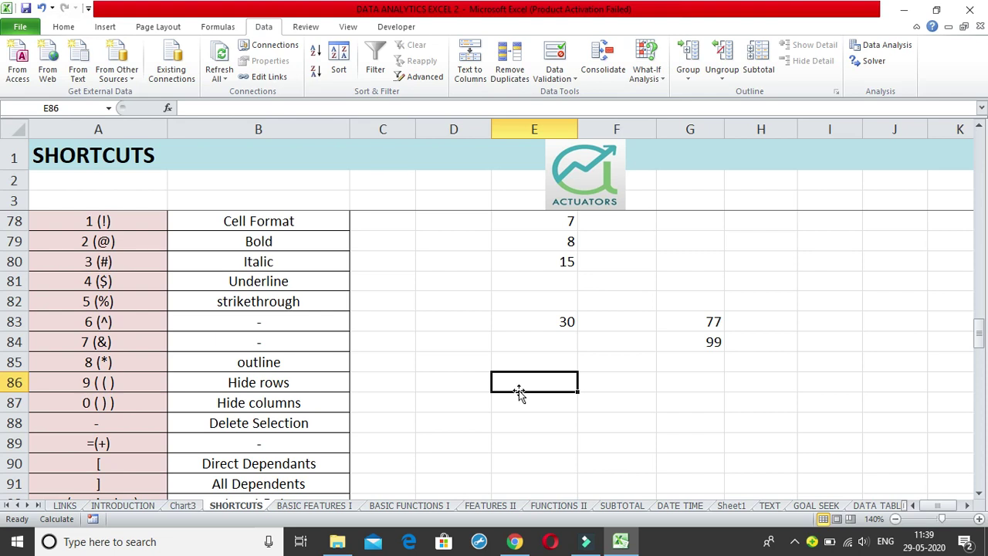
# Step: Enter a lone equals sign in cell E86 and clear the cell
pyautogui.write('=')
pyautogui.press('Return')
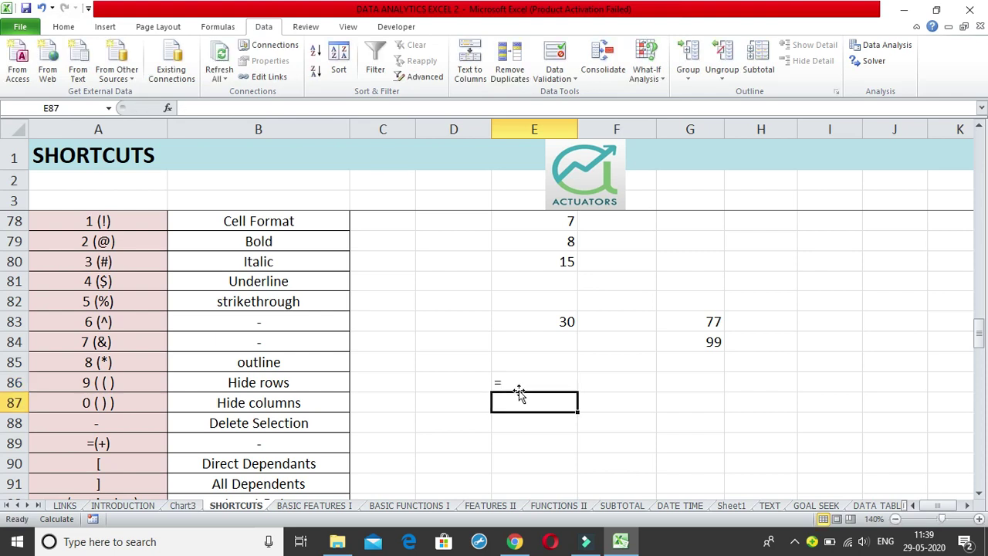
pyautogui.click(518, 389)
pyautogui.press('Delete')
# Step: Examine how the symbols in cells A89 and A88 are stored, opening A88 for editing and leaving its content as is
pyautogui.click(110, 440)
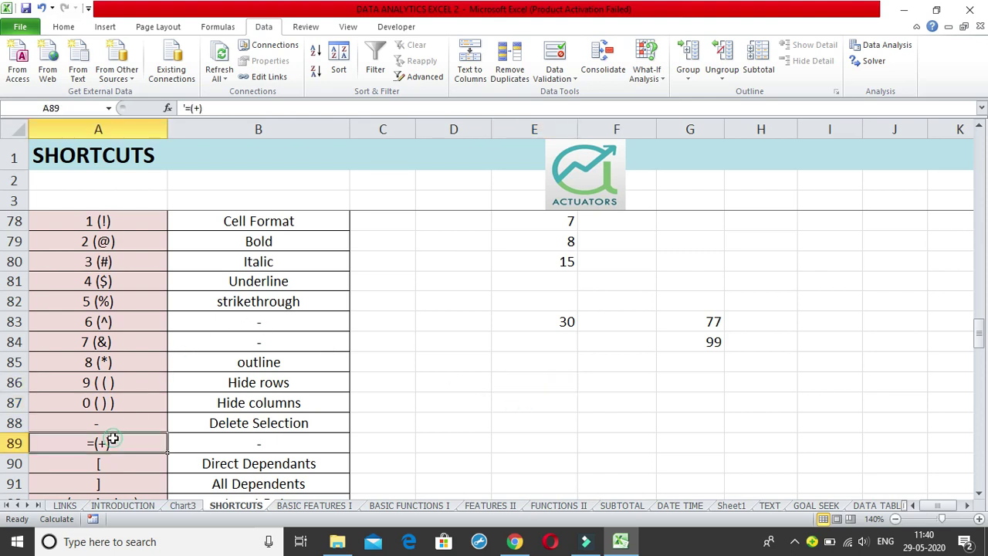
pyautogui.doubleClick(103, 419)
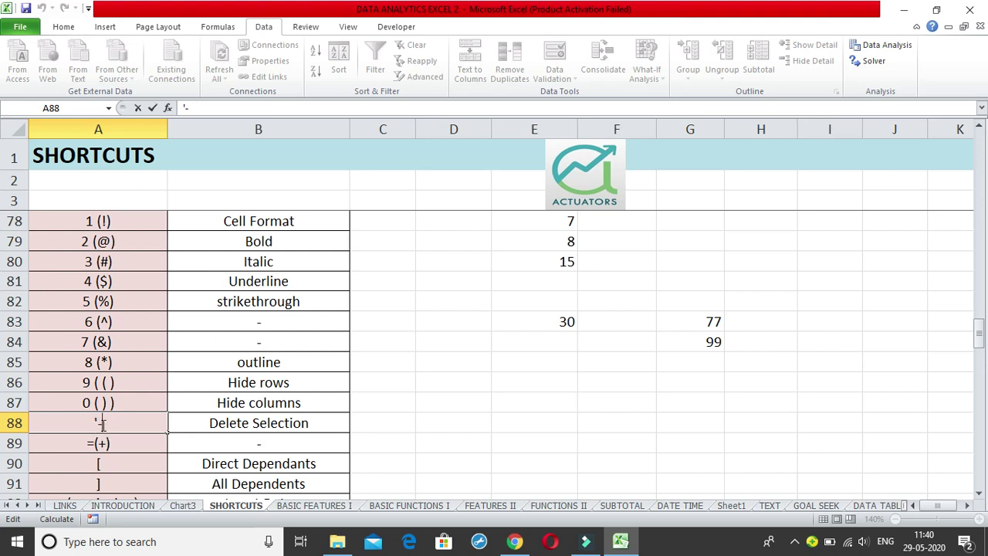
pyautogui.press('Return')
# Step: Enter a plus sign in cell D83, reopen the cell, and extend it with a reference to cell E87
pyautogui.click(453, 324)
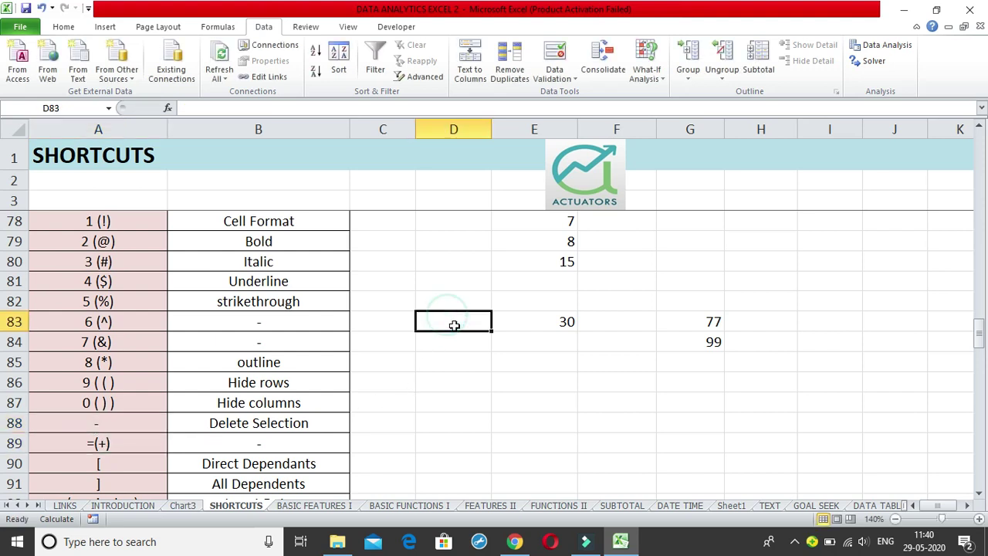
pyautogui.write('+')
pyautogui.press('Return')
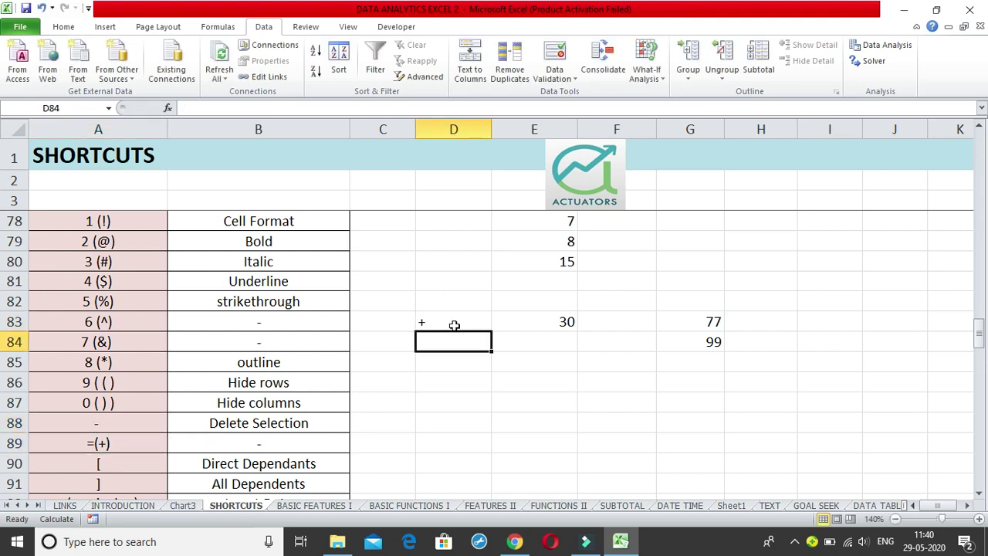
pyautogui.doubleClick(454, 326)
pyautogui.click(761, 318)
pyautogui.click(608, 301)
pyautogui.click(589, 417)
pyautogui.click(509, 397)
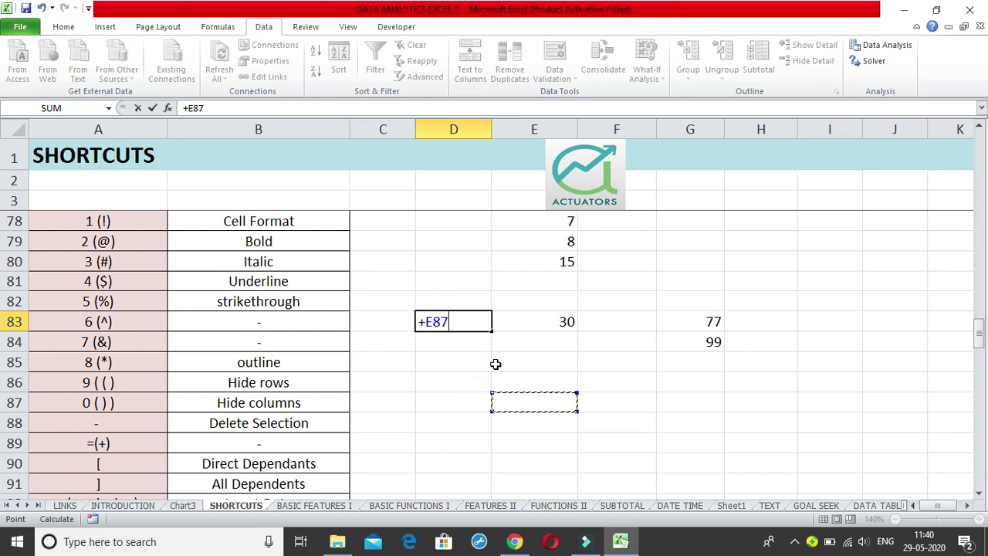
# Step: Clear the +E87 formula from cell D83
pyautogui.press('BackSpace')
pyautogui.press('BackSpace')
pyautogui.press('BackSpace')
pyautogui.press('BackSpace')
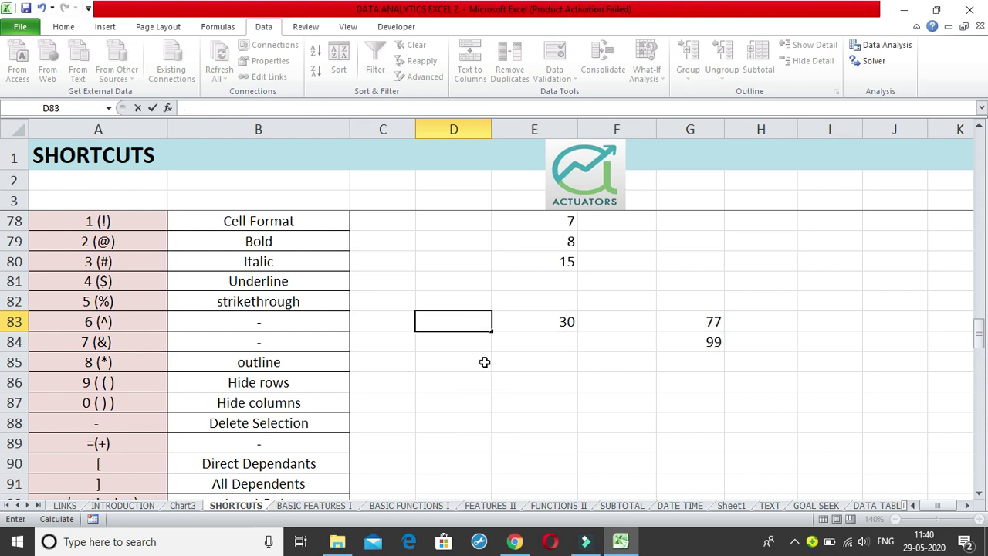
pyautogui.click(500, 379)
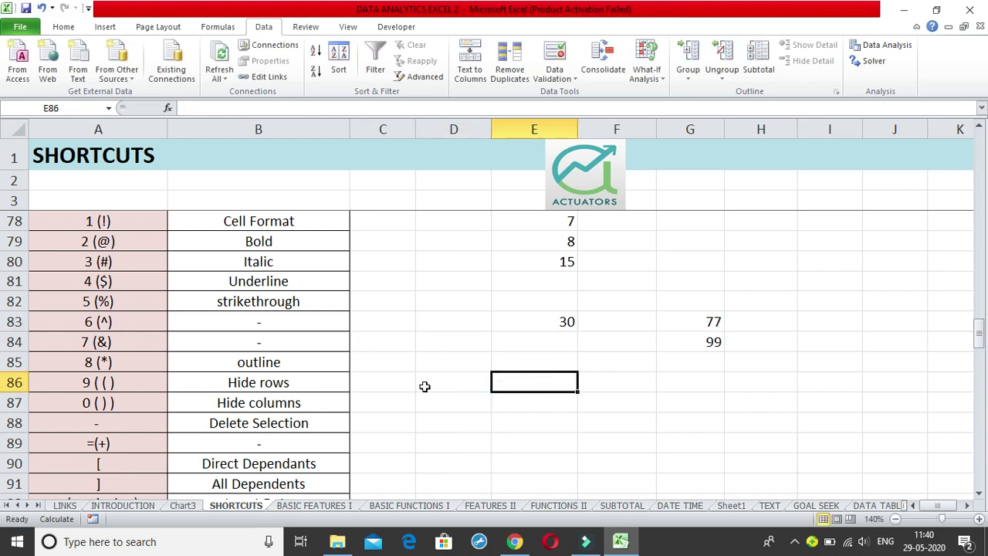
# Step: Try to enter =+ in cell E86, and store it as text with a leading apostrophe
pyautogui.write('=')
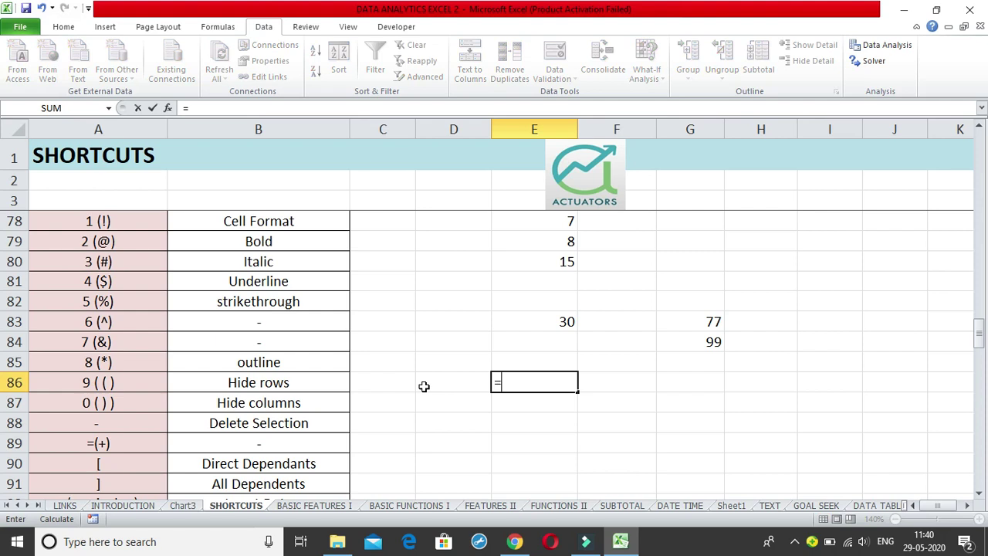
pyautogui.press('Return')
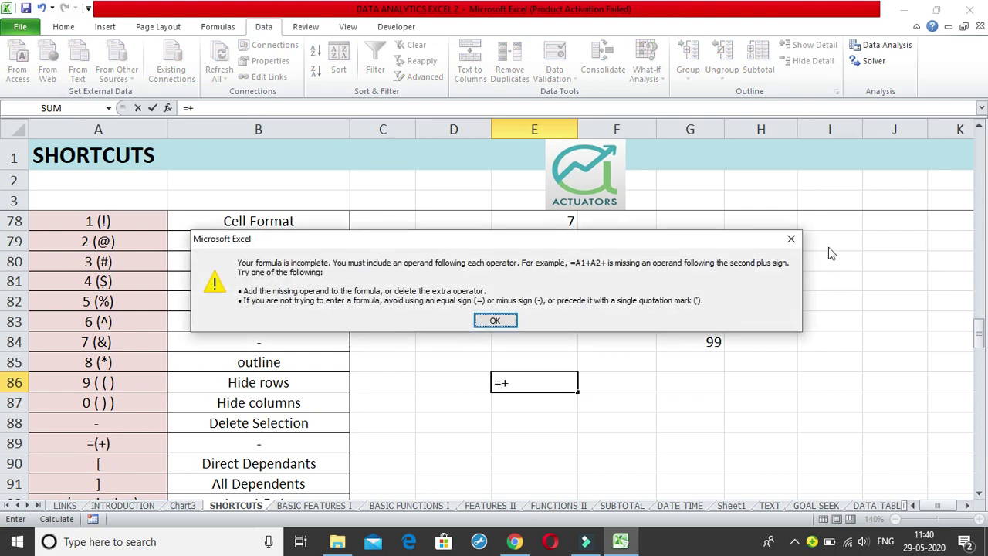
pyautogui.click(791, 238)
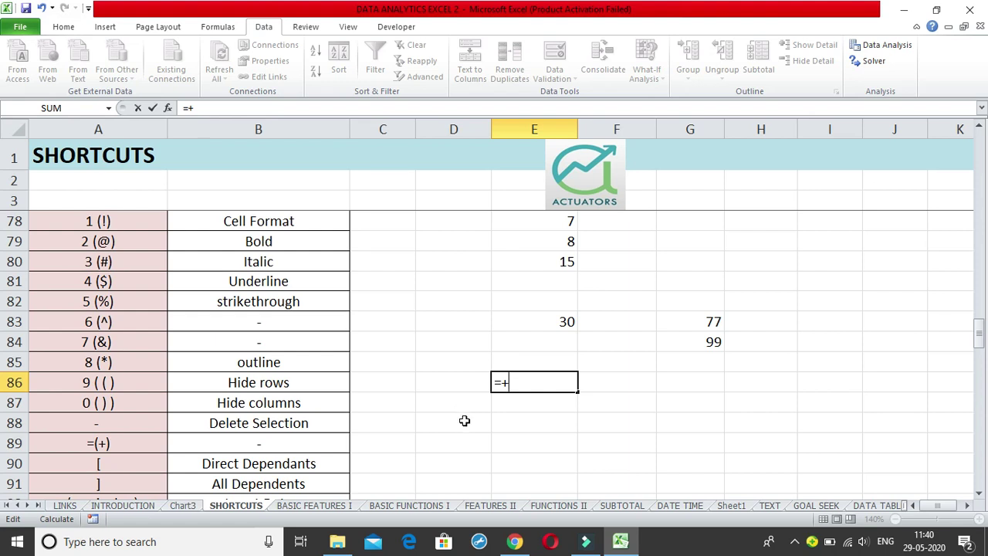
pyautogui.click(497, 383)
pyautogui.write("'")
pyautogui.press('Return')
pyautogui.press('Up')
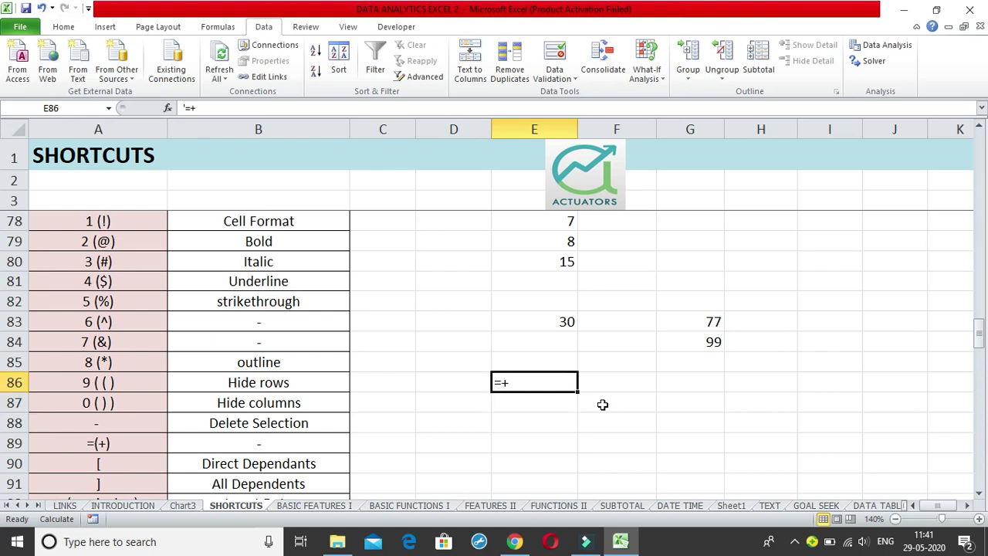
# Step: Reopen cell E86 to examine its leading apostrophe, and clear the cell
pyautogui.doubleClick(556, 376)
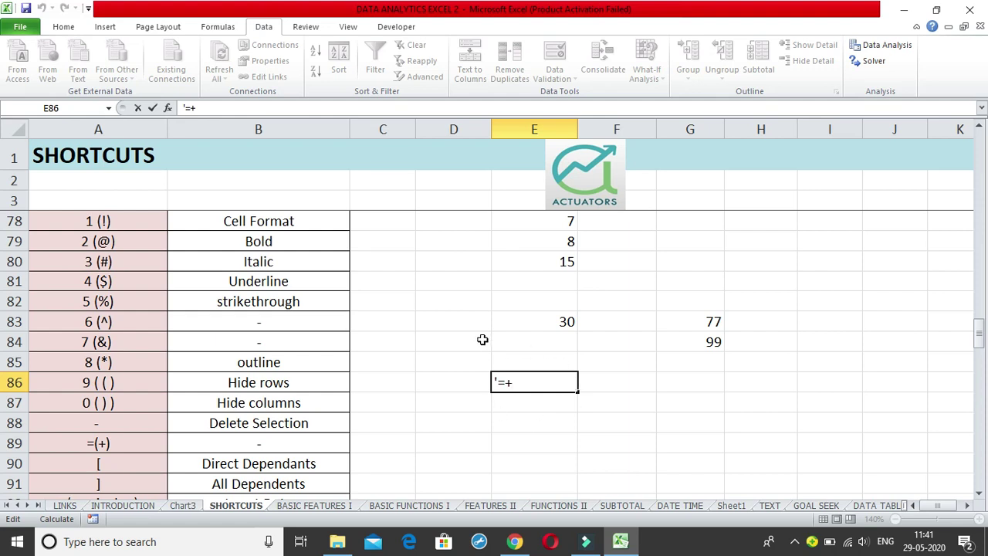
pyautogui.click(507, 401)
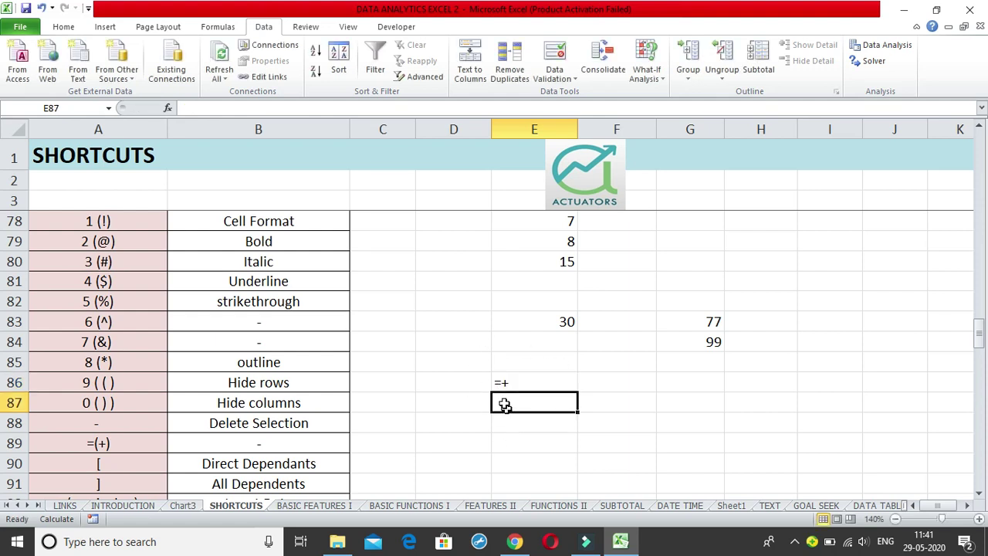
pyautogui.doubleClick(509, 383)
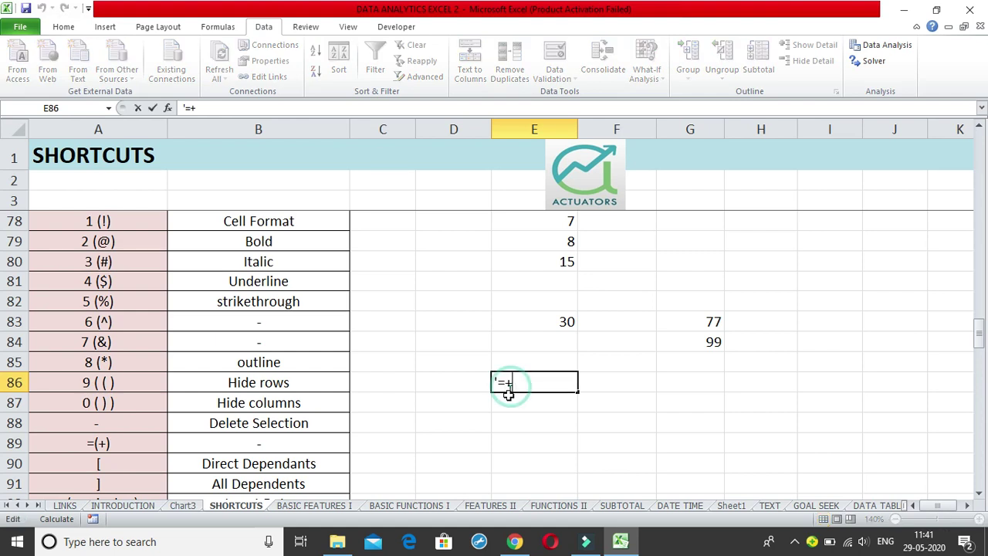
pyautogui.click(508, 398)
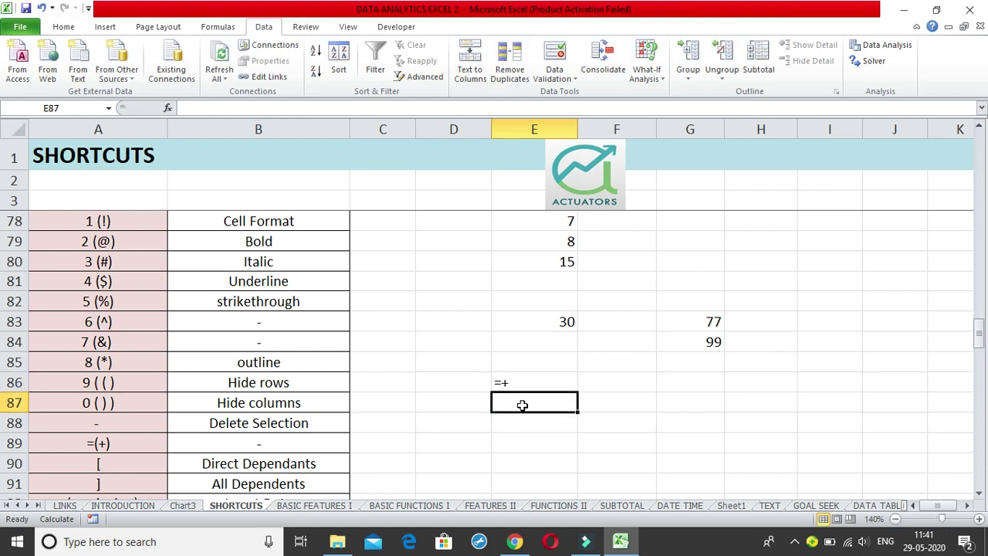
pyautogui.press('Up')
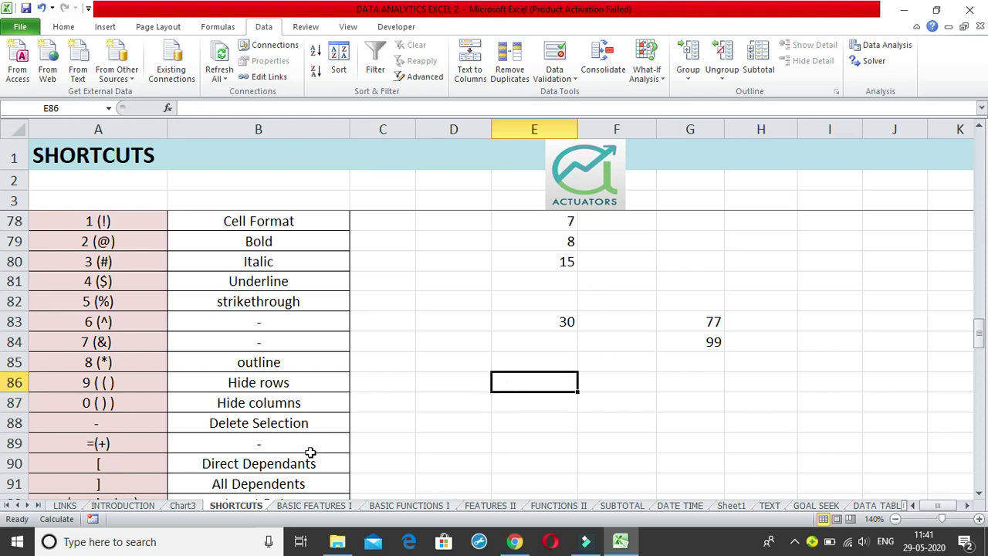
# Step: Review the shortcut list entries for Delete Selection, =(+) and Direct Dependants in rows 88 to 90
pyautogui.click(297, 427)
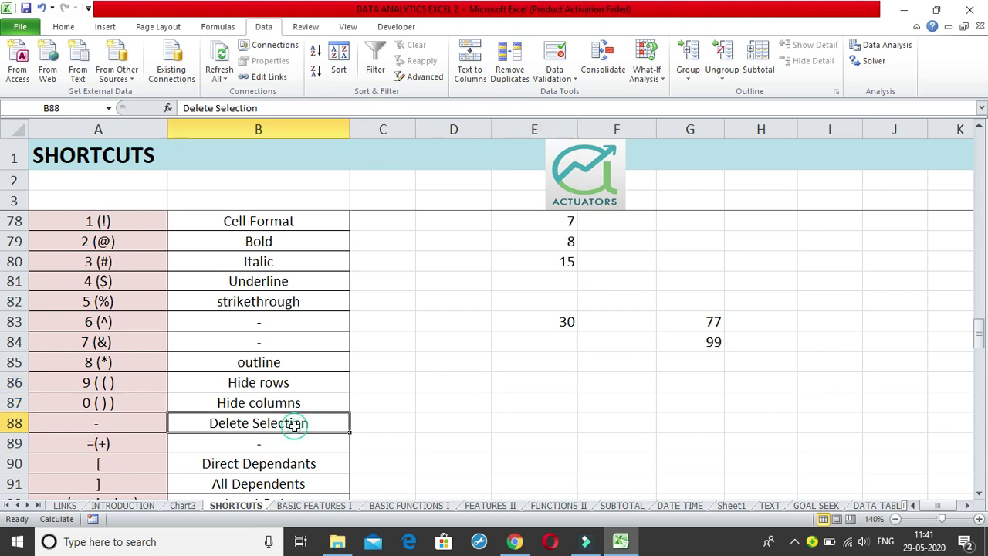
pyautogui.click(112, 445)
pyautogui.click(232, 447)
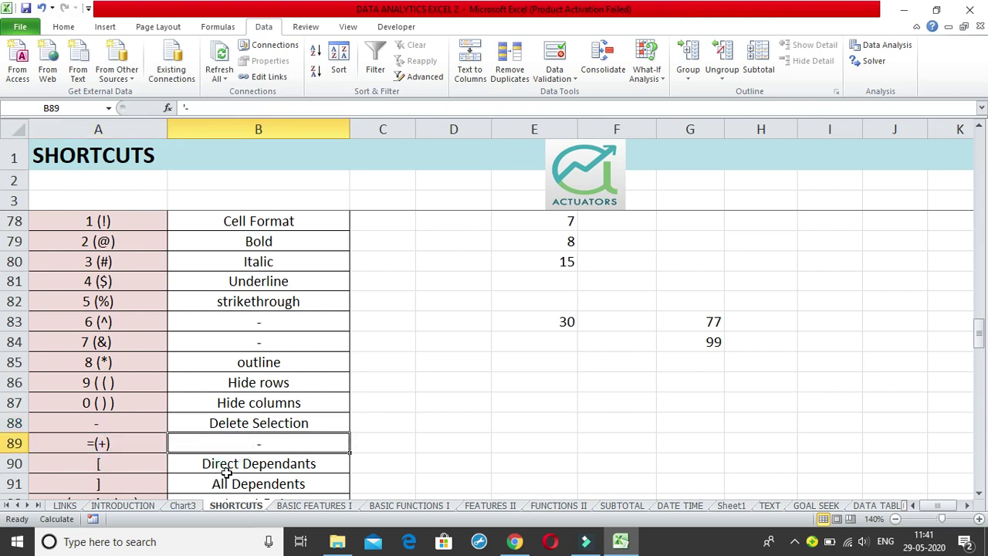
pyautogui.click(290, 462)
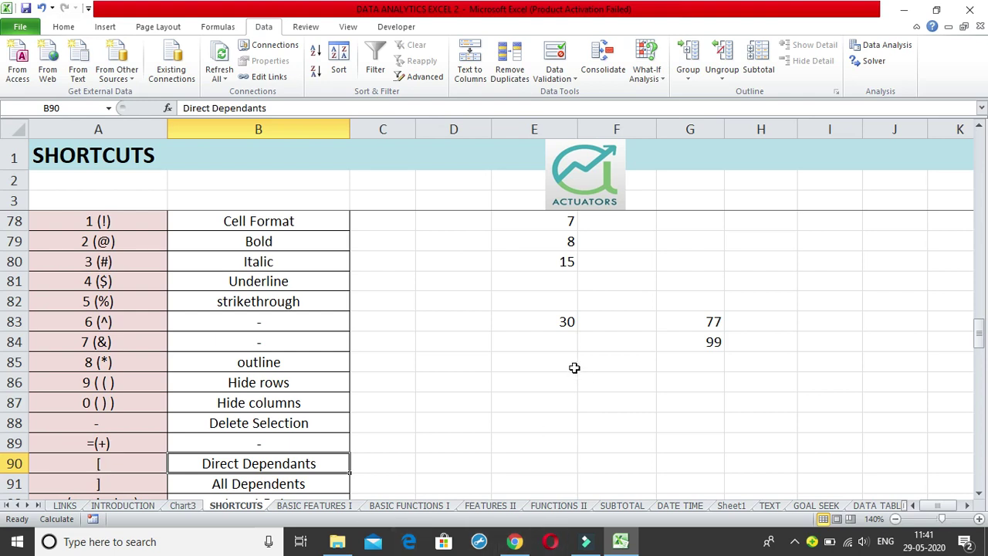
# Step: Examine the formula in cell E80 and select the cells it directly refers to with the Ctrl+[ function
pyautogui.moveTo(979, 333); pyautogui.dragTo(979, 328)
pyautogui.click(580, 302)
pyautogui.click(566, 305)
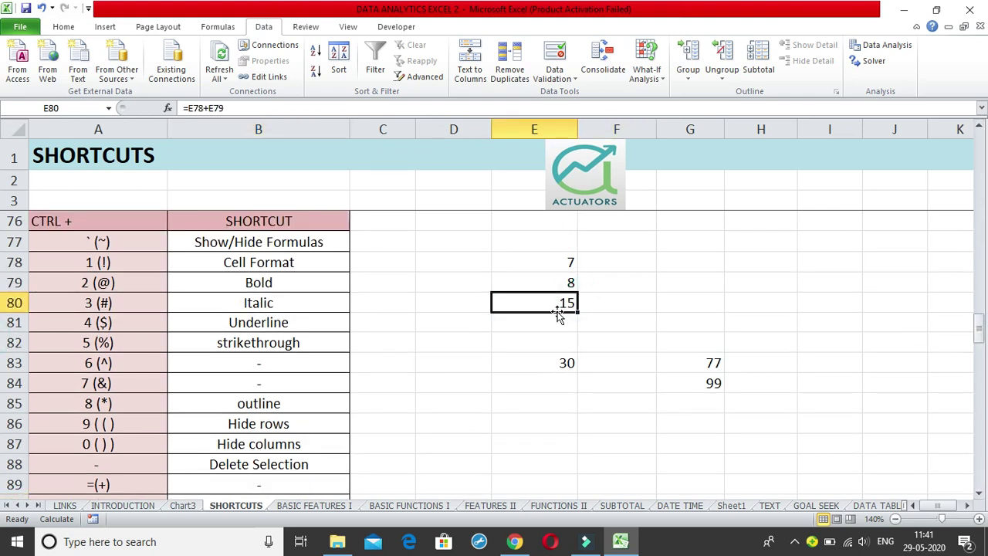
pyautogui.doubleClick(557, 306)
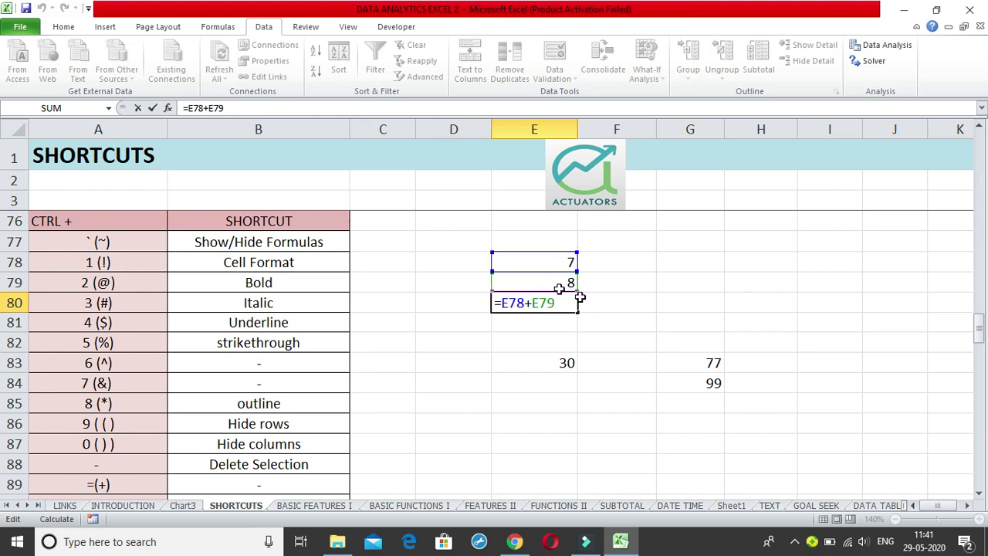
pyautogui.click(630, 311)
pyautogui.click(553, 313)
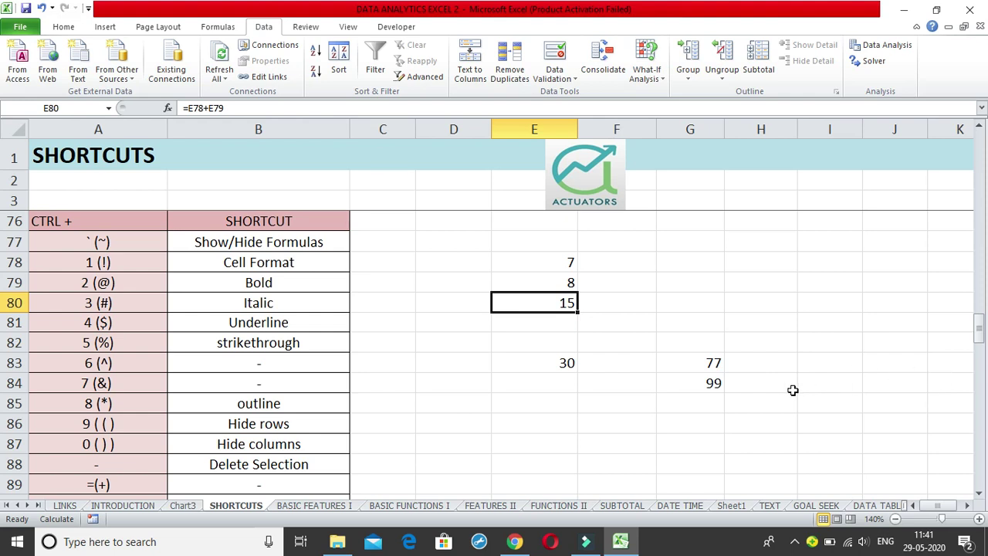
pyautogui.hotkey('ctrl', '[')
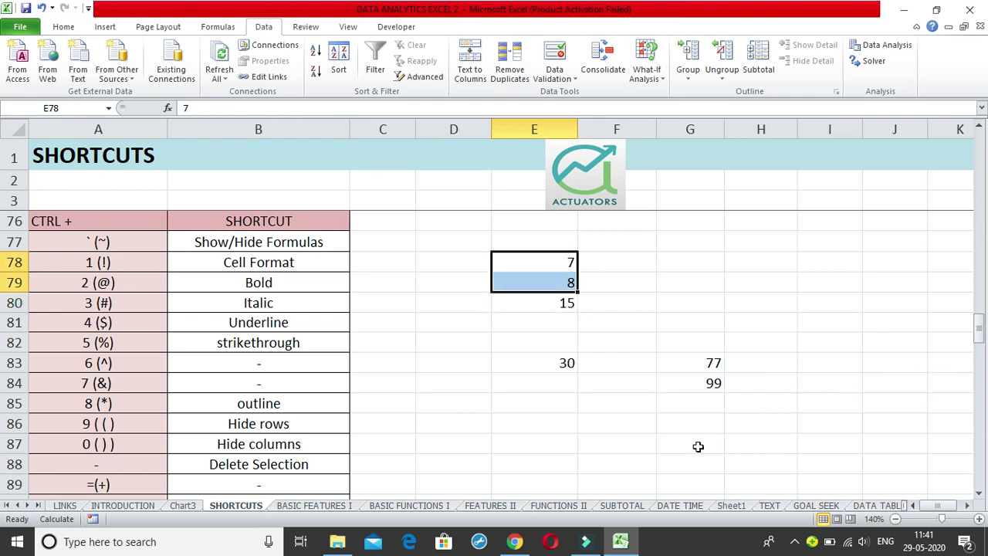
# Step: Examine the =E80*2 formula in cell E83, keeping it intact, and select the cell it directly refers to
pyautogui.click(556, 302)
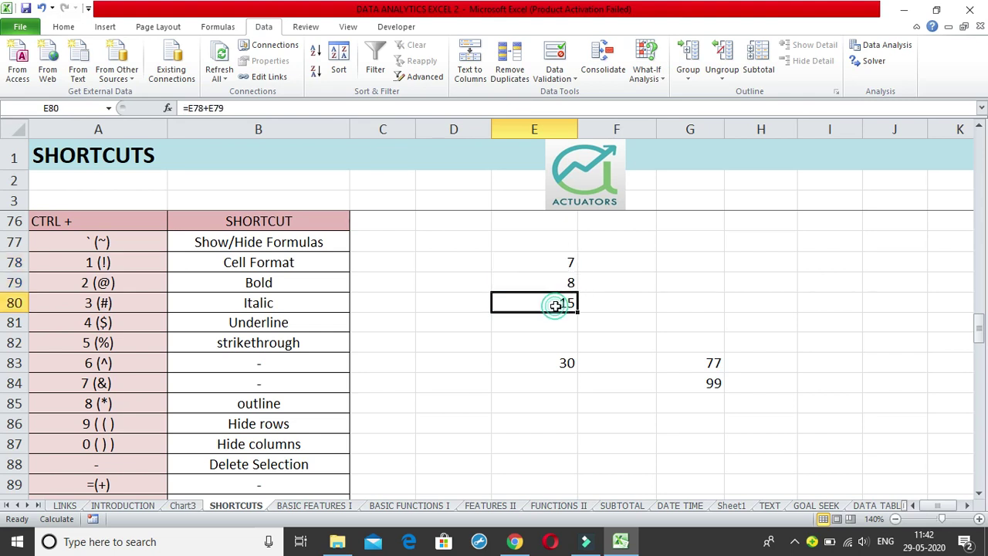
pyautogui.doubleClick(529, 361)
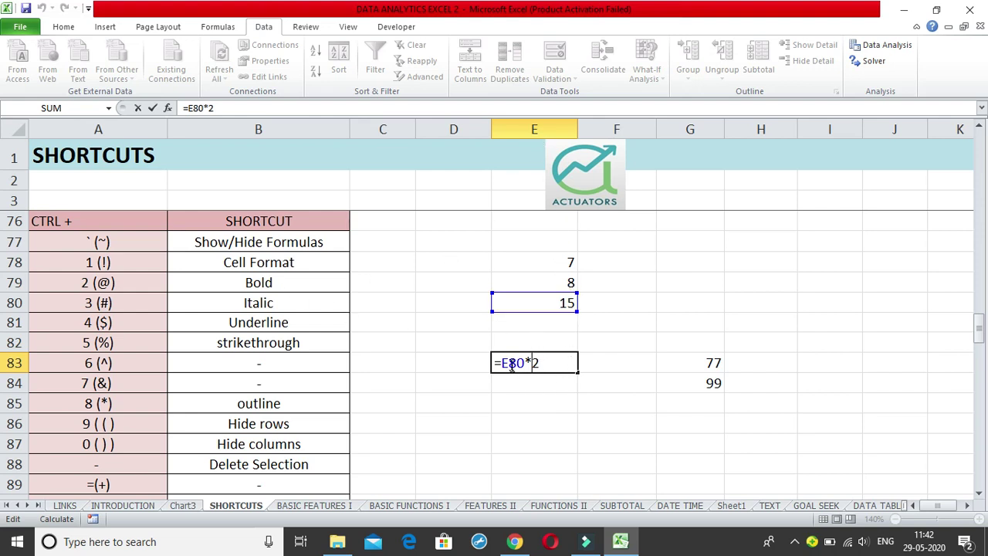
pyautogui.click(563, 417)
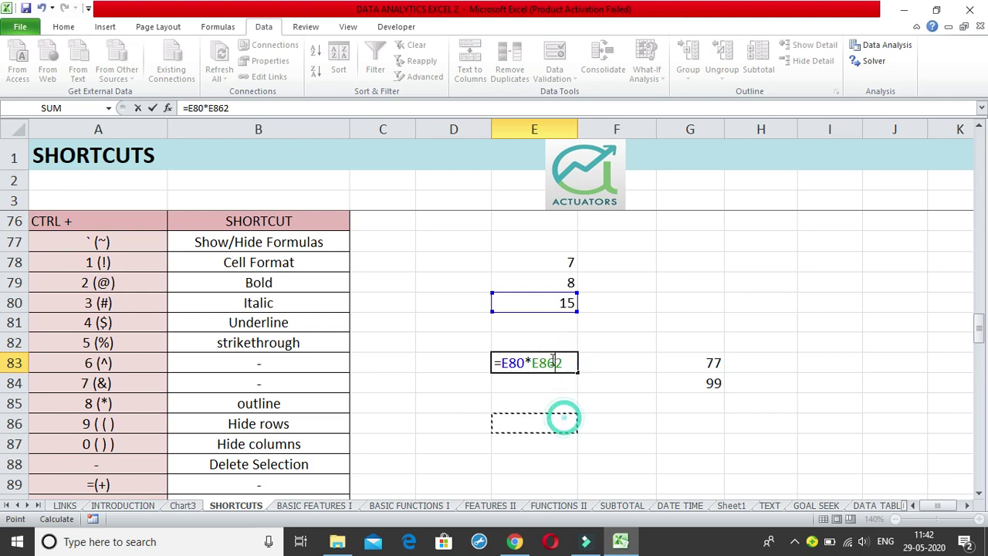
pyautogui.press('BackSpace')
pyautogui.press('BackSpace')
pyautogui.press('BackSpace')
pyautogui.press('Return')
pyautogui.click(564, 362)
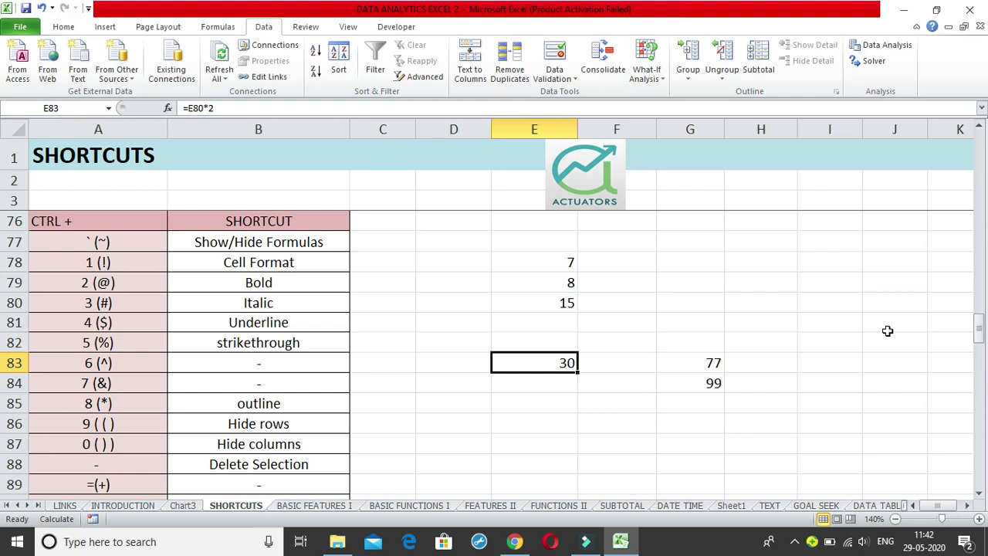
pyautogui.hotkey('ctrl', '[')
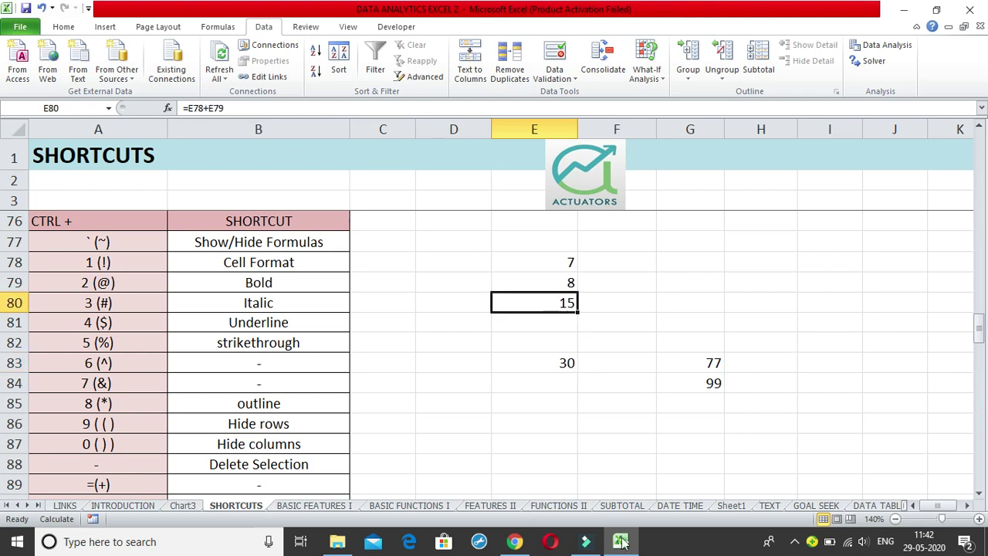
# Step: View the BASIC FEATURES I sheet, return to the SHORTCUTS sheet, and select cell E83
pyautogui.moveTo(606, 545)
pyautogui.click(314, 504)
pyautogui.click(394, 245)
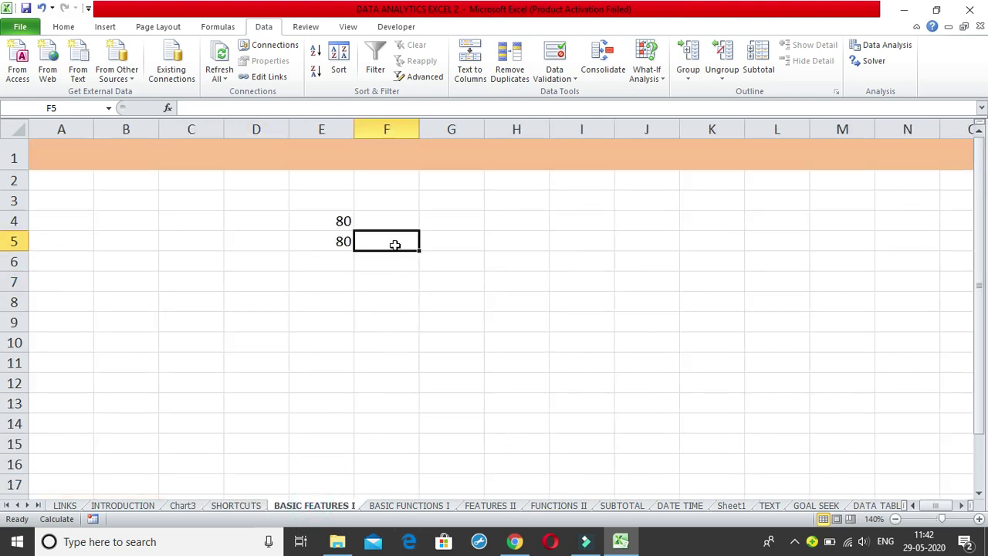
pyautogui.click(238, 505)
pyautogui.click(544, 363)
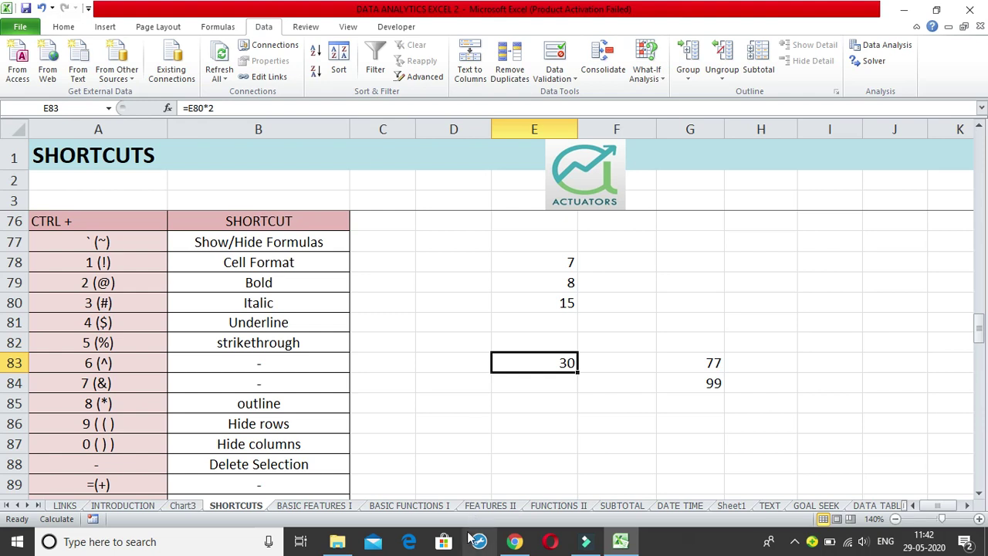
# Step: Review the All Dependents entry in B91 and examine the formulas in cells E80 and E83, leaving them intact
pyautogui.moveTo(981, 327); pyautogui.dragTo(982, 327)
pyautogui.click(293, 463)
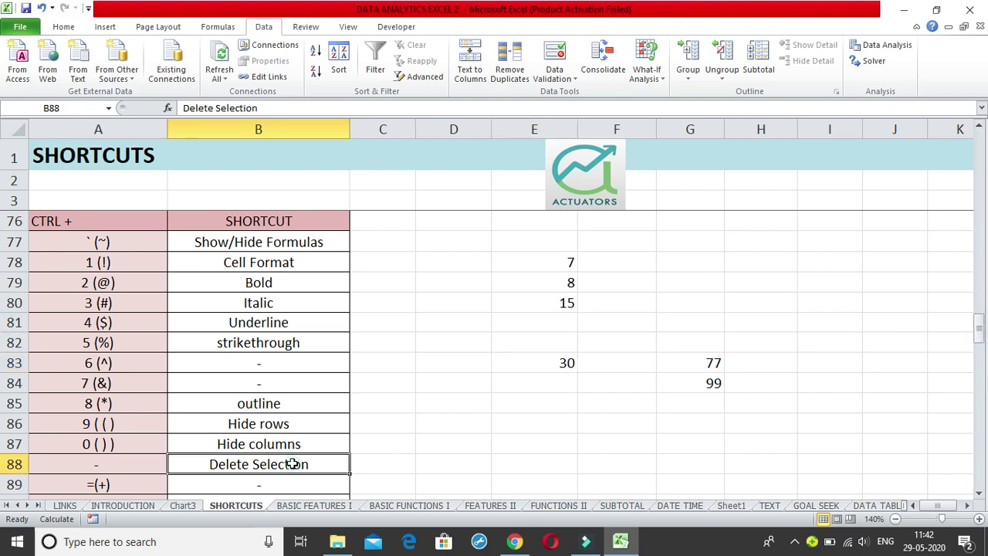
pyautogui.scroll(-2, 291, 461)
pyautogui.click(284, 386)
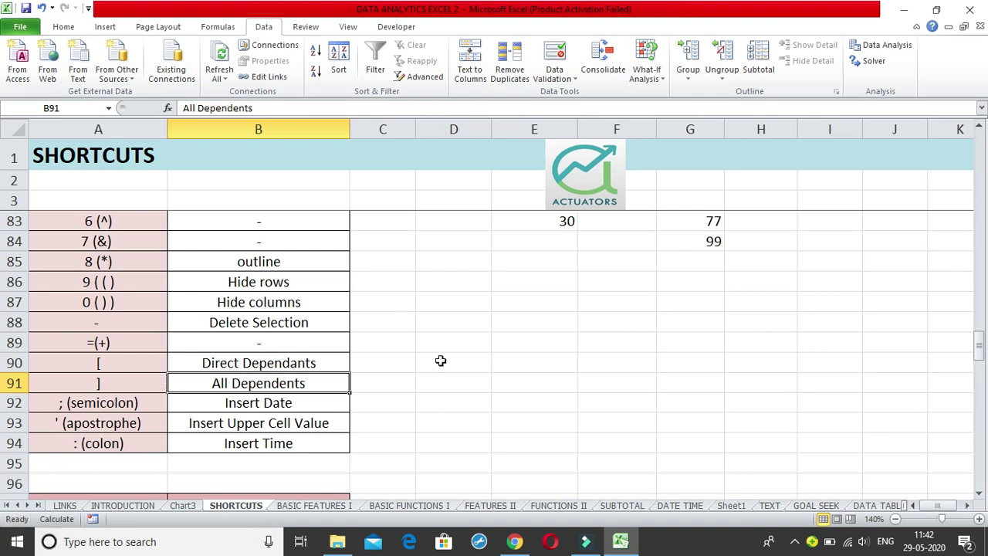
pyautogui.scroll(3, 440, 361)
pyautogui.click(501, 382)
pyautogui.click(574, 363)
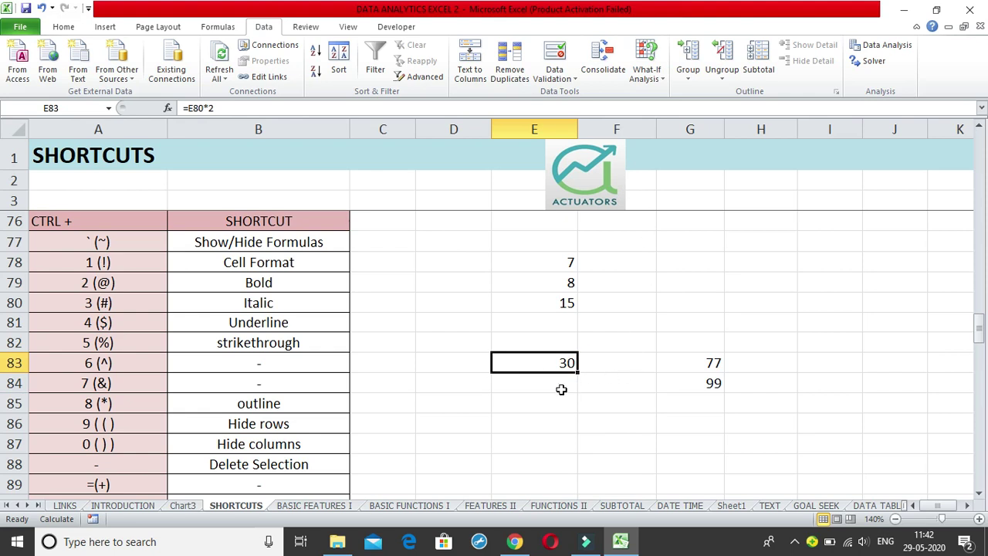
pyautogui.doubleClick(557, 303)
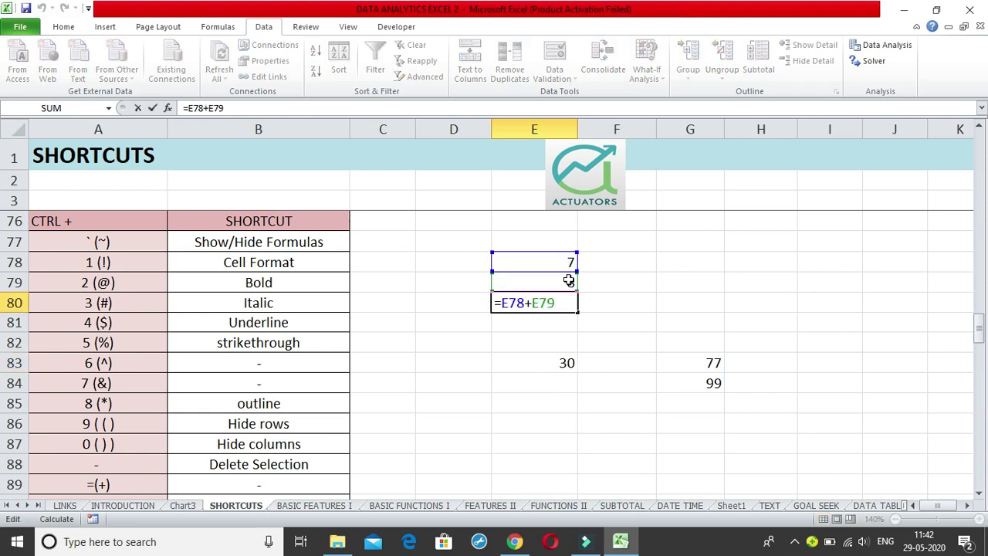
pyautogui.click(574, 338)
pyautogui.click(551, 362)
pyautogui.doubleClick(553, 364)
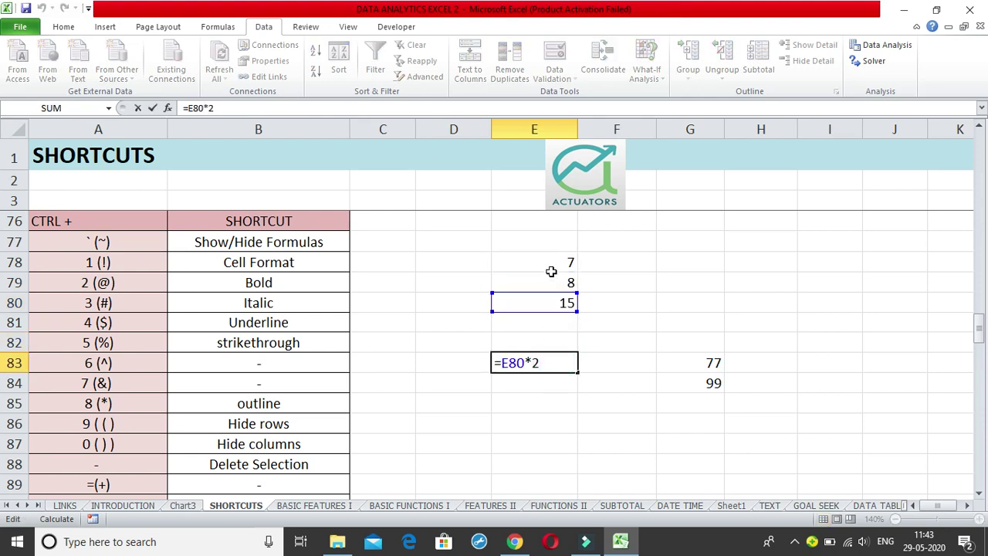
pyautogui.click(557, 338)
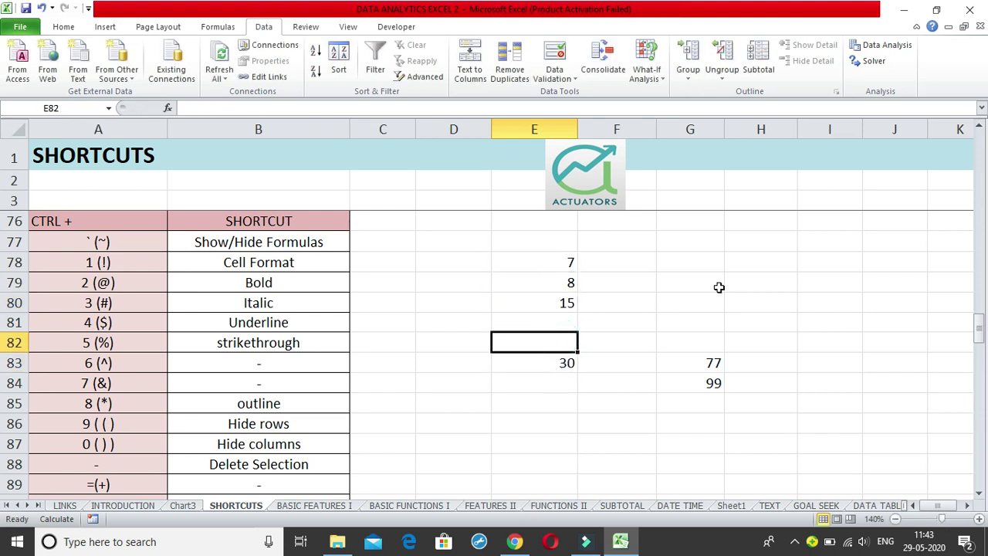
# Step: Try to select the cells that depend on E83, and try the directly-referenced-cells selection on empty cell F81
pyautogui.click(575, 364)
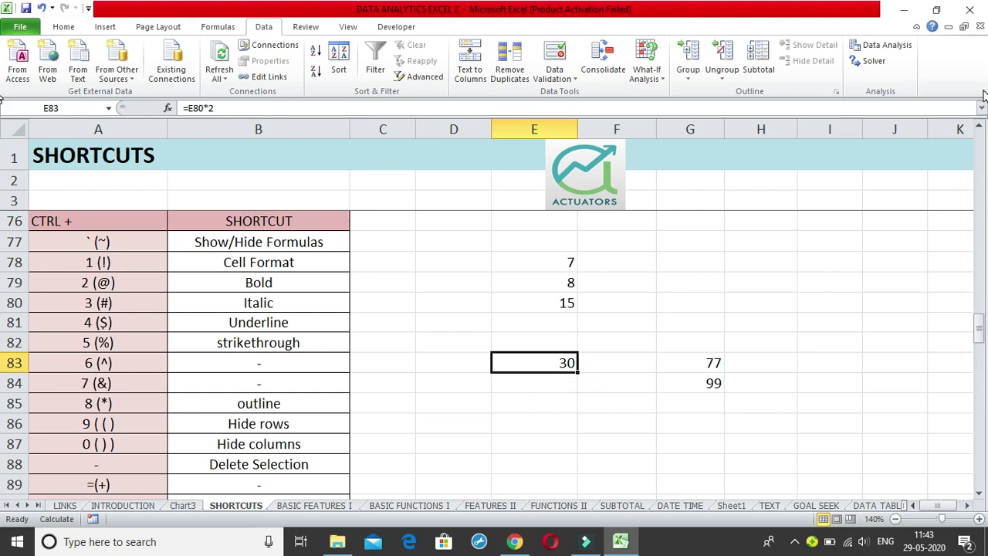
pyautogui.hotkey('ctrl', ']')
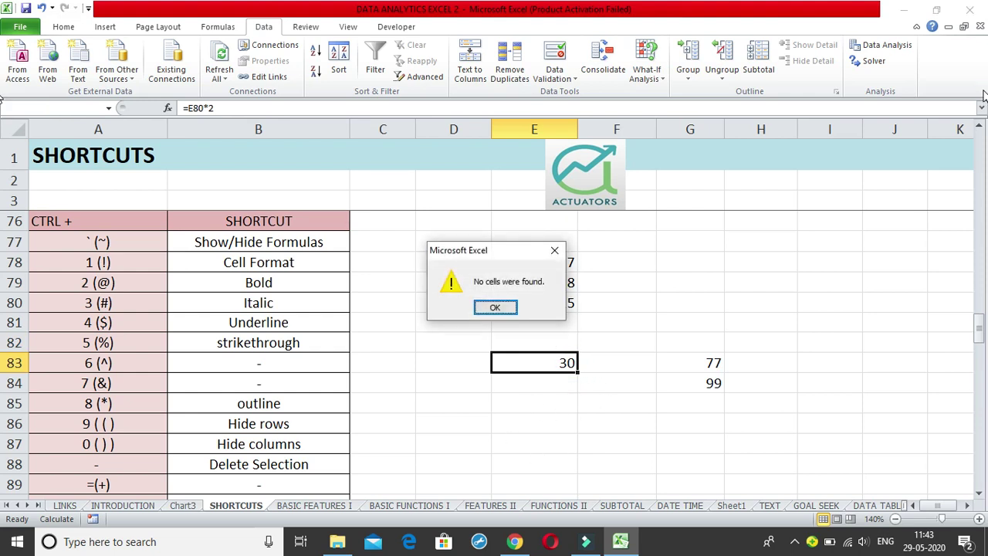
pyautogui.click(554, 249)
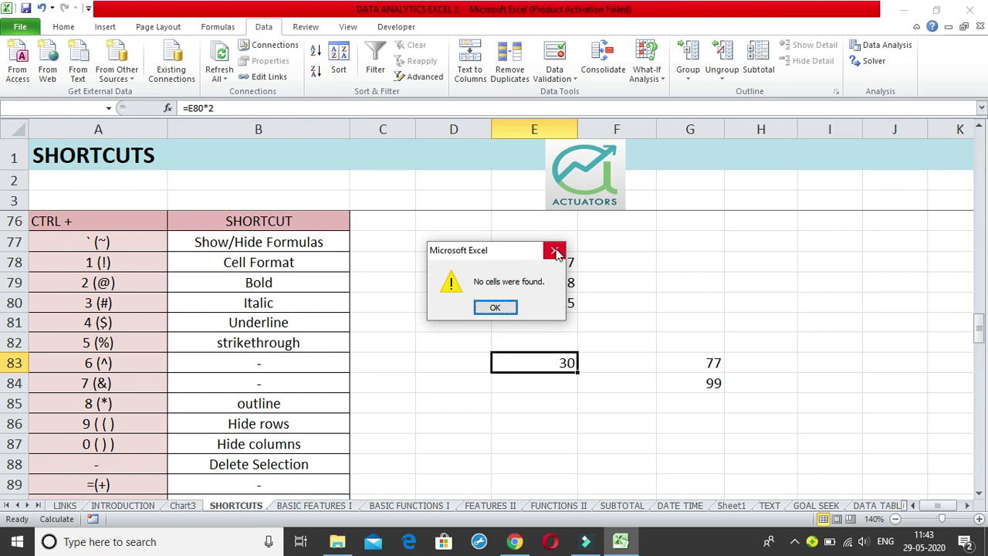
pyautogui.click(625, 316)
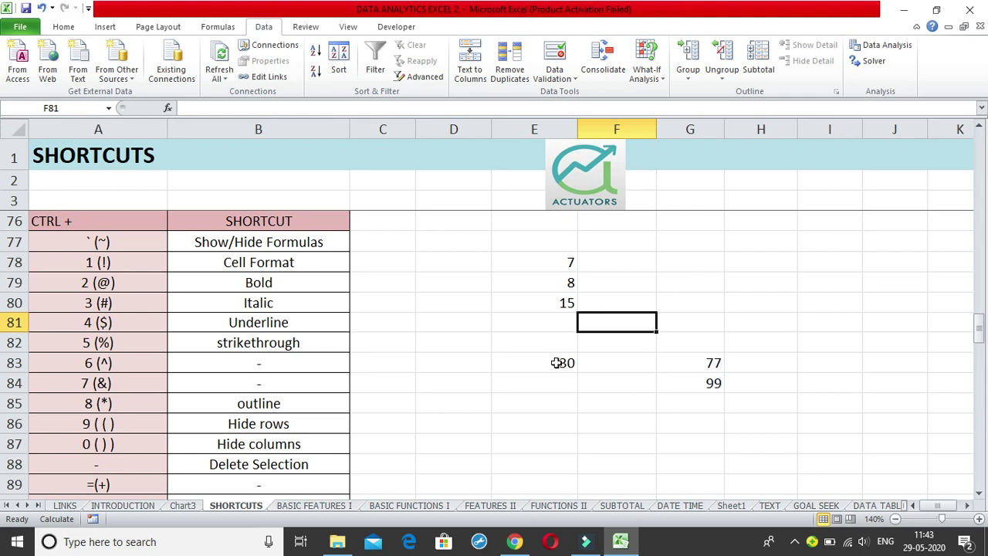
pyautogui.hotkey('ctrl', '[')
pyautogui.click(488, 308)
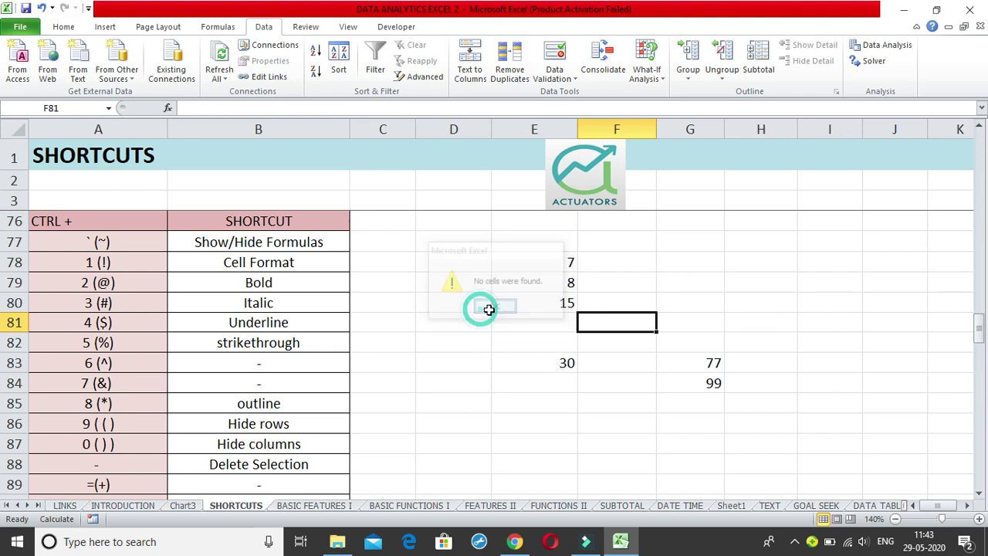
# Step: Select cell E78 and jump to the formula cell that directly depends on it
pyautogui.click(542, 299)
pyautogui.click(556, 287)
pyautogui.click(565, 257)
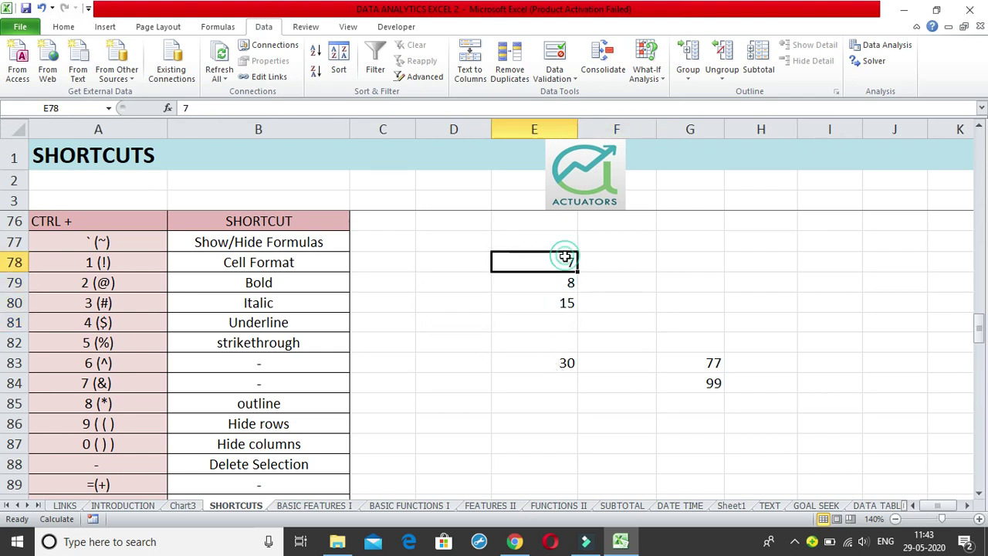
pyautogui.hotkey('ctrl', ']')
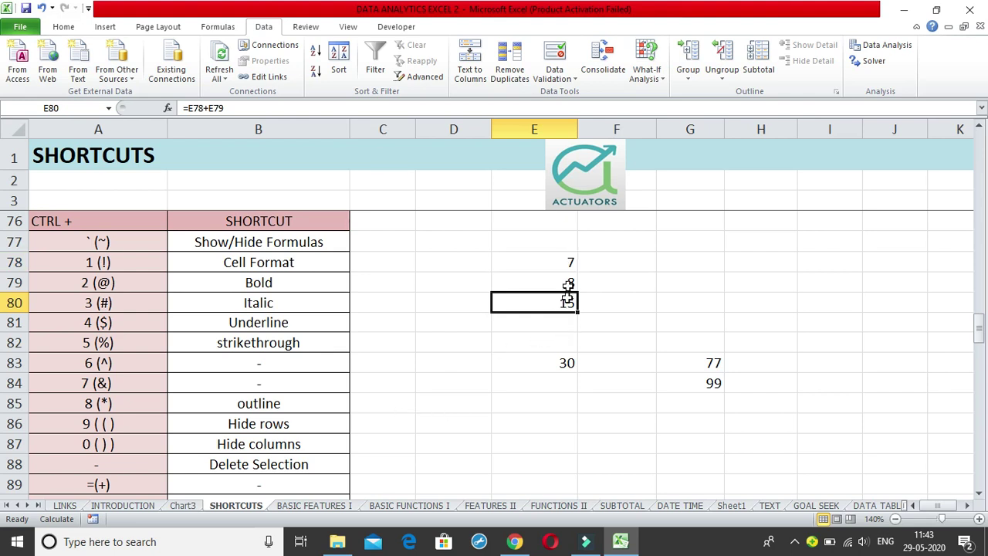
# Step: Check input cells E78 and E79, and move the selection from E78 to its dependent E80 and on to E83
pyautogui.click(566, 262)
pyautogui.click(562, 280)
pyautogui.click(560, 262)
pyautogui.click(564, 281)
pyautogui.click(566, 263)
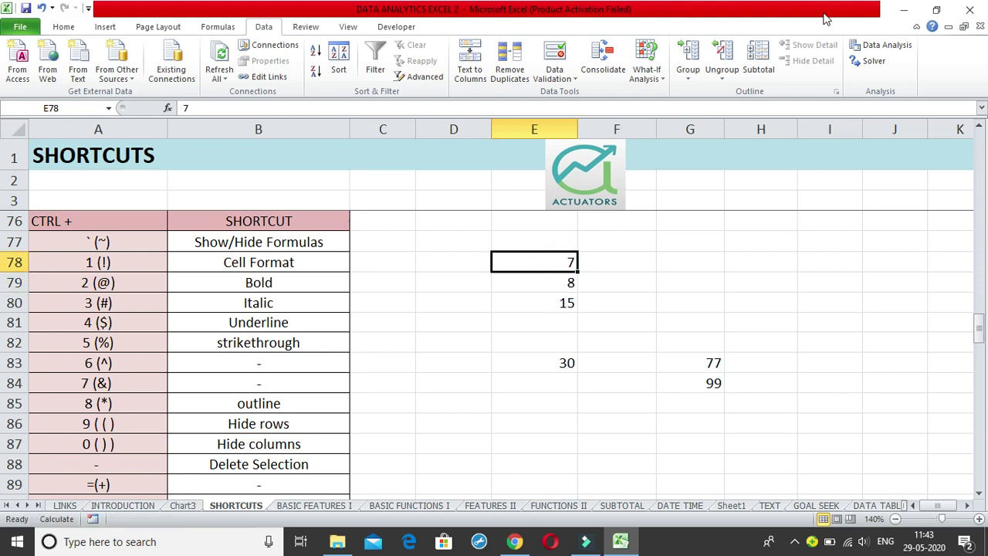
pyautogui.press('Down')
pyautogui.press('Down')
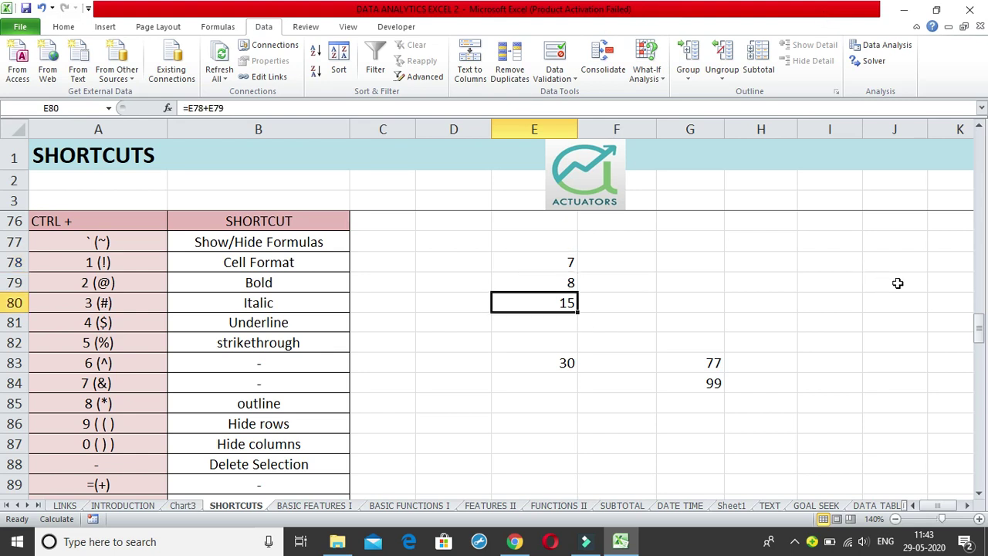
pyautogui.hotkey('ctrl', 'Down')
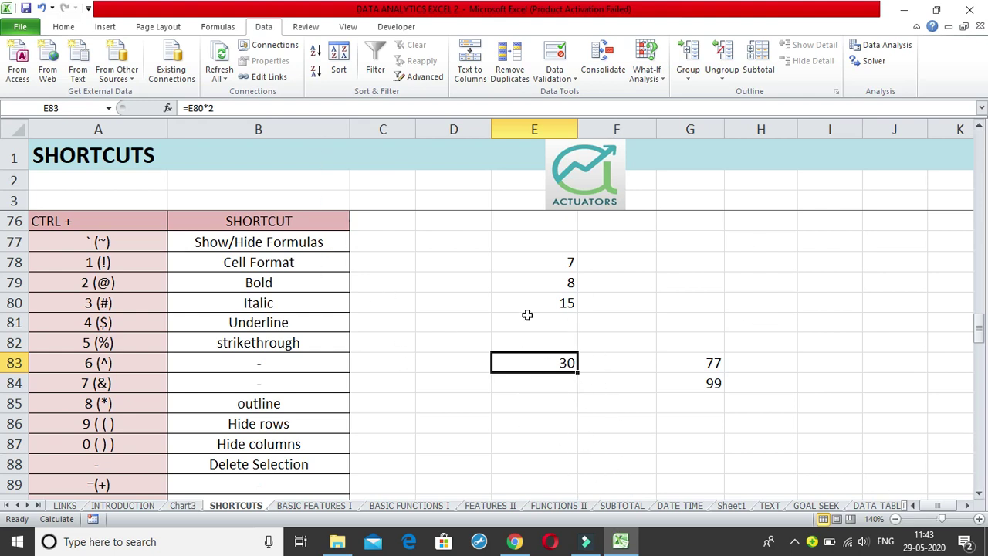
# Step: Revisit the Direct Dependants entry in B90 and return the selection to the formula cell E83
pyautogui.moveTo(978, 347); pyautogui.dragTo(979, 356)
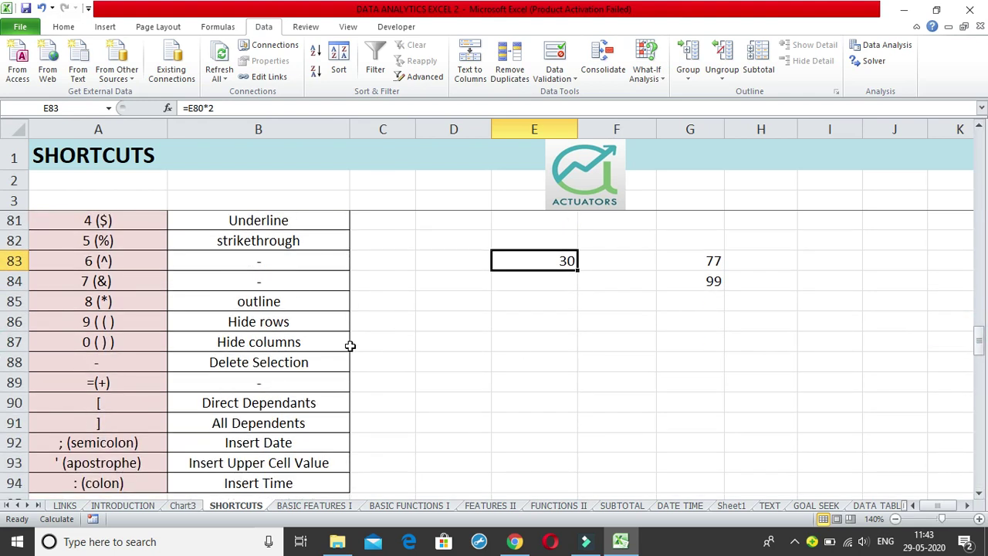
pyautogui.click(306, 402)
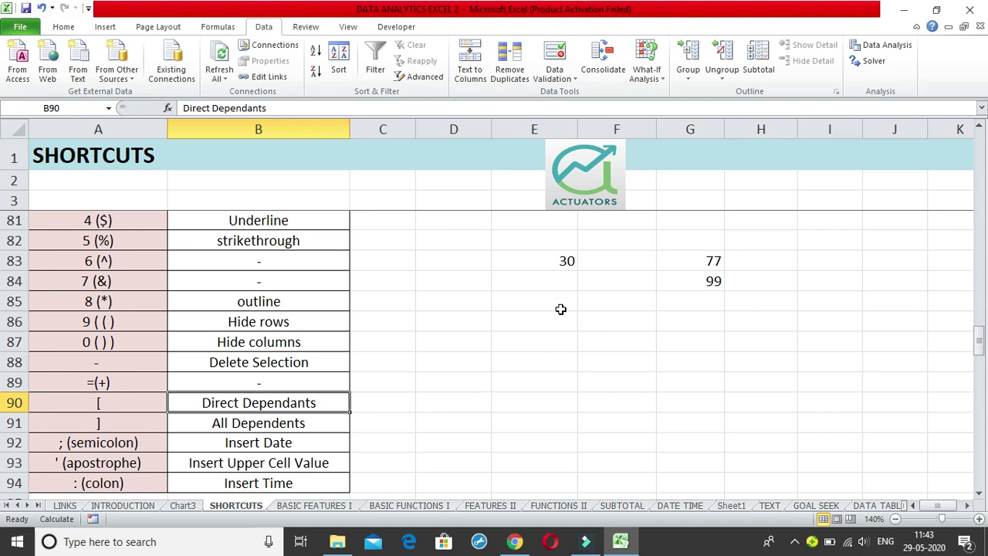
pyautogui.click(552, 285)
pyautogui.press('Up')
pyautogui.press('Up')
pyautogui.press('Up')
pyautogui.press('Up')
pyautogui.press('Up')
pyautogui.press('Up')
pyautogui.press('Up')
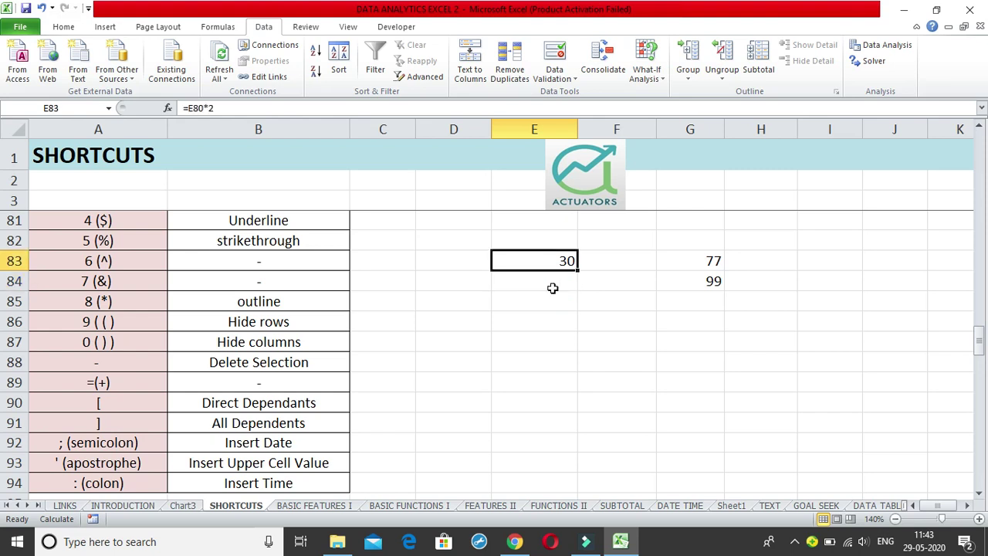
# Step: Trace the calculation chain by moving the selection to E78, down to E80, and on to E83
pyautogui.press('Down')
pyautogui.press('Up')
pyautogui.press('Up')
pyautogui.press('Down')
pyautogui.press('Down')
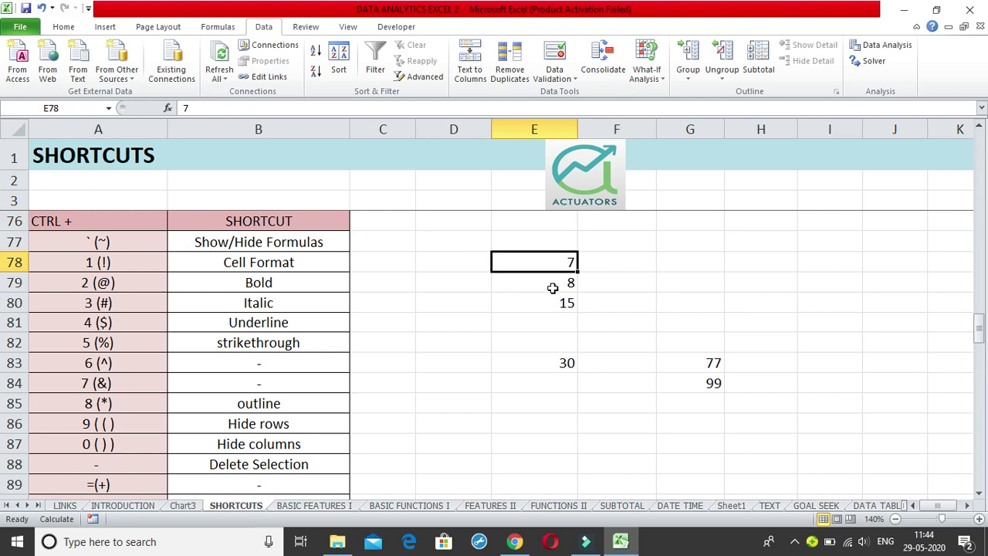
pyautogui.press('Down')
pyautogui.press('Down')
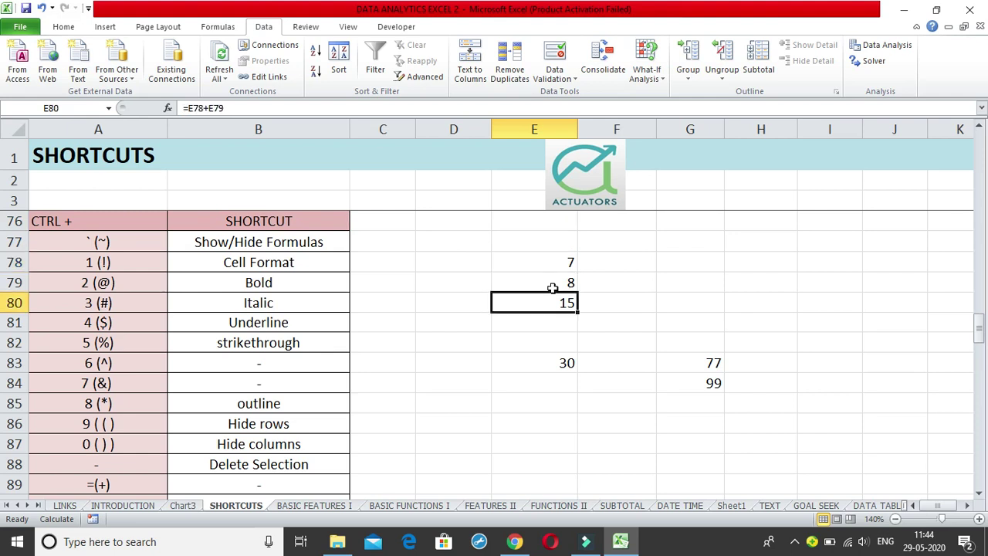
pyautogui.press('Down')
pyautogui.press('Down')
pyautogui.press('Down')
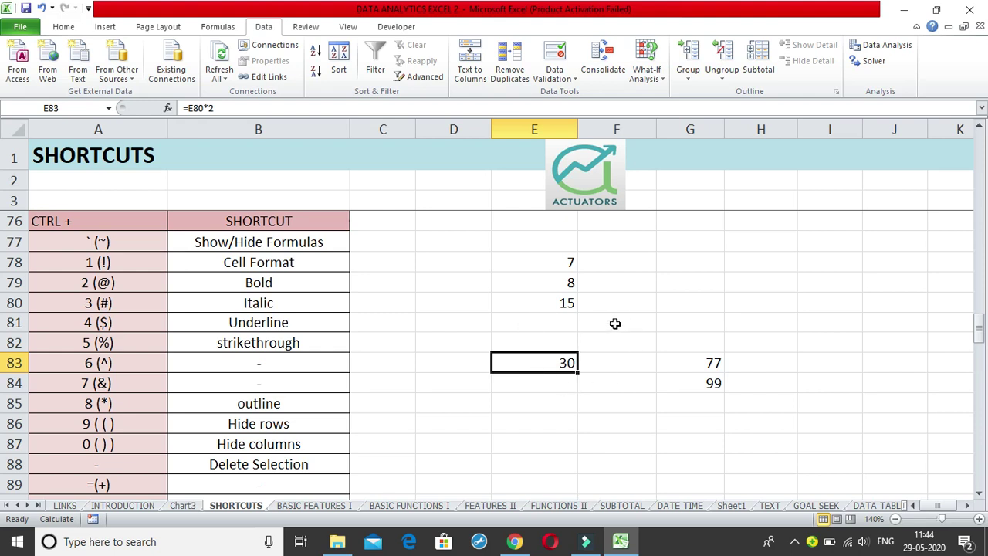
# Step: Select cell E80 and jump to the cell whose formula directly depends on it
pyautogui.click(552, 263)
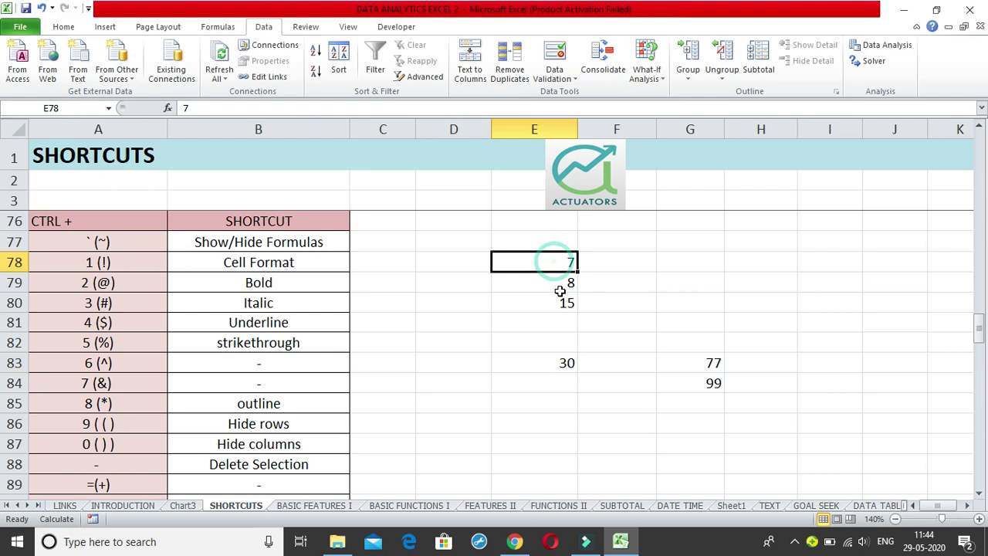
pyautogui.click(562, 298)
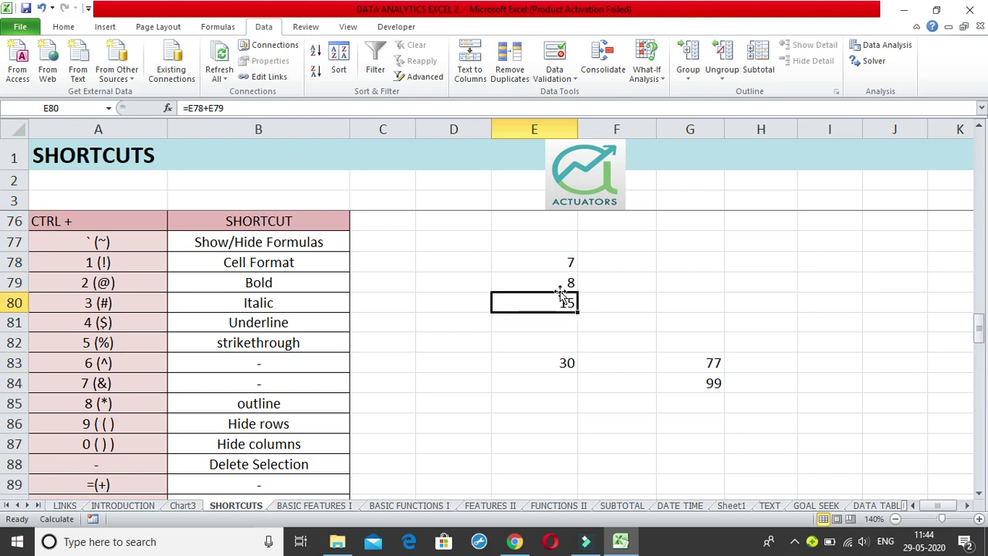
pyautogui.hotkey('ctrl', ']')
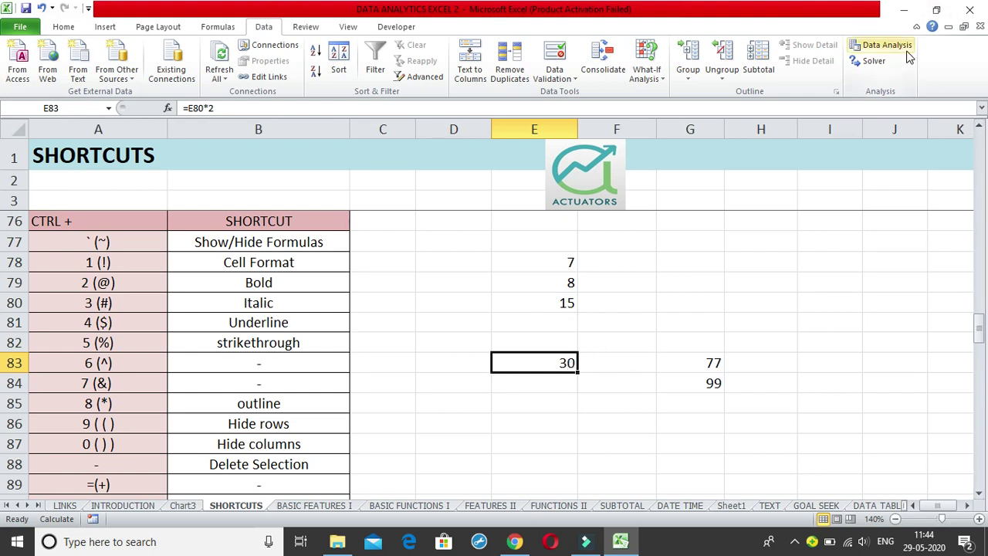
# Step: Return to cell E80 and select the cells its formula directly refers to
pyautogui.press('Up')
pyautogui.press('Up')
pyautogui.press('Up')
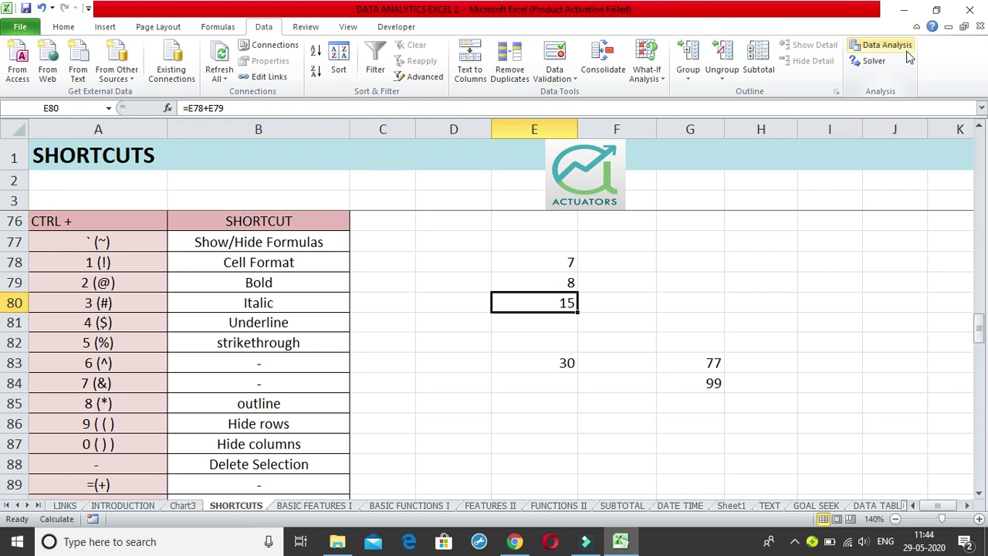
pyautogui.hotkey('ctrl', '[')
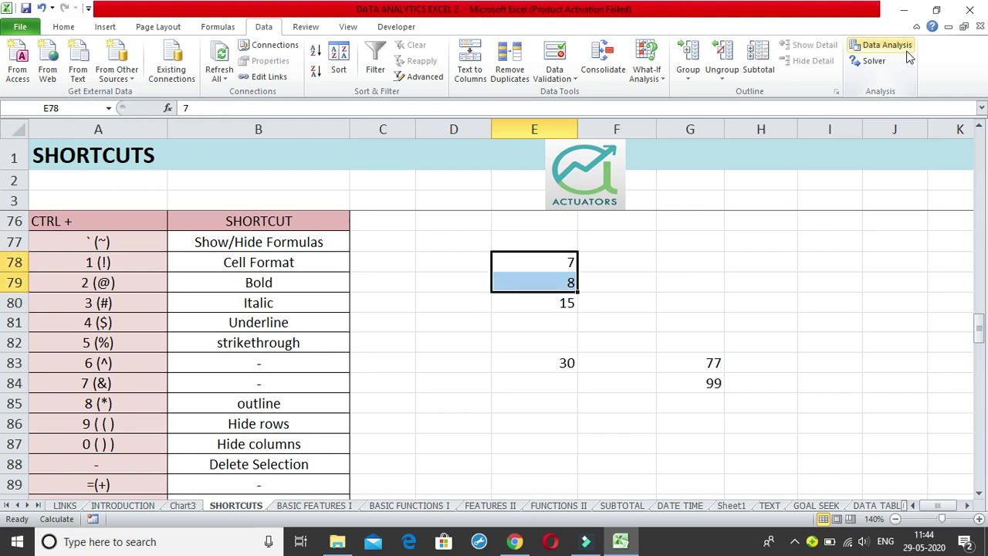
pyautogui.click(628, 297)
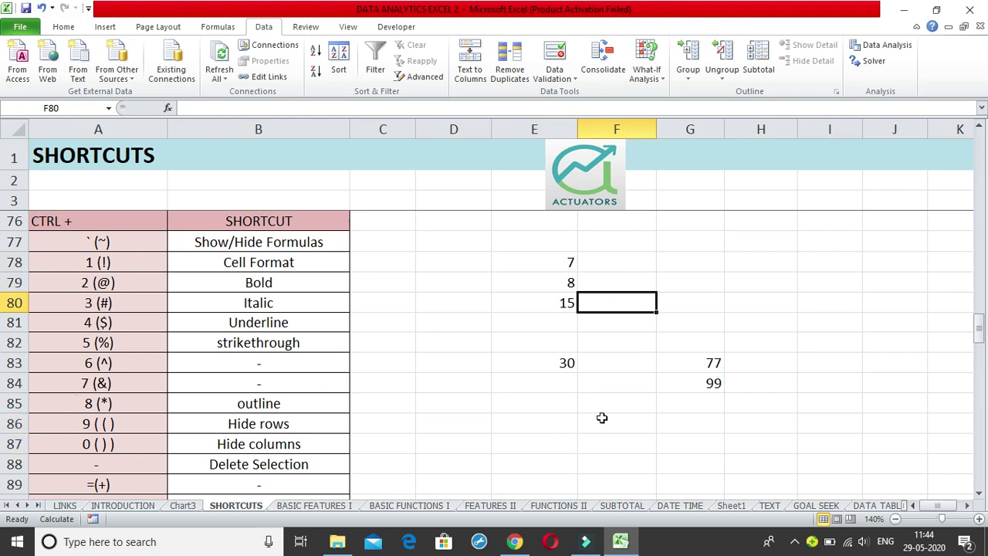
# Step: Enter "inputs" in C90 beside Direct Dependants and "outputs" in C91 beside All Dependents
pyautogui.moveTo(980, 330); pyautogui.dragTo(982, 343)
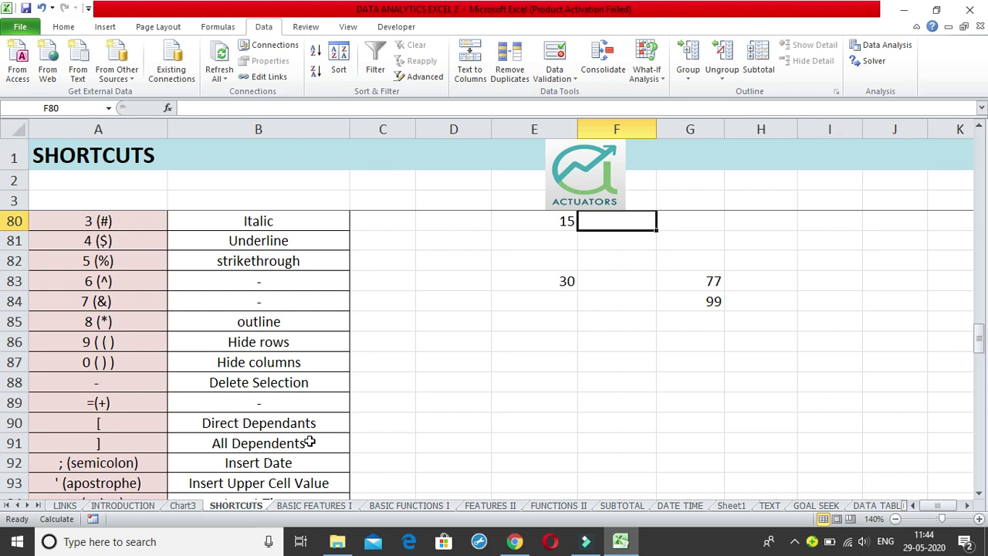
pyautogui.click(385, 430)
pyautogui.write('i')
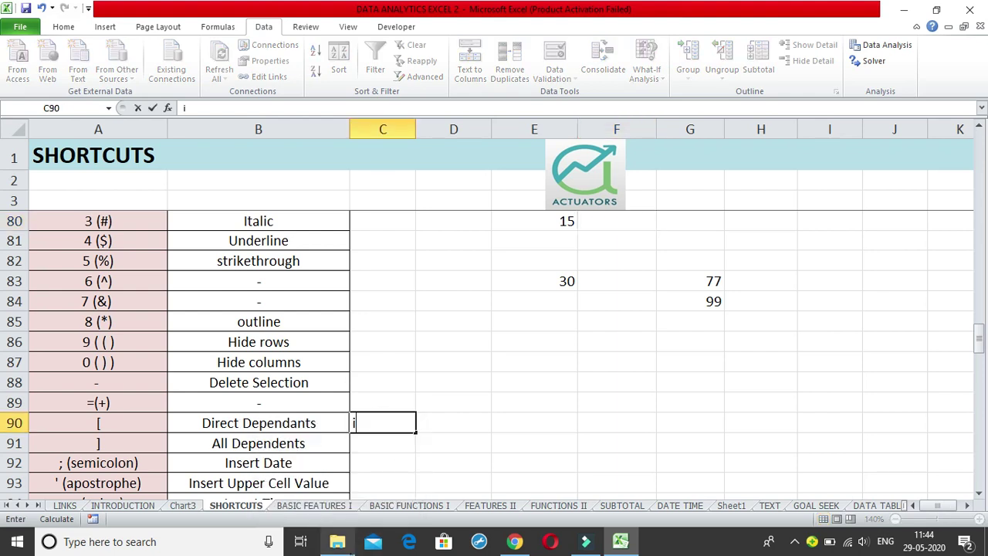
pyautogui.write('nputs')
pyautogui.press('Return')
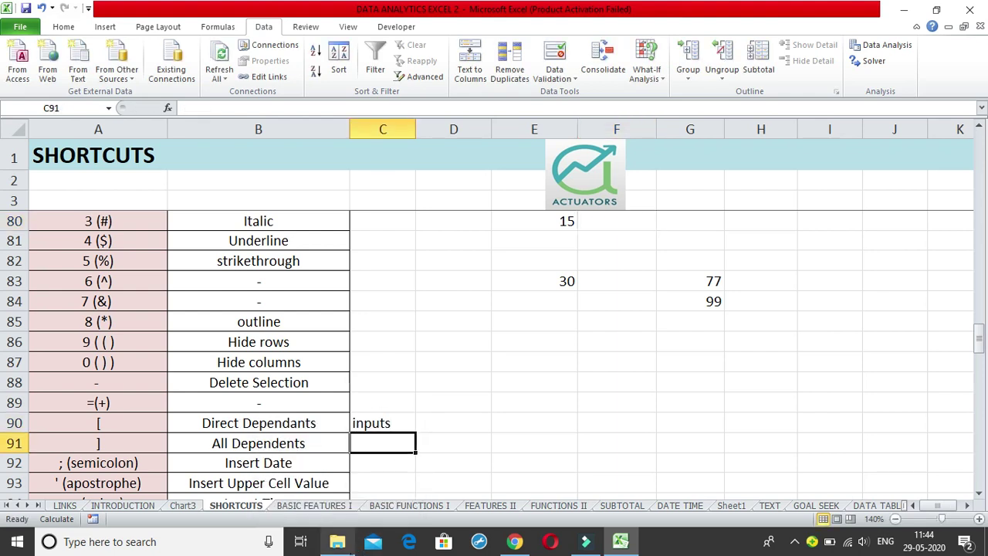
pyautogui.write('outputs')
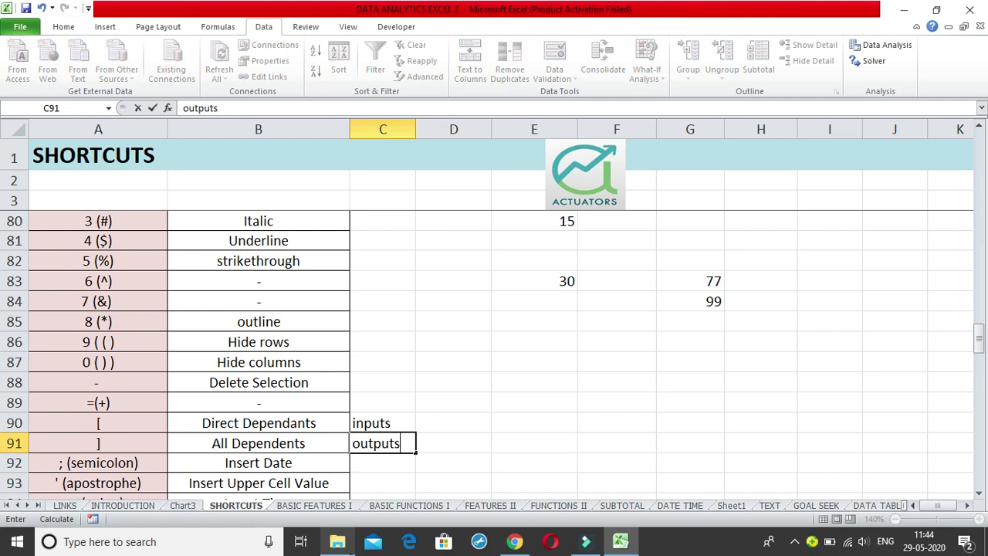
pyautogui.press('Return')
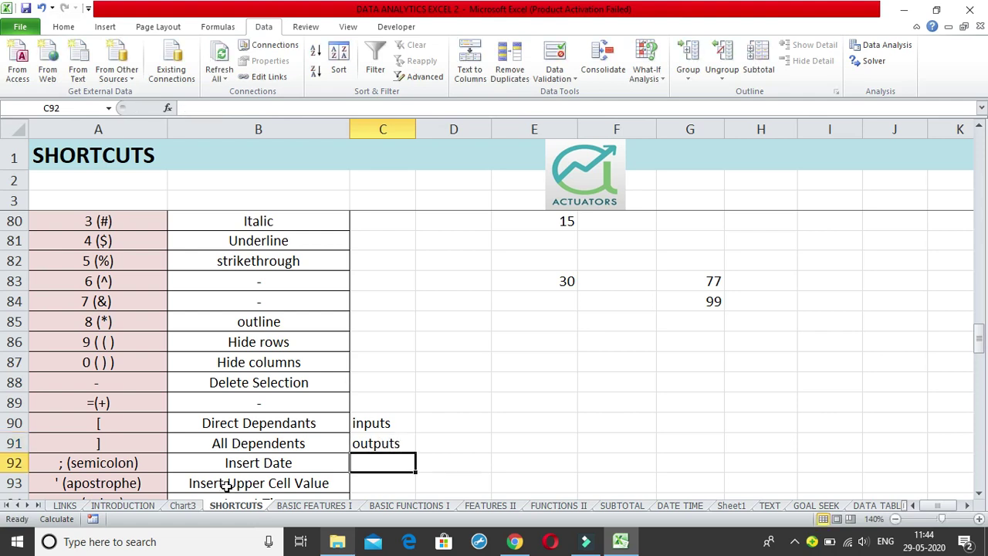
pyautogui.click(537, 419)
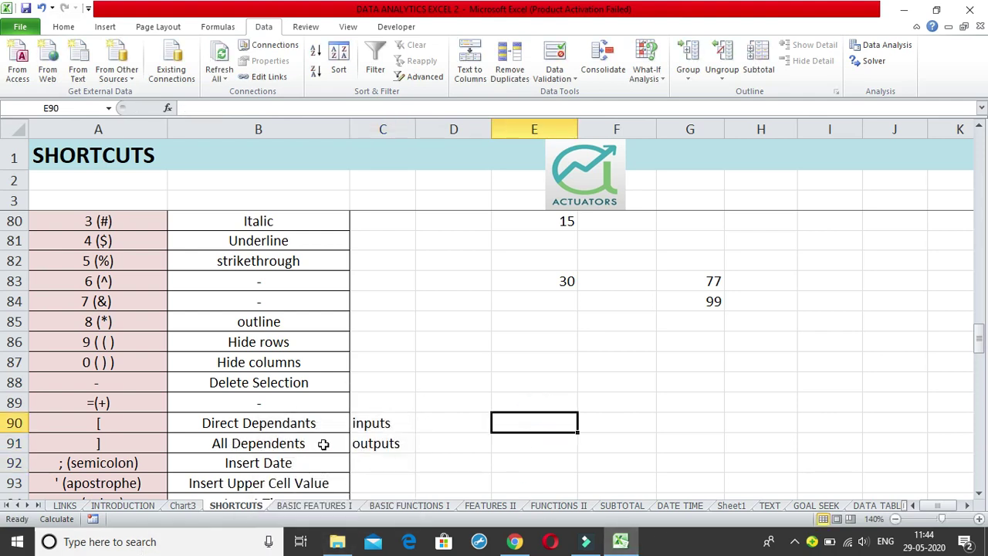
pyautogui.scroll(-2, 388, 430)
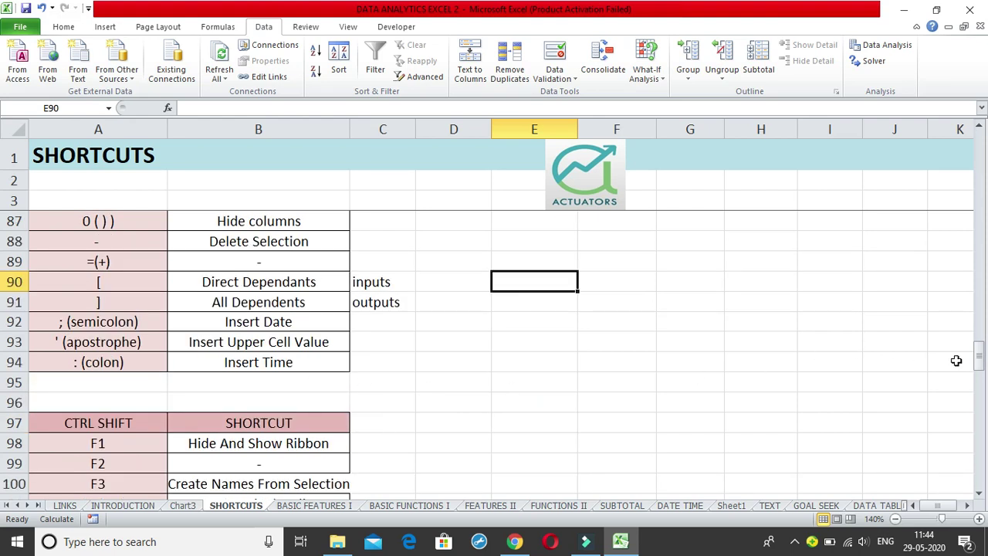
# Step: Insert the current date, 29-05-2020, in cell E87 as a static value
pyautogui.moveTo(981, 364); pyautogui.dragTo(980, 343)
pyautogui.click(239, 423)
pyautogui.click(592, 319)
pyautogui.click(519, 325)
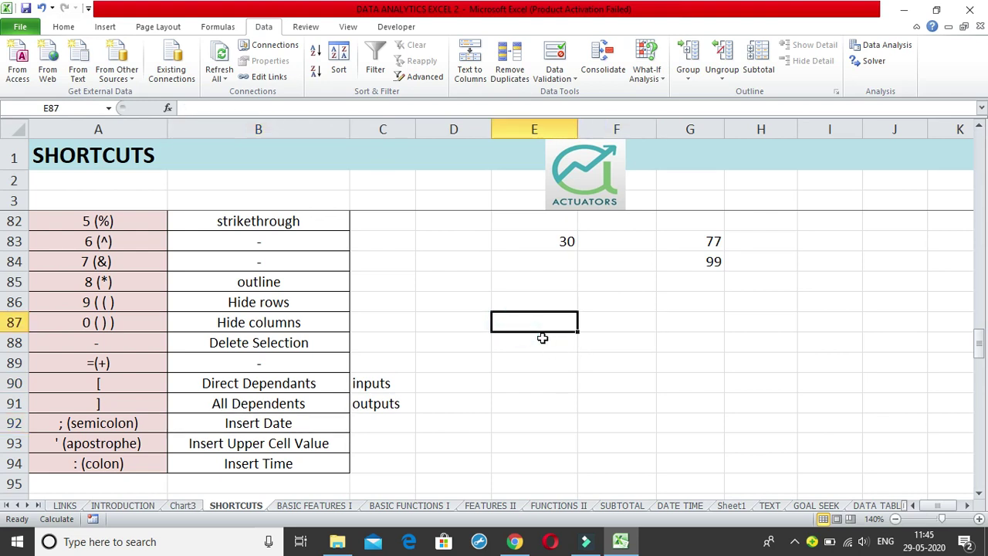
pyautogui.hotkey('ctrl', ';')
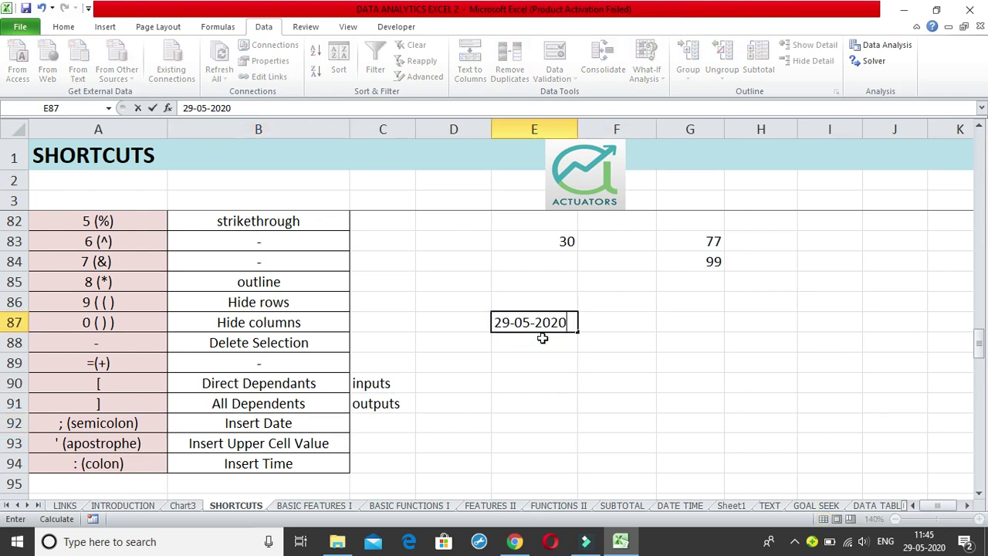
pyautogui.press('Return')
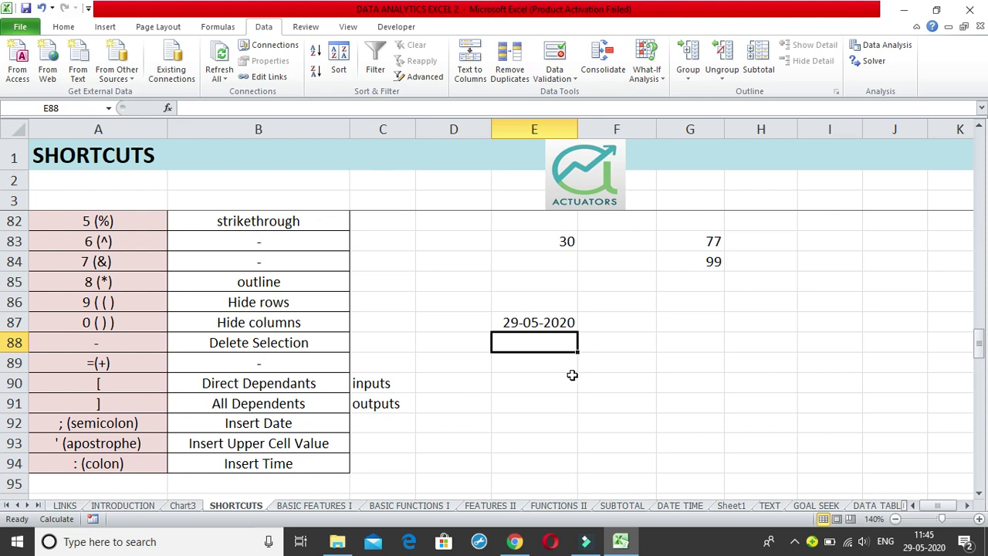
# Step: Enter "yes" in cell G88
pyautogui.click(660, 341)
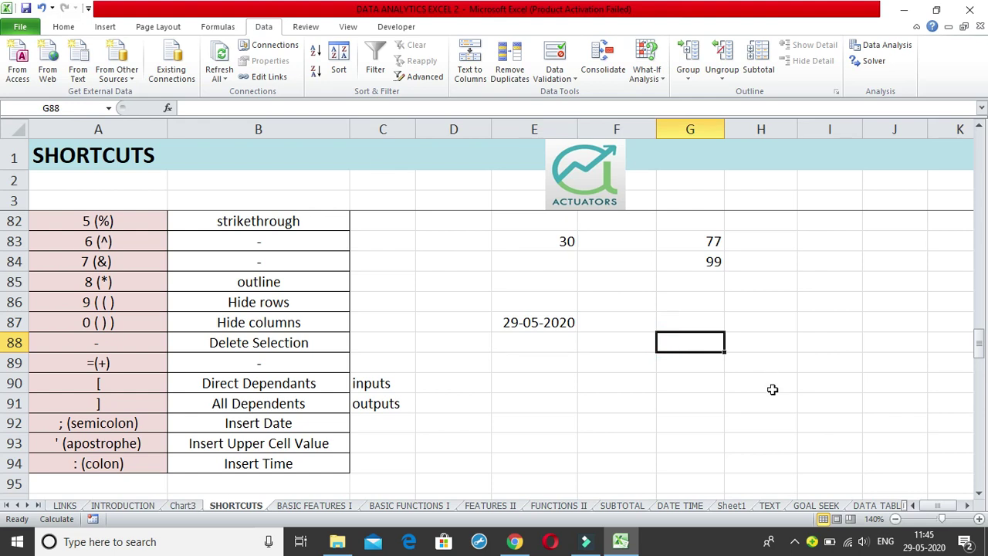
pyautogui.write('y')
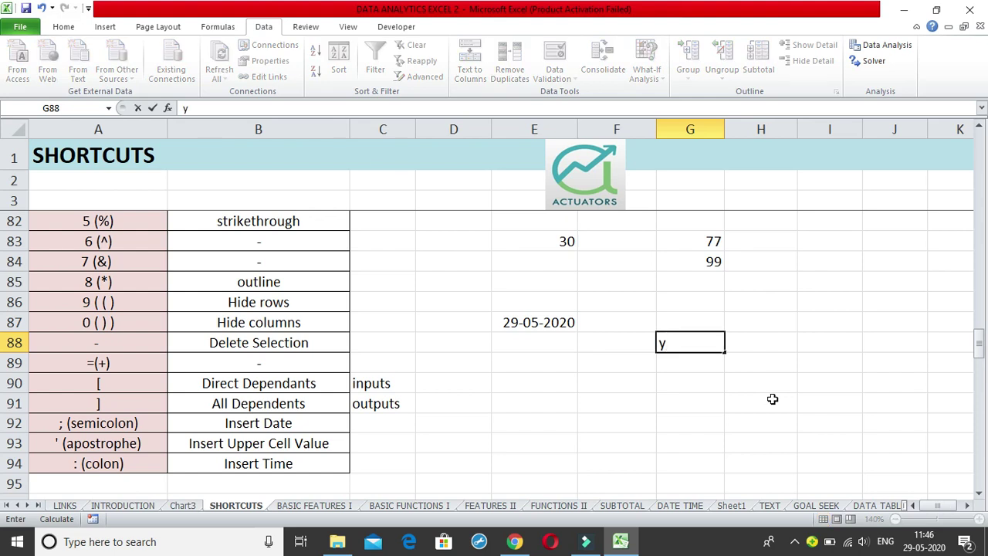
pyautogui.write('ea')
pyautogui.press('Return')
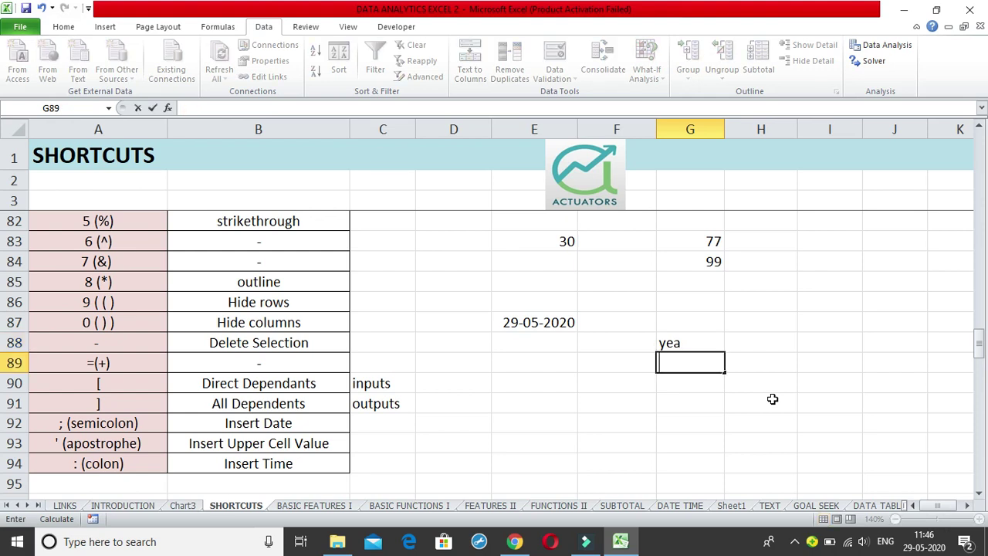
pyautogui.press('Up')
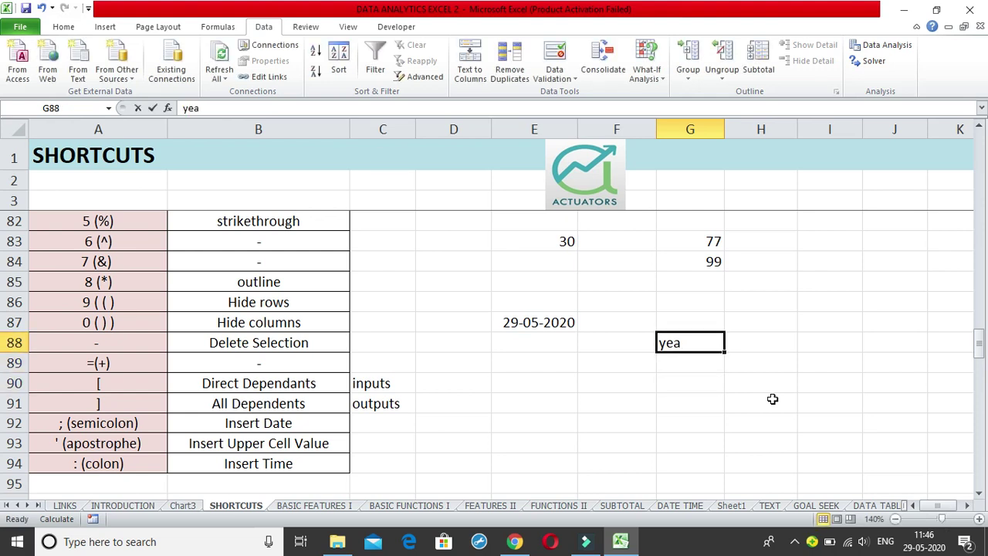
pyautogui.press('BackSpace')
pyautogui.write('s')
pyautogui.press('Return')
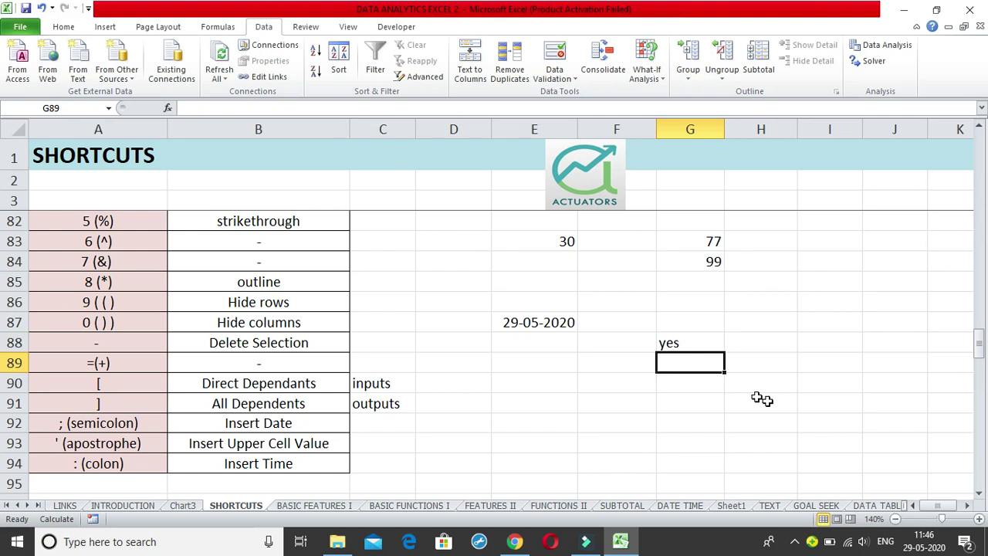
# Step: Fill cells G89, G90 and G91 one after another with the value of the cell directly above
pyautogui.click(676, 343)
pyautogui.click(669, 344)
pyautogui.click(682, 360)
pyautogui.hotkey('ctrl', "'")
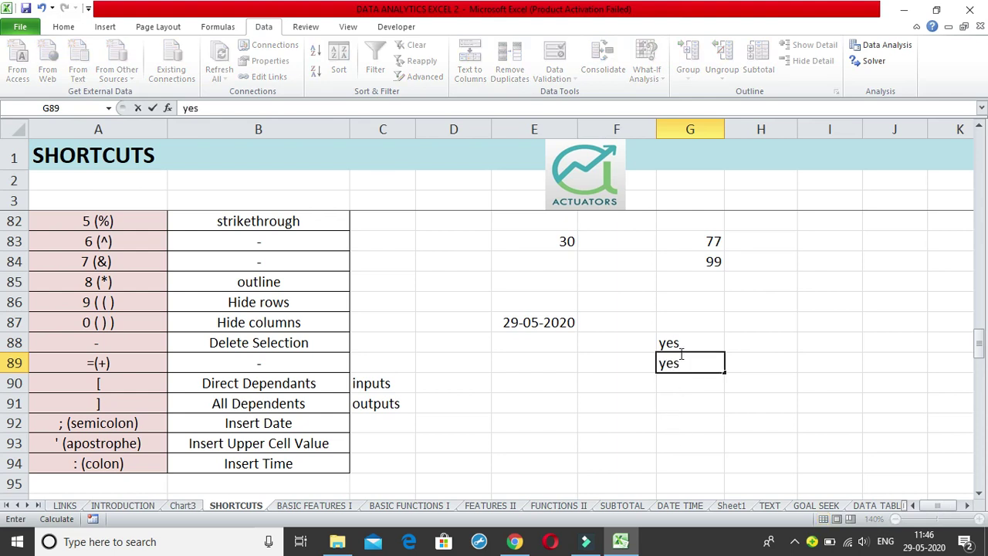
pyautogui.click(697, 386)
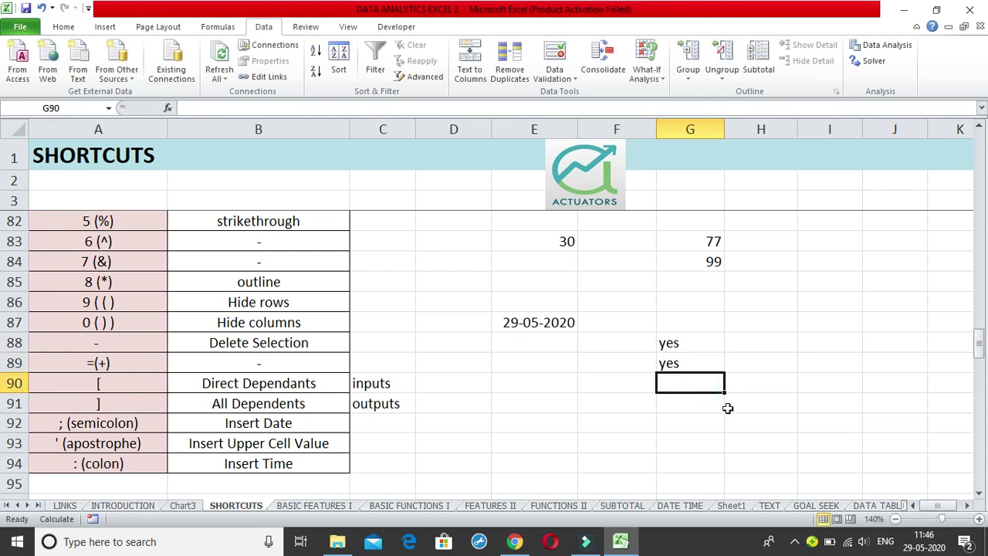
pyautogui.hotkey('ctrl', "'")
pyautogui.press('Return')
pyautogui.hotkey('ctrl', "'")
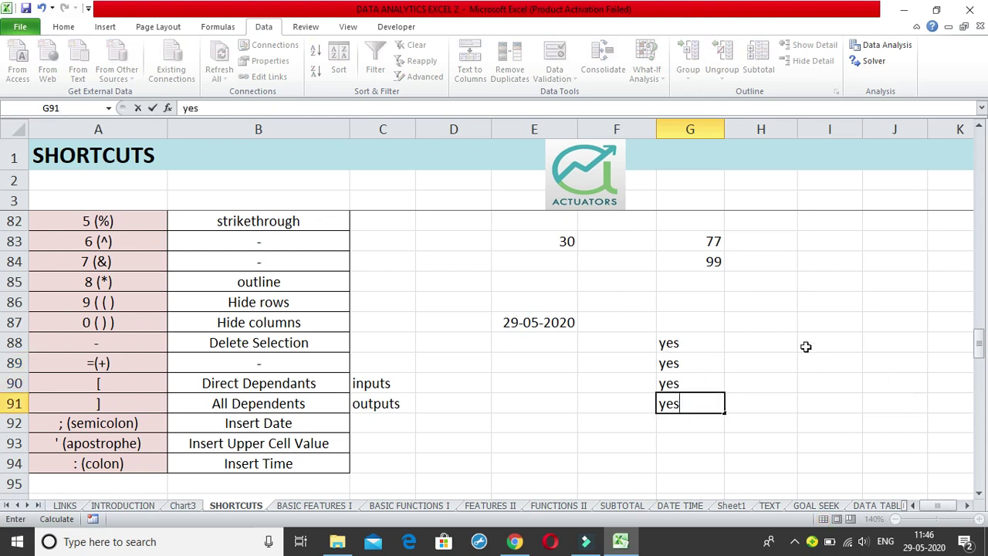
# Step: Enter "yes" in H86 and "hello" in H87, and repeat the value directly above in H88
pyautogui.click(768, 307)
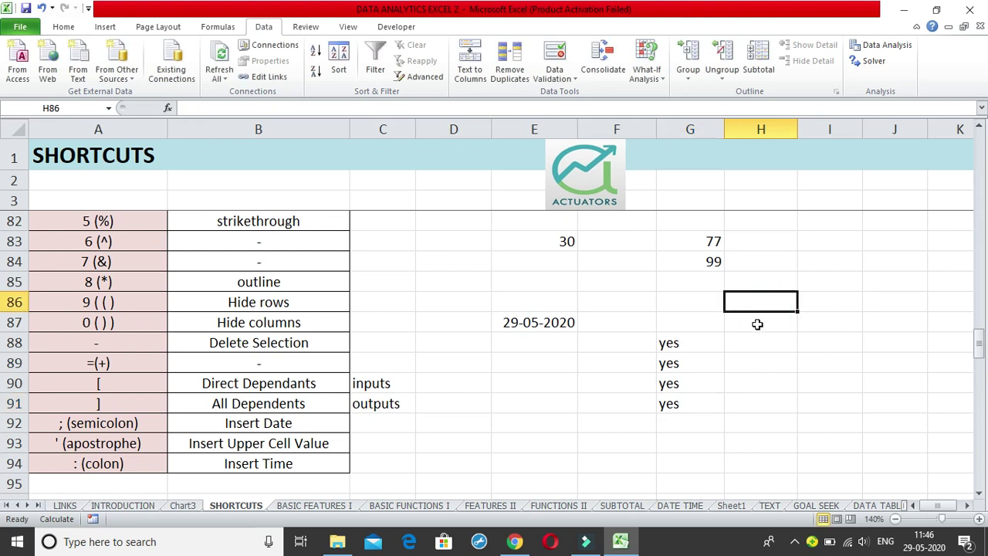
pyautogui.write('yes')
pyautogui.press('Return')
pyautogui.write('hello')
pyautogui.press('Return')
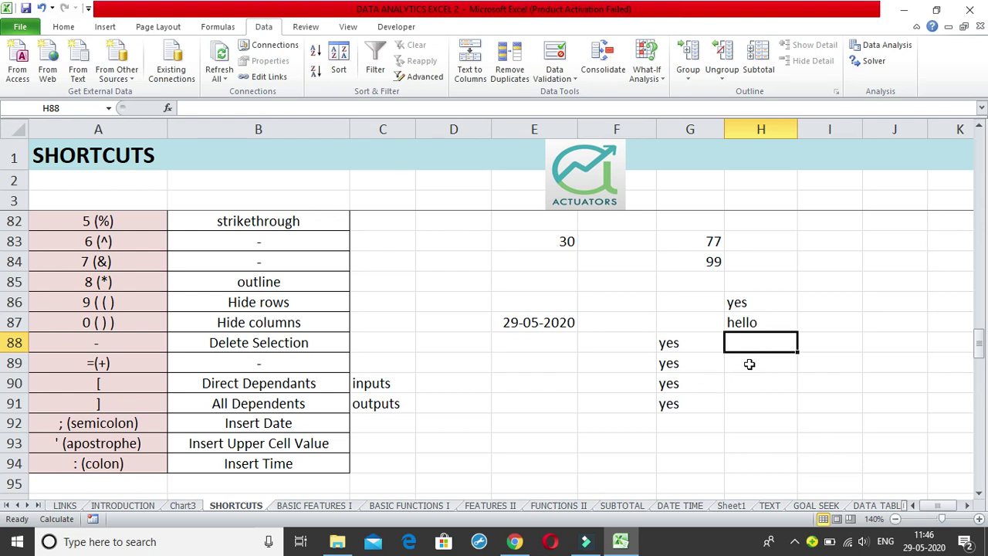
pyautogui.hotkey('ctrl', "'")
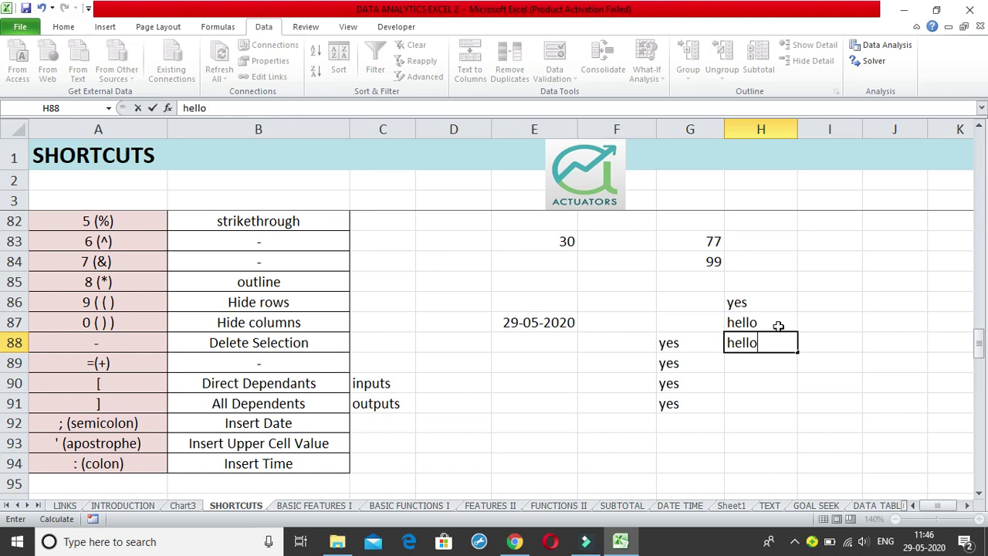
pyautogui.hotkey('ctrl', 'Return')
pyautogui.moveTo(734, 295); pyautogui.dragTo(750, 205)
pyautogui.scroll(-2, 758, 442)
pyautogui.moveTo(979, 353); pyautogui.dragTo(982, 342)
pyautogui.click(782, 437)
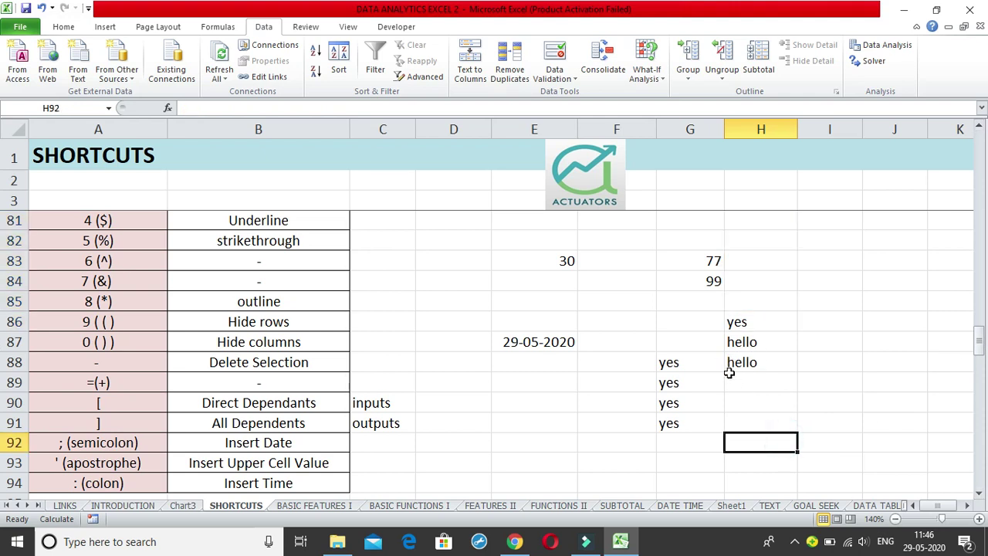
pyautogui.click(731, 344)
pyautogui.click(745, 385)
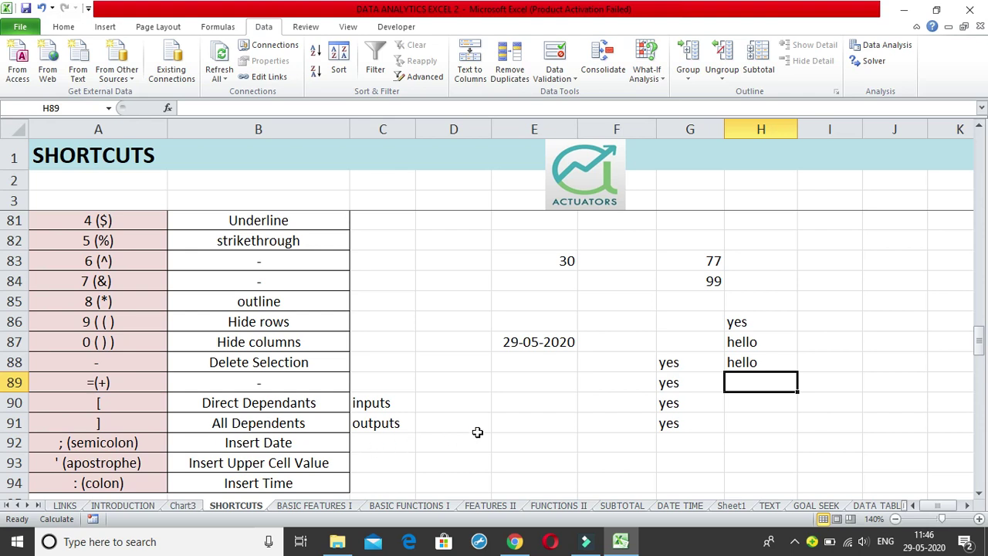
# Step: Try the Insert Time shortcut in cell G92 and clear the inserted entry
pyautogui.click(251, 485)
pyautogui.click(677, 447)
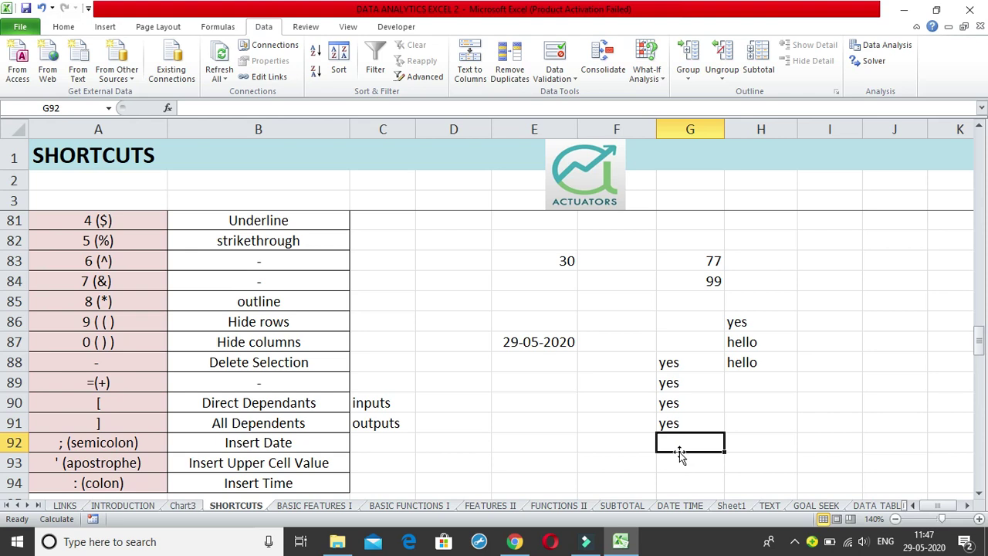
pyautogui.hotkey('ctrl', ';')
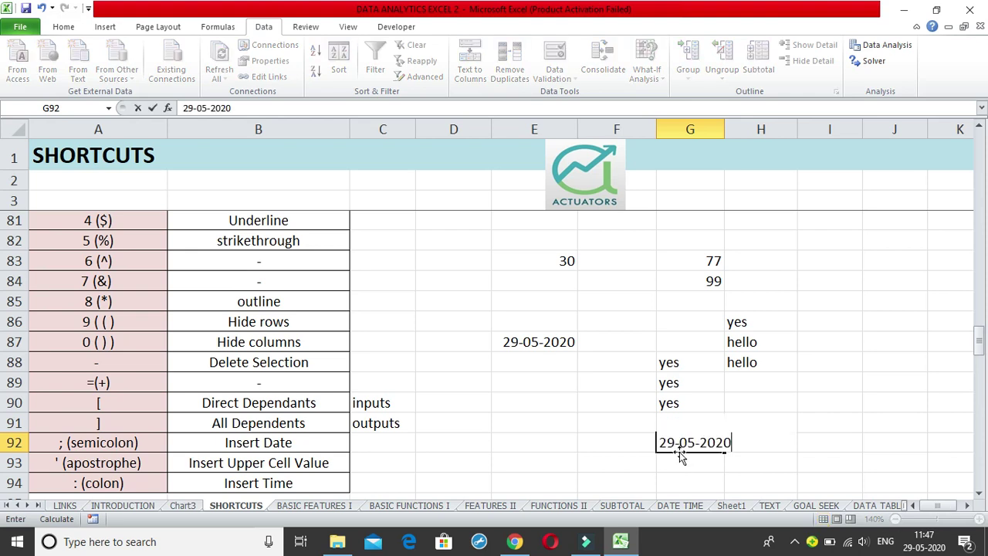
pyautogui.press('BackSpace')
pyautogui.press('BackSpace')
pyautogui.press('BackSpace')
pyautogui.press('BackSpace')
pyautogui.press('BackSpace')
pyautogui.press('BackSpace')
pyautogui.press('BackSpace')
pyautogui.press('BackSpace')
pyautogui.press('BackSpace')
pyautogui.press('BackSpace')
pyautogui.press('Return')
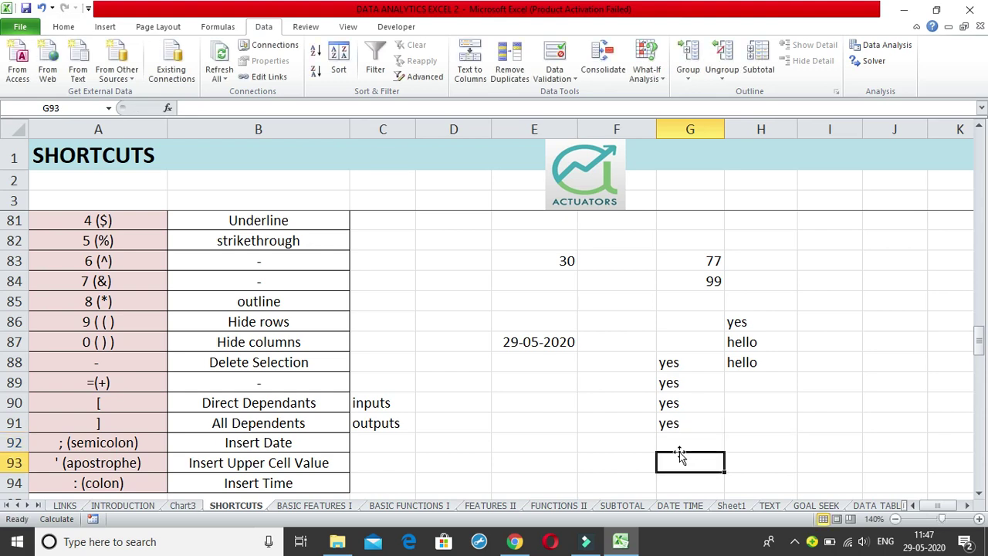
# Step: Try to select the cells that the empty cell E90 directly refers to
pyautogui.press('Up')
pyautogui.press('Up')
pyautogui.press('Up')
pyautogui.press('Left')
pyautogui.press('Left')
pyautogui.press('Left')
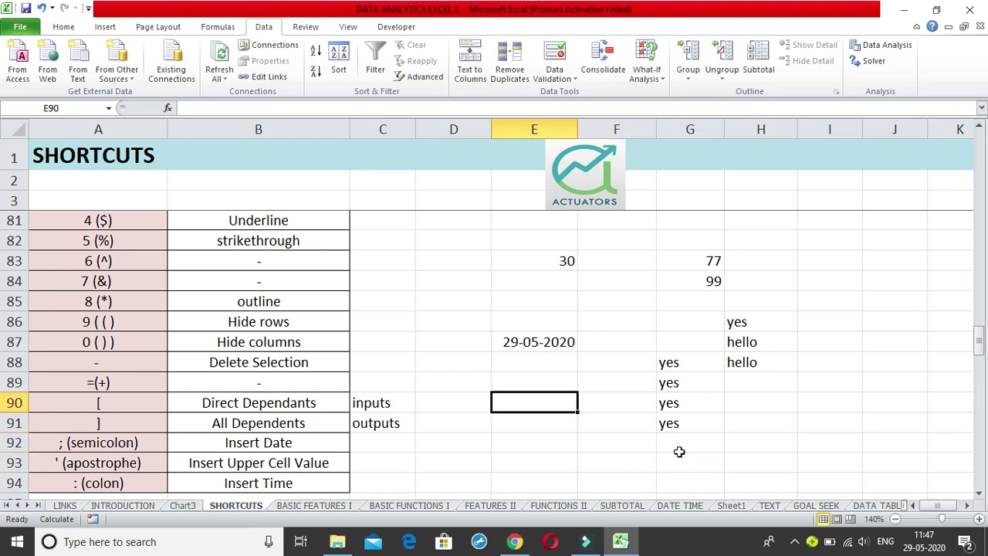
pyautogui.press('Left')
pyautogui.press('Right')
pyautogui.press('Right')
pyautogui.hotkey('ctrl', '[')
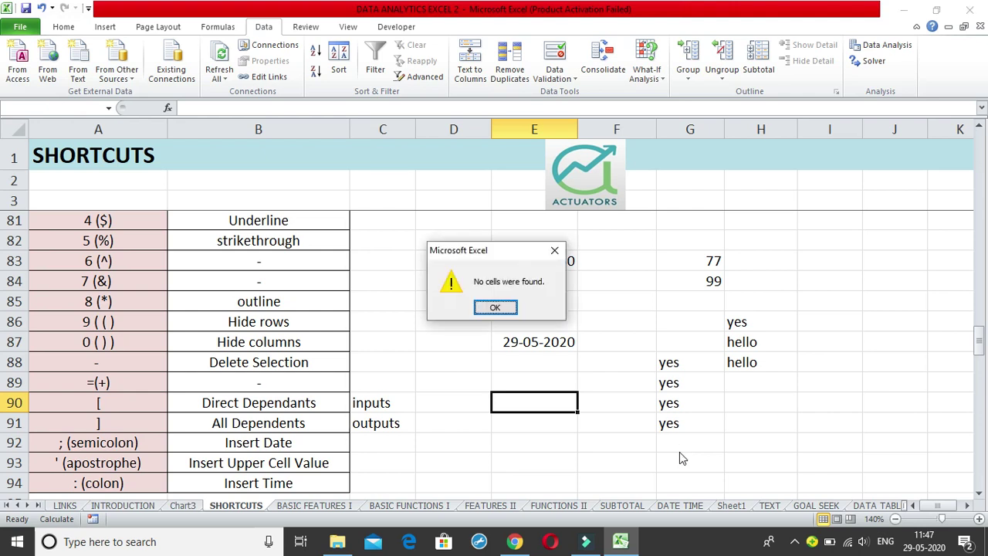
pyautogui.click(506, 306)
# Step: Insert the current date, 29-05-2020, in cell E90 of the SHORTCUTS sheet
pyautogui.moveTo(146, 486); pyautogui.dragTo(229, 481)
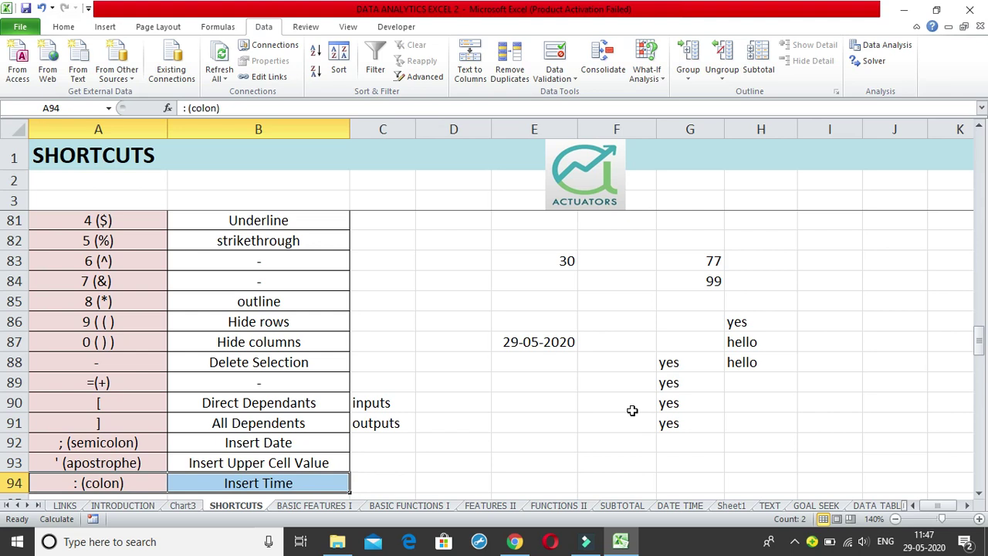
pyautogui.click(541, 460)
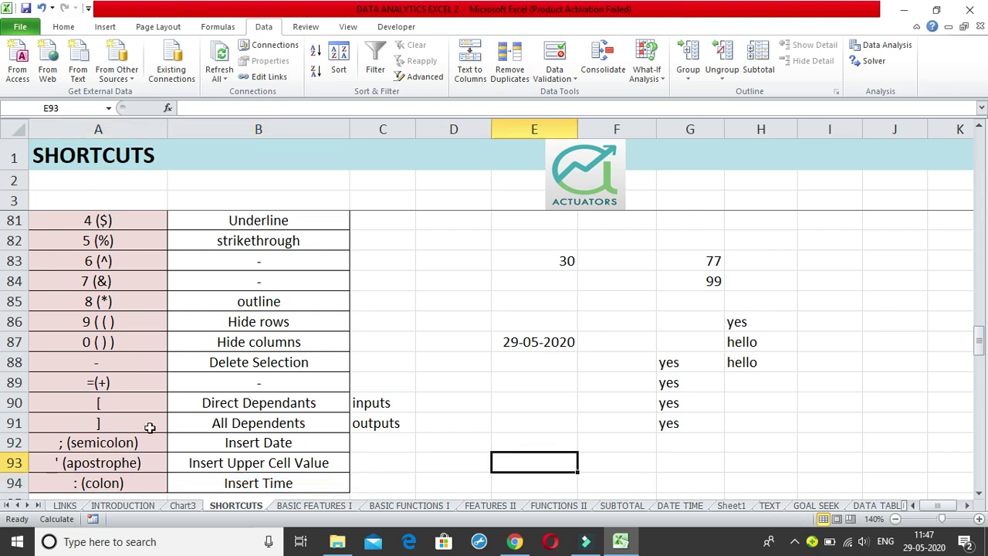
pyautogui.moveTo(153, 445); pyautogui.dragTo(246, 444)
pyautogui.click(247, 484)
pyautogui.click(533, 423)
pyautogui.click(527, 404)
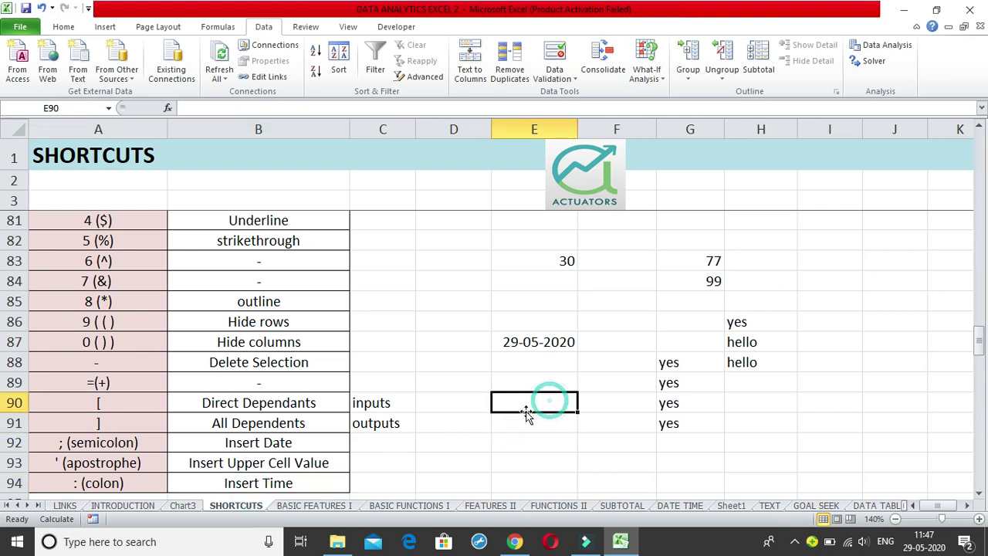
pyautogui.hotkey('ctrl', ';')
pyautogui.click(618, 506)
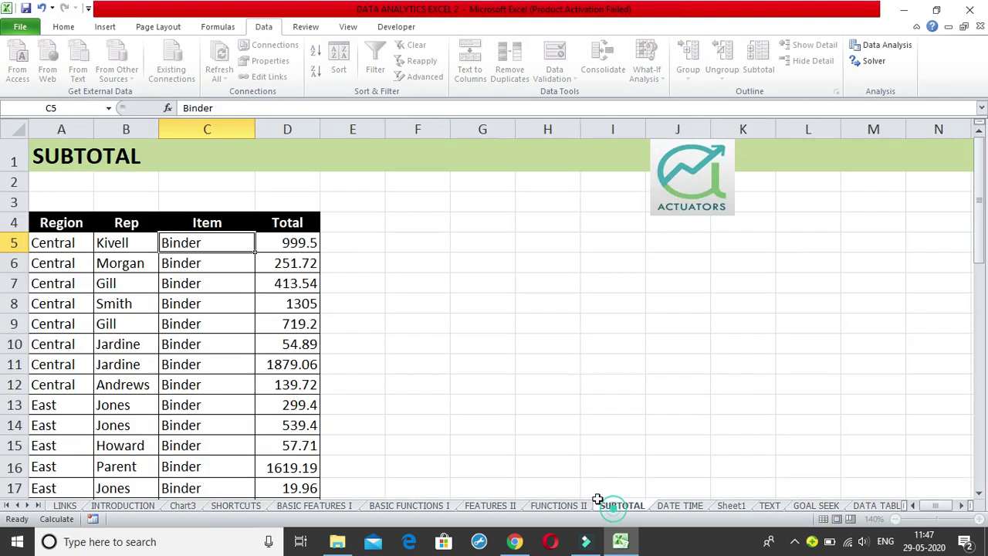
pyautogui.click(228, 506)
# Step: Clear the colon Insert Time entry from A94:B94 in the shortcut table
pyautogui.moveTo(124, 483); pyautogui.dragTo(265, 444)
pyautogui.press('Delete')
pyautogui.click(340, 461)
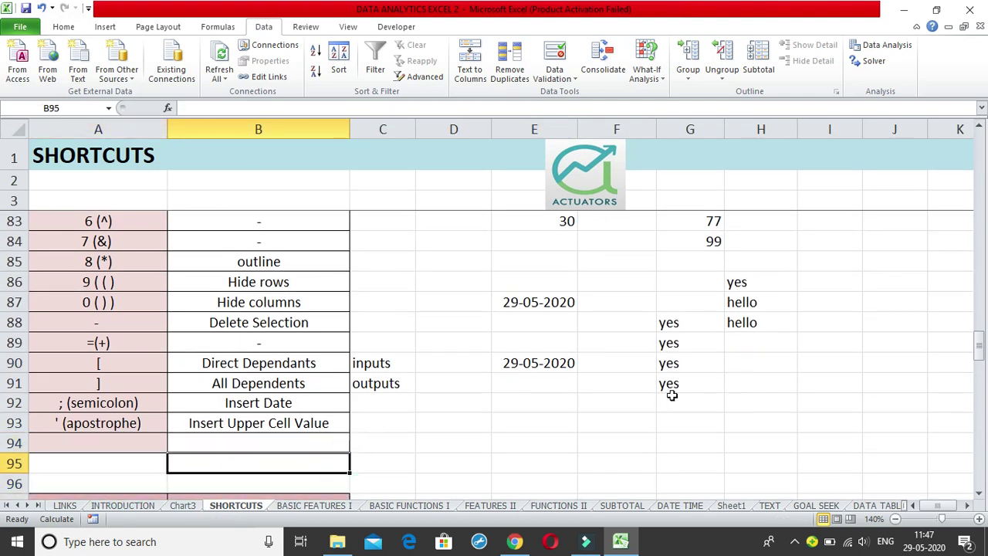
# Step: Review the CTRL + shortcut table in rows 76 to 94 and the practice entries beside it
pyautogui.click(101, 404)
pyautogui.moveTo(979, 342); pyautogui.dragTo(978, 345)
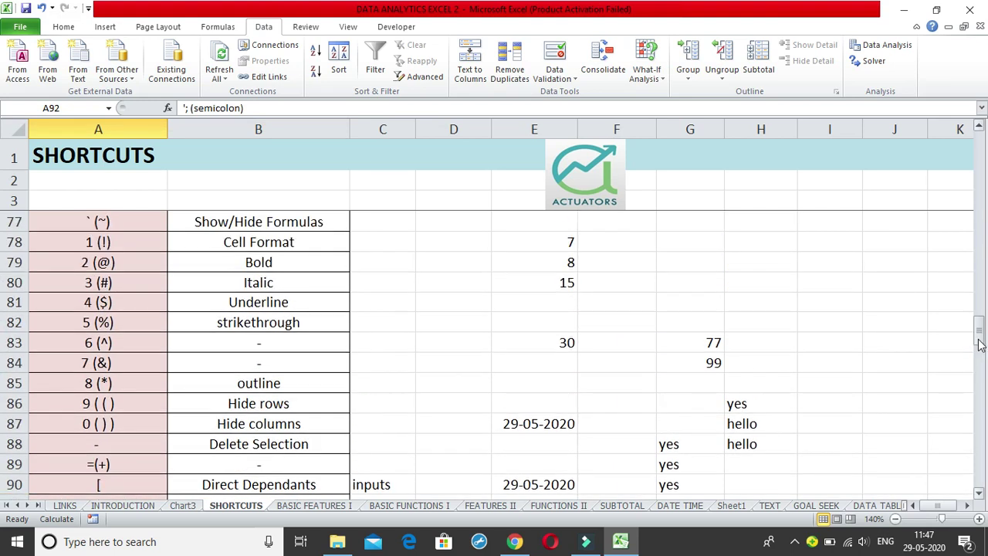
pyautogui.click(895, 519)
pyautogui.moveTo(975, 327); pyautogui.dragTo(976, 331)
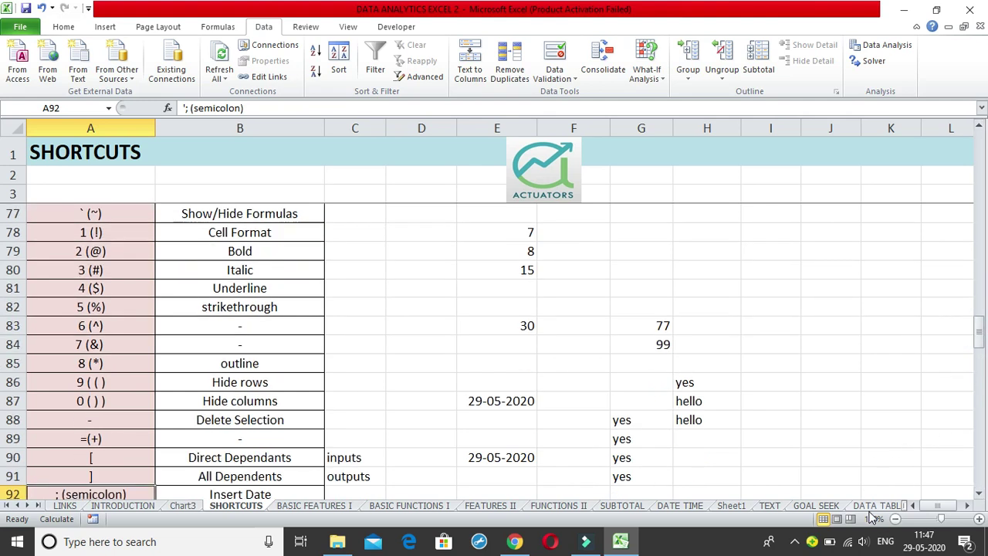
pyautogui.click(896, 518)
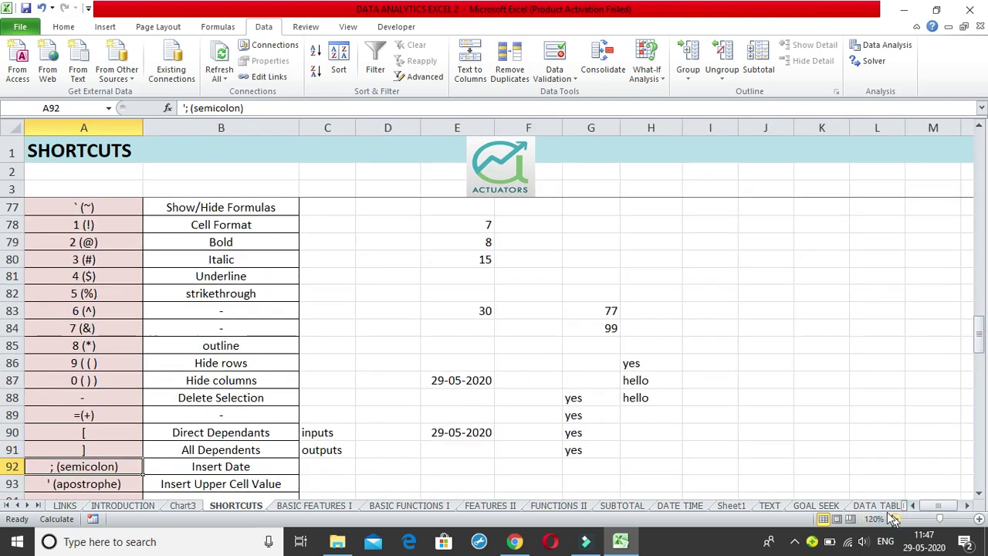
pyautogui.moveTo(977, 332); pyautogui.dragTo(977, 336)
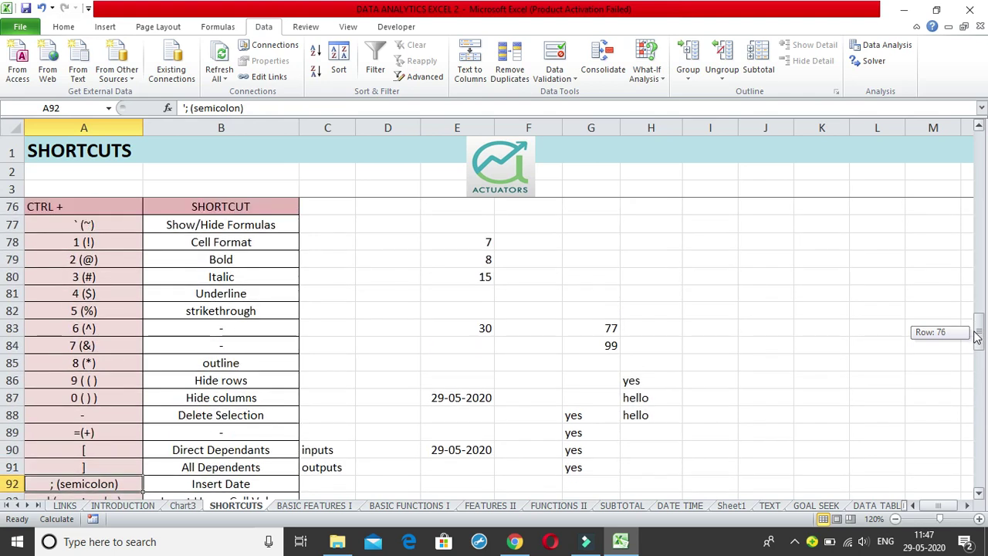
pyautogui.click(520, 294)
pyautogui.moveTo(417, 222); pyautogui.dragTo(561, 471)
pyautogui.click(649, 329)
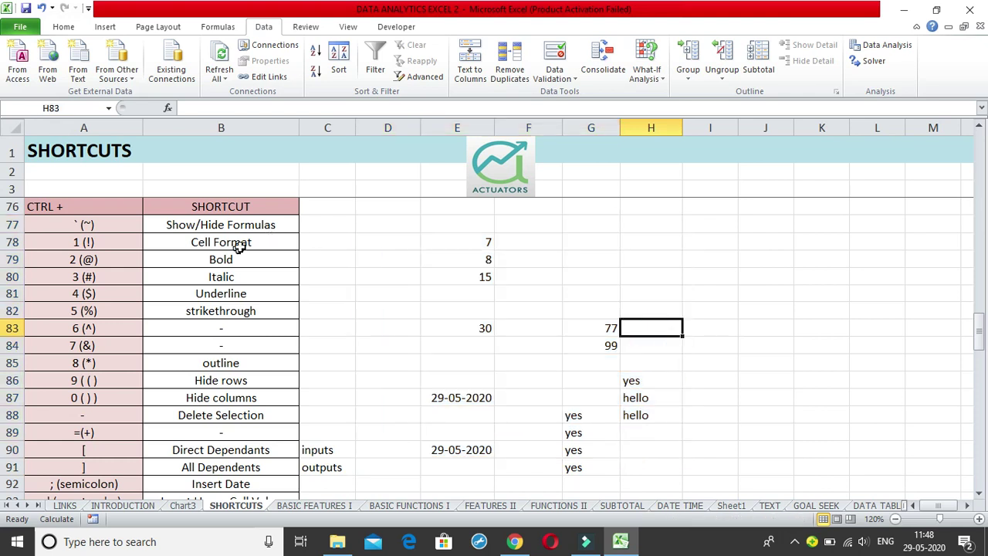
pyautogui.moveTo(242, 242); pyautogui.dragTo(255, 332)
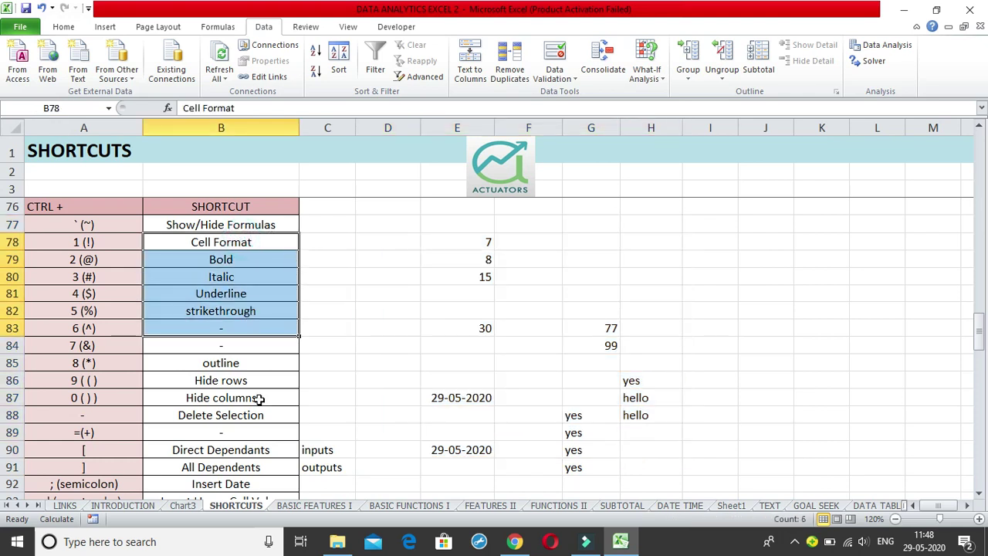
pyautogui.click(219, 364)
pyautogui.moveTo(219, 364); pyautogui.dragTo(248, 414)
pyautogui.moveTo(289, 449); pyautogui.dragTo(255, 469)
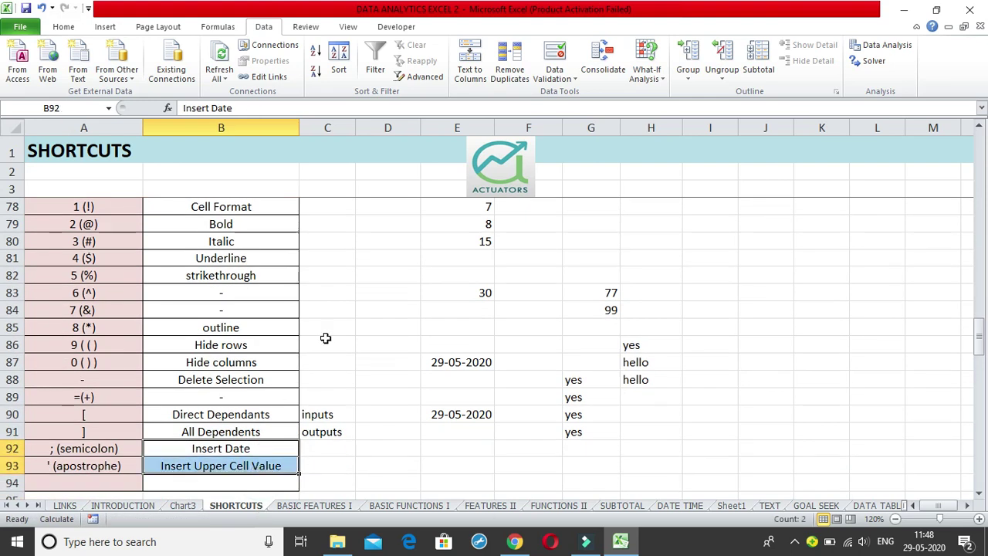
pyautogui.click(363, 331)
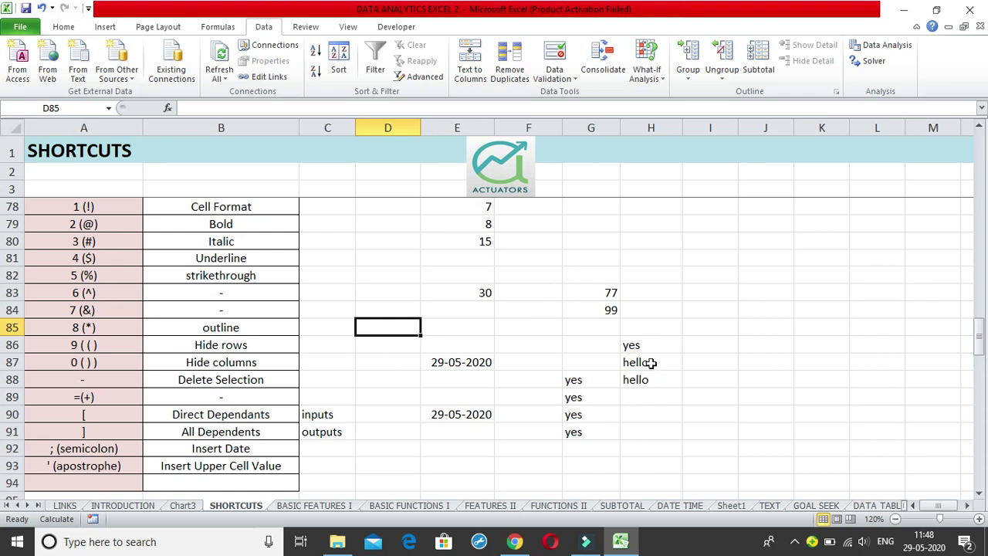
pyautogui.click(688, 258)
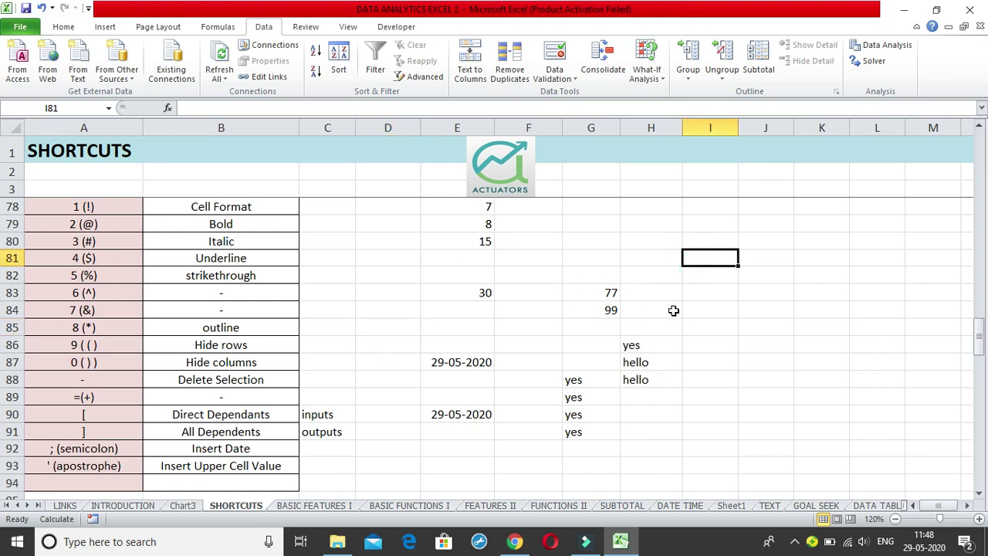
pyautogui.moveTo(213, 308); pyautogui.dragTo(233, 459)
pyautogui.scroll(3, 233, 458)
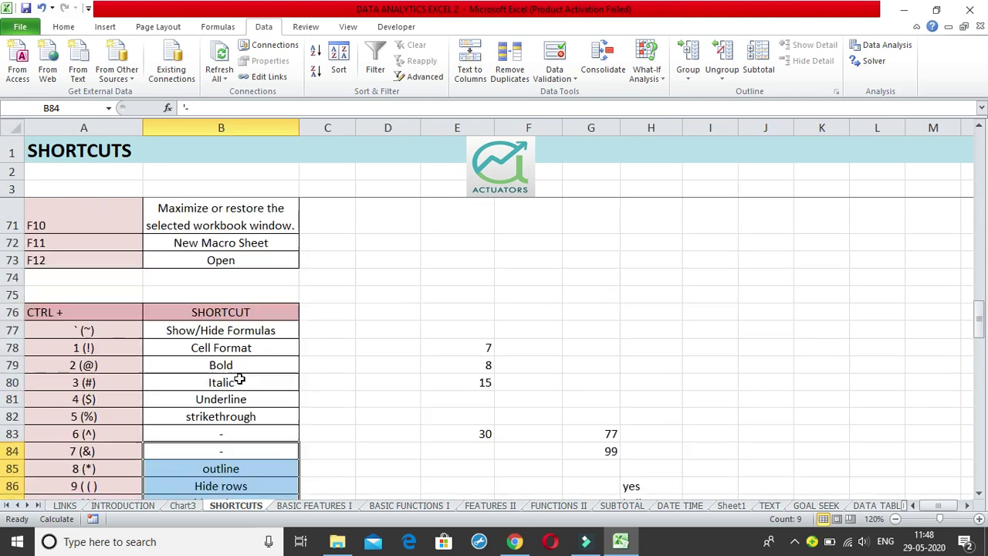
pyautogui.click(117, 313)
pyautogui.scroll(-2, 232, 330)
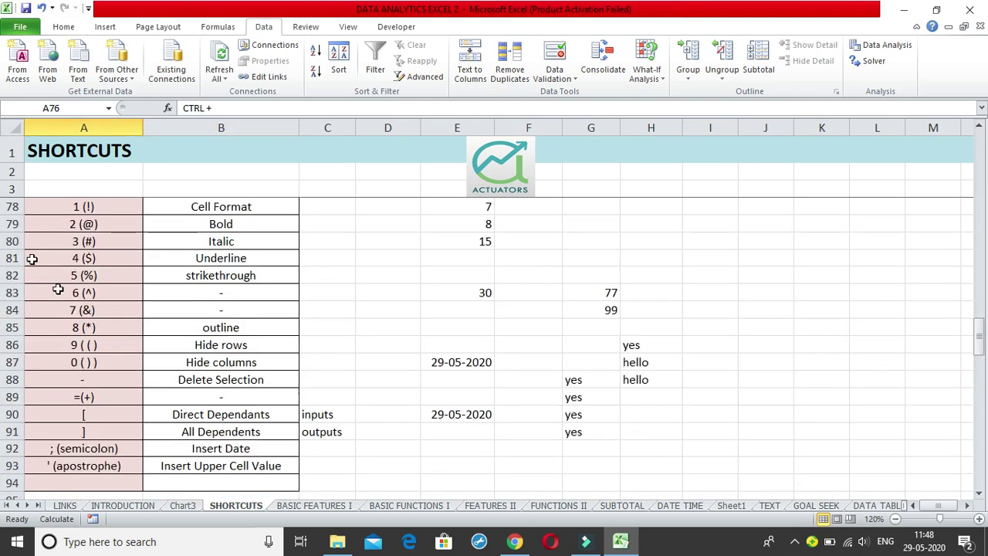